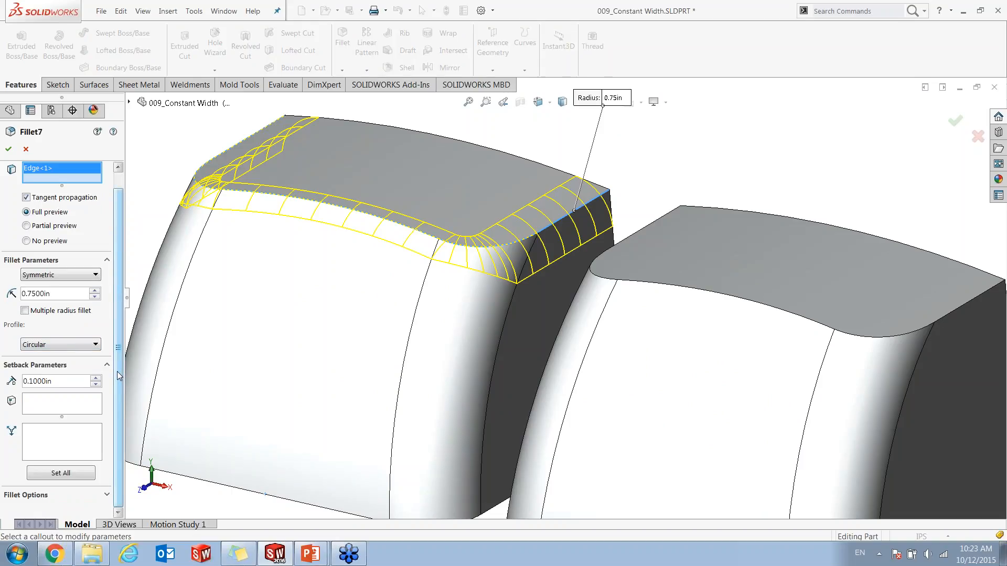
- Compare the options of the symmetric edge fillet on one block with the Chord Width face fillet on the other block
click(106, 495)
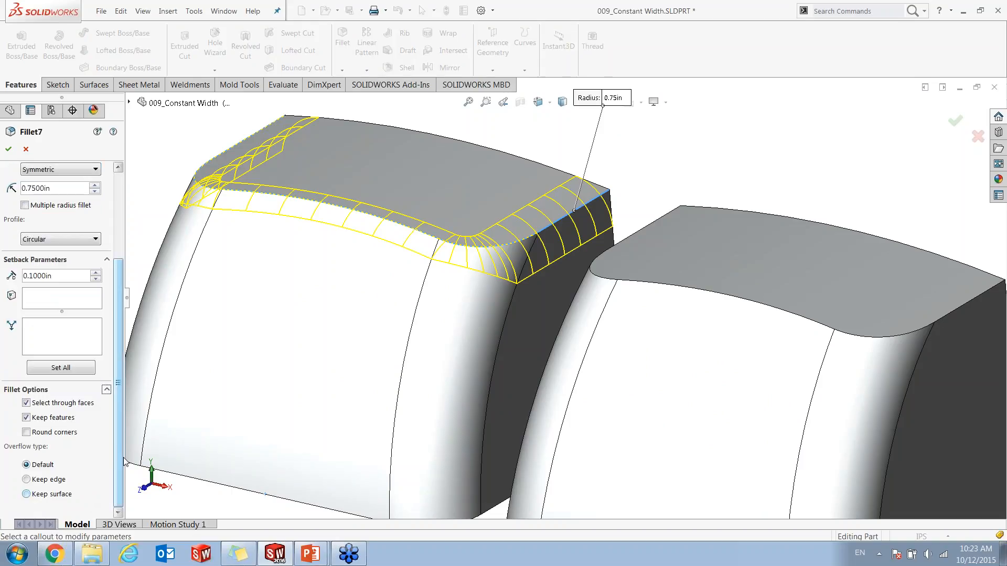
click(27, 151)
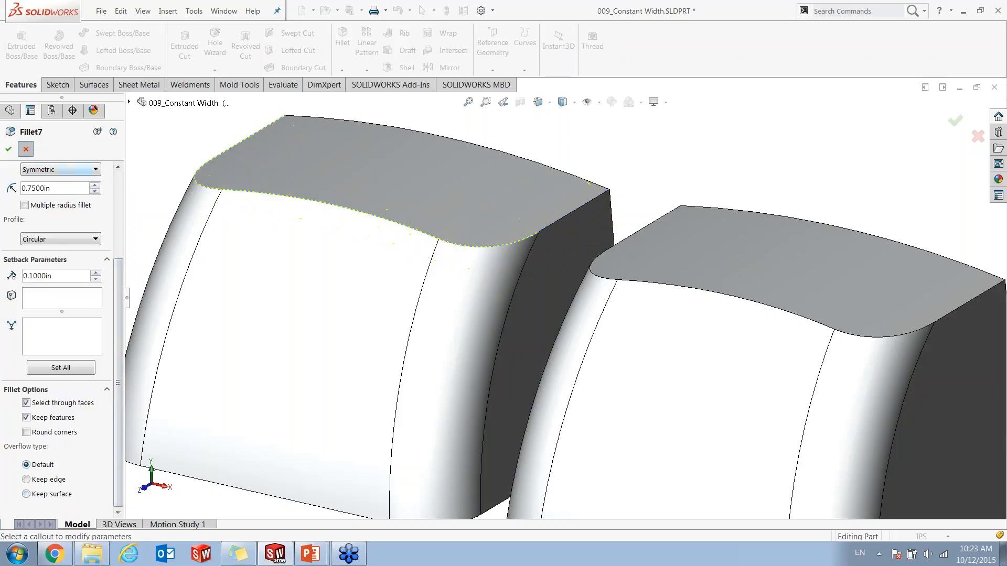
click(653, 290)
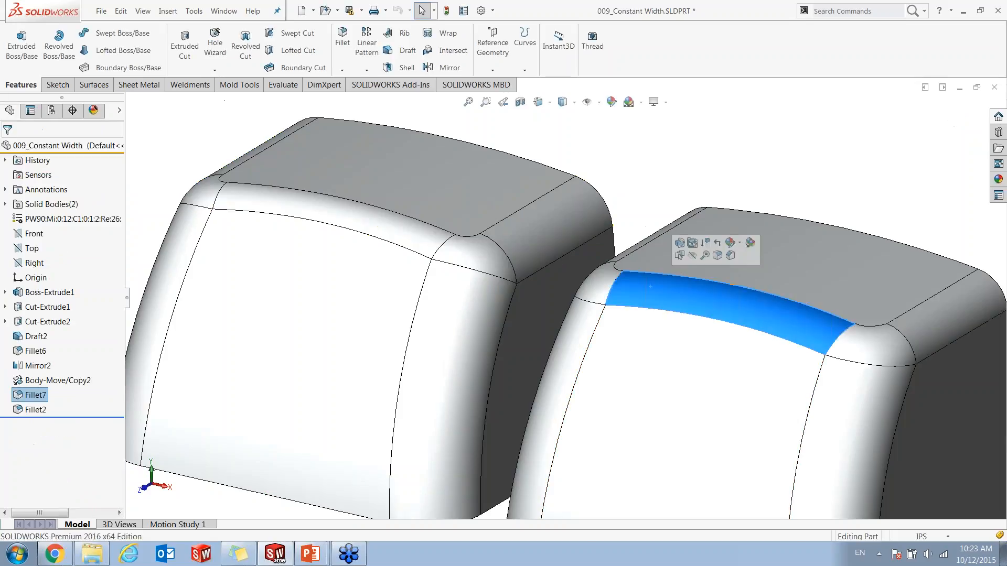
click(687, 244)
scroll(660, 303, up, 2)
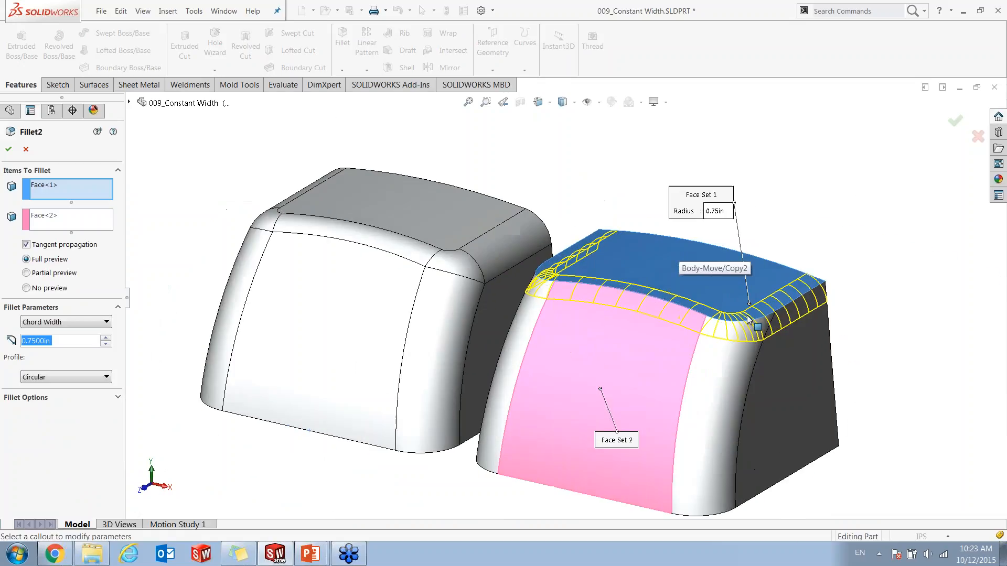
scroll(729, 288, down, 1)
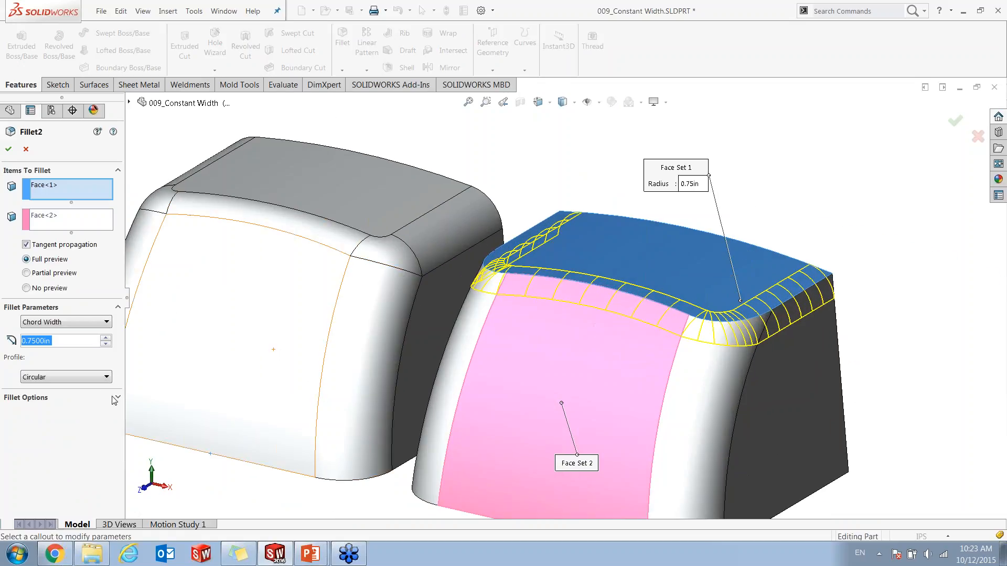
click(99, 323)
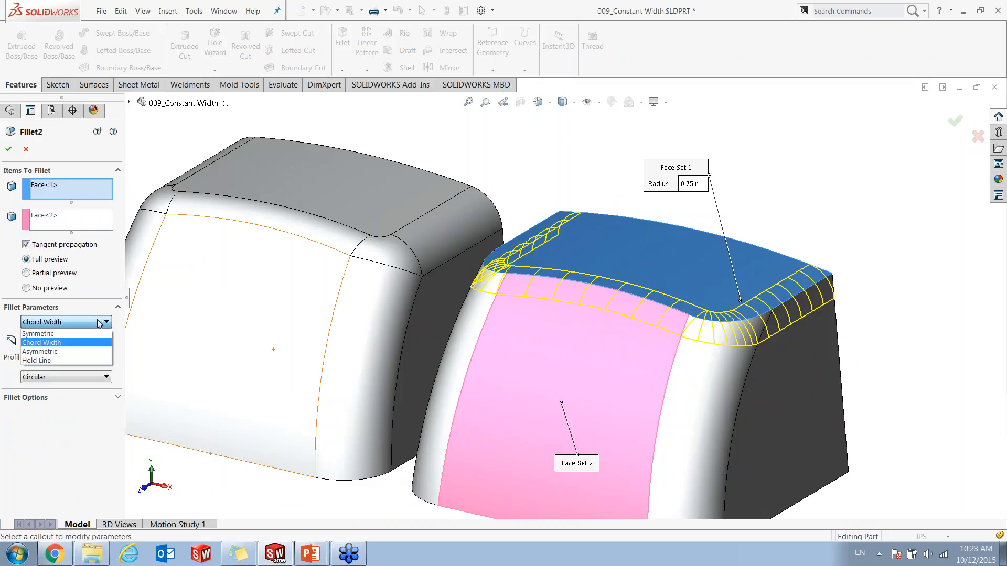
click(100, 323)
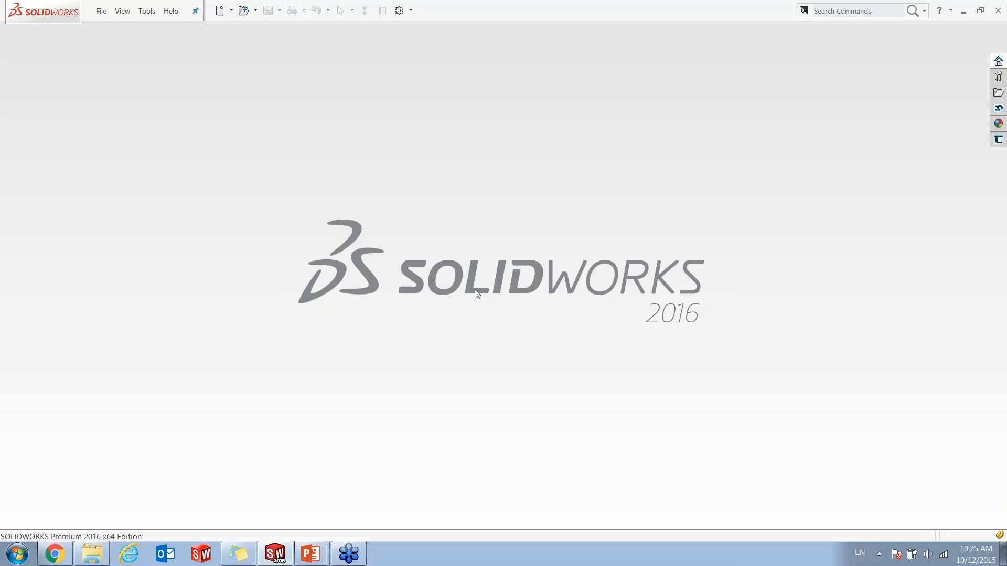
- Open the part file 010_Full Round Fillet.SLDPRT
click(243, 11)
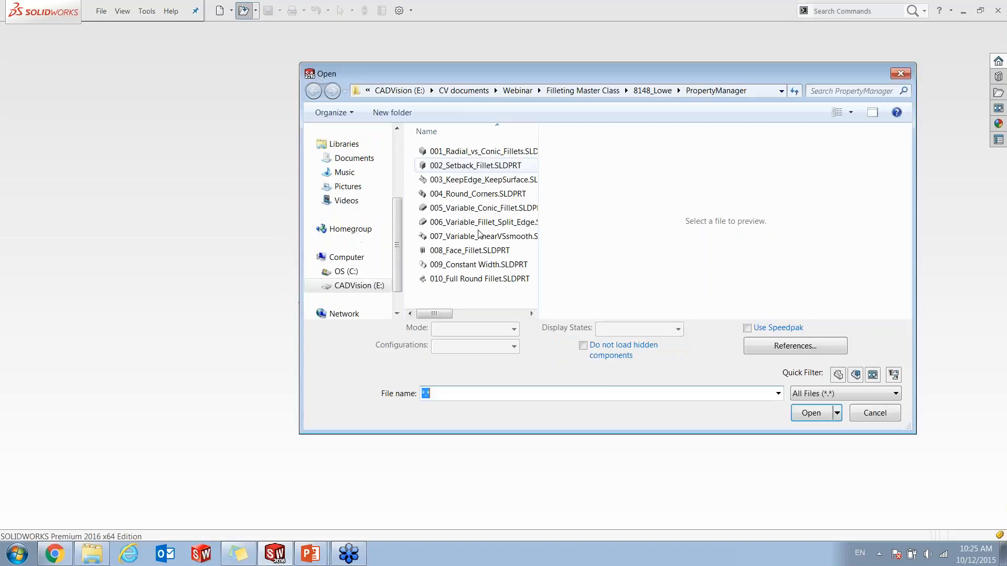
double_click(461, 266)
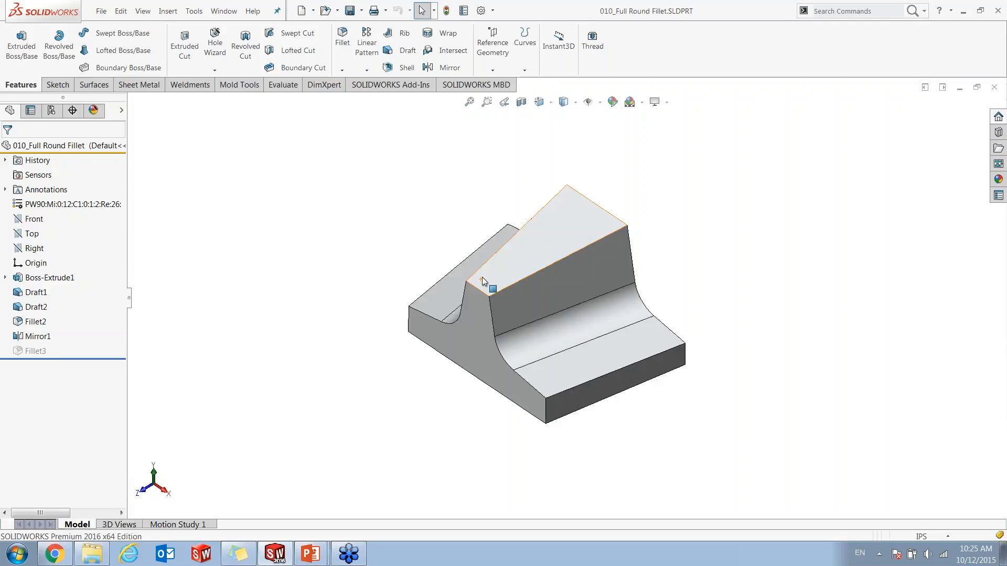
click(579, 243)
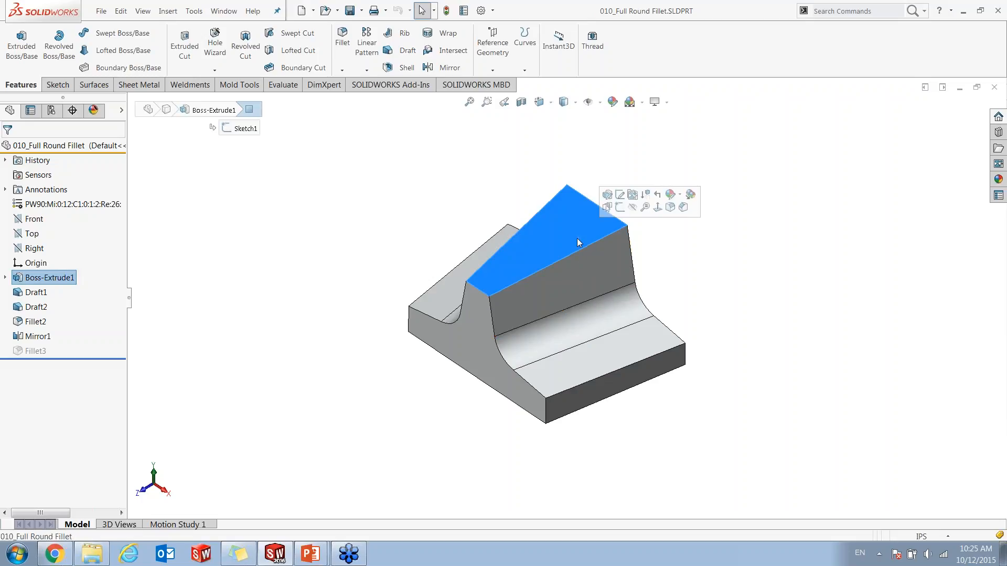
click(476, 198)
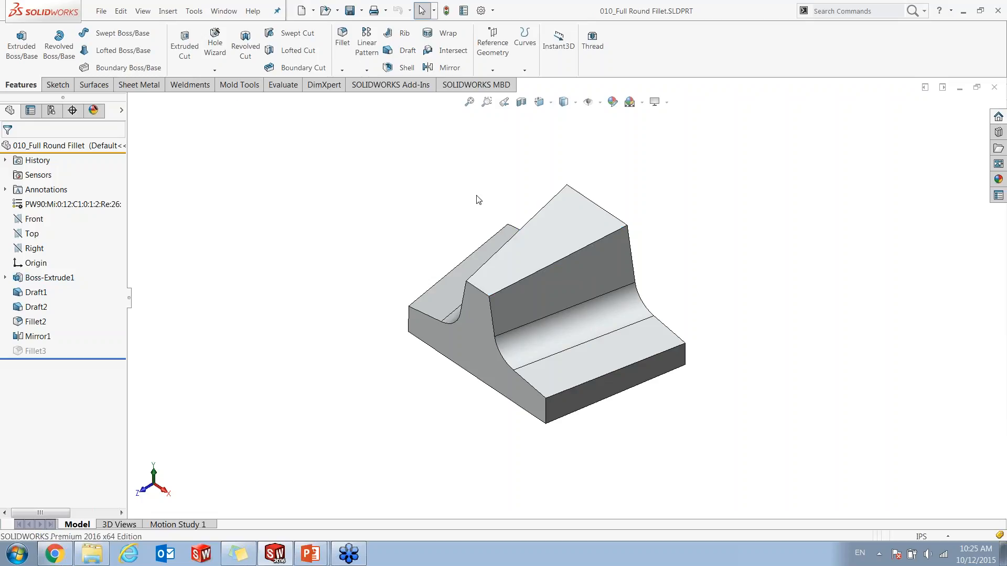
- Apply a full round fillet to the tapered rib, using its top as the center face and its two sloped sides as the side faces
click(344, 48)
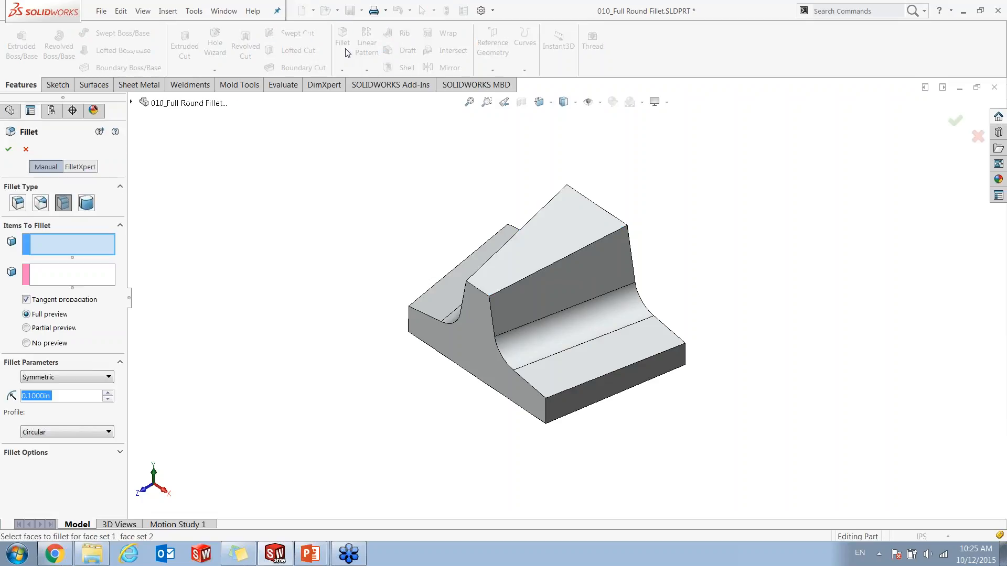
click(86, 205)
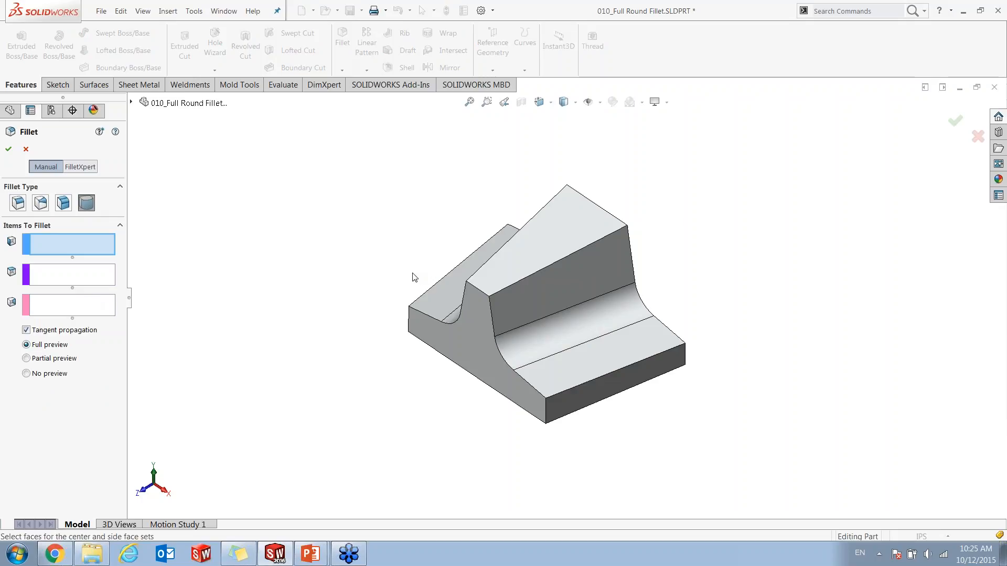
middle_drag(422, 299, 540, 282)
click(540, 283)
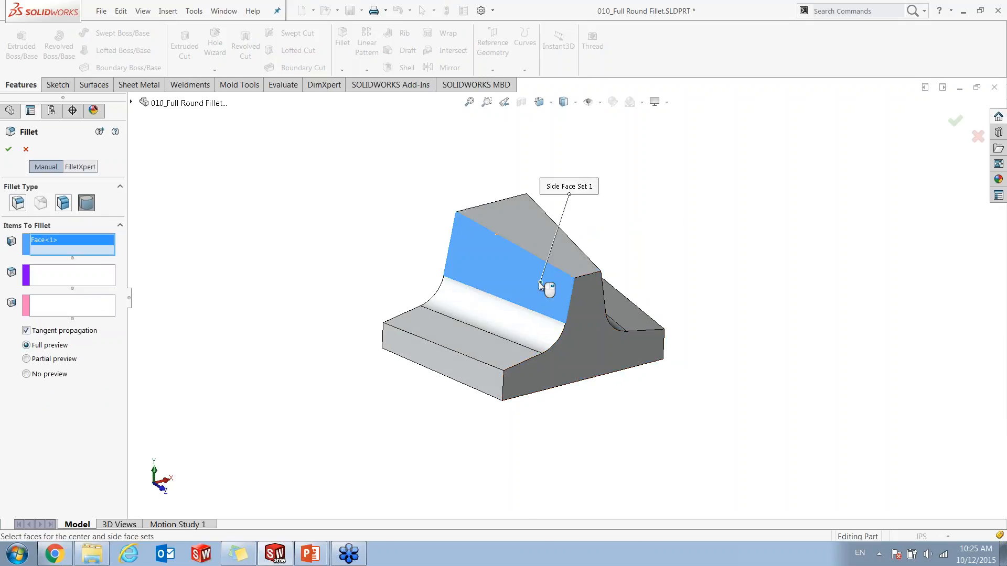
click(561, 260)
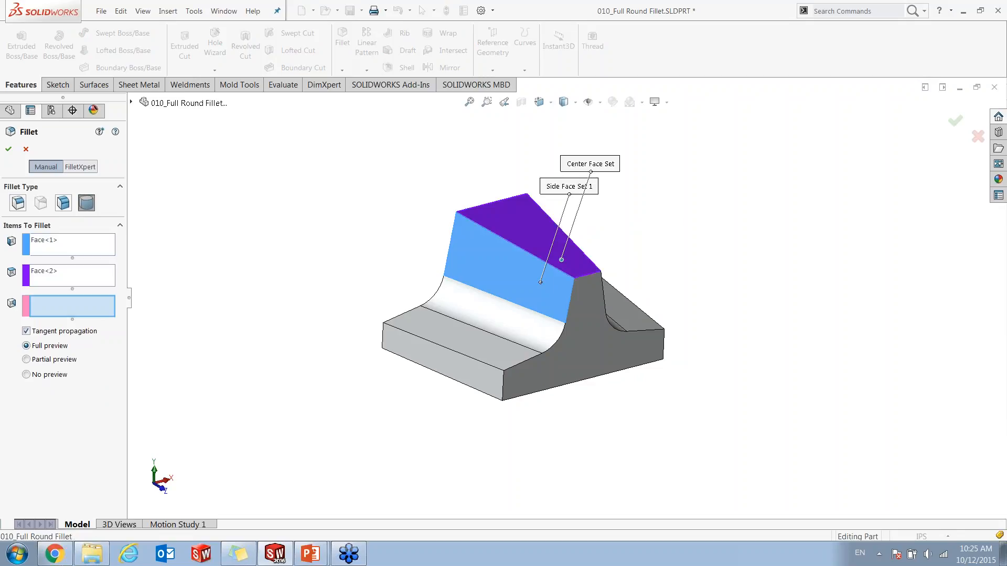
middle_drag(561, 259, 559, 283)
click(560, 283)
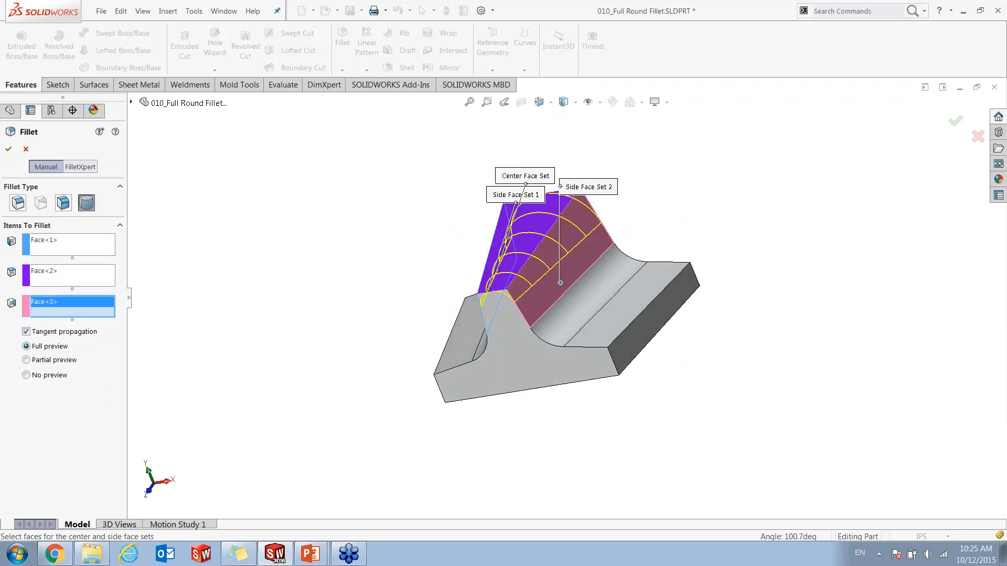
right_click(536, 293)
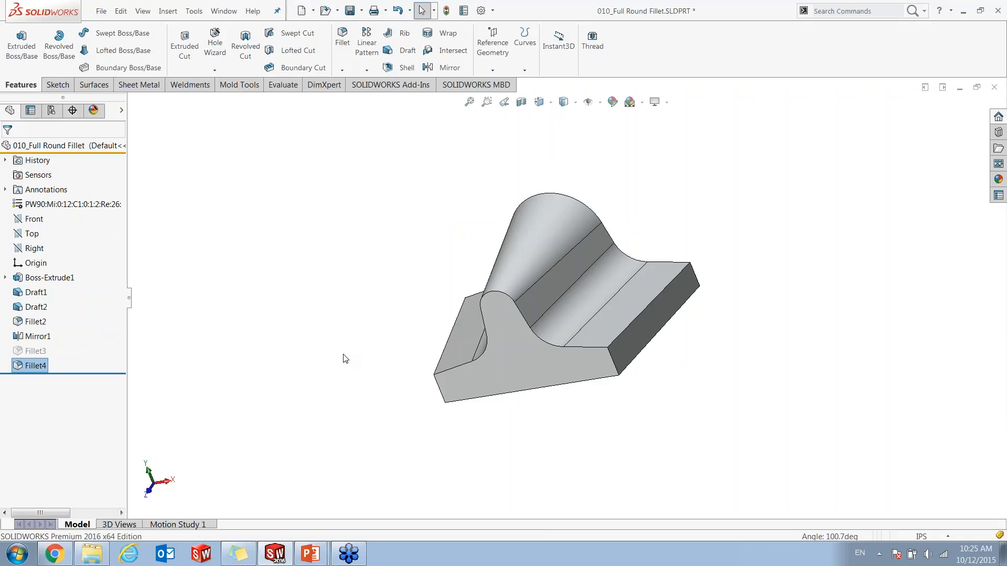
middle_drag(344, 358, 400, 373)
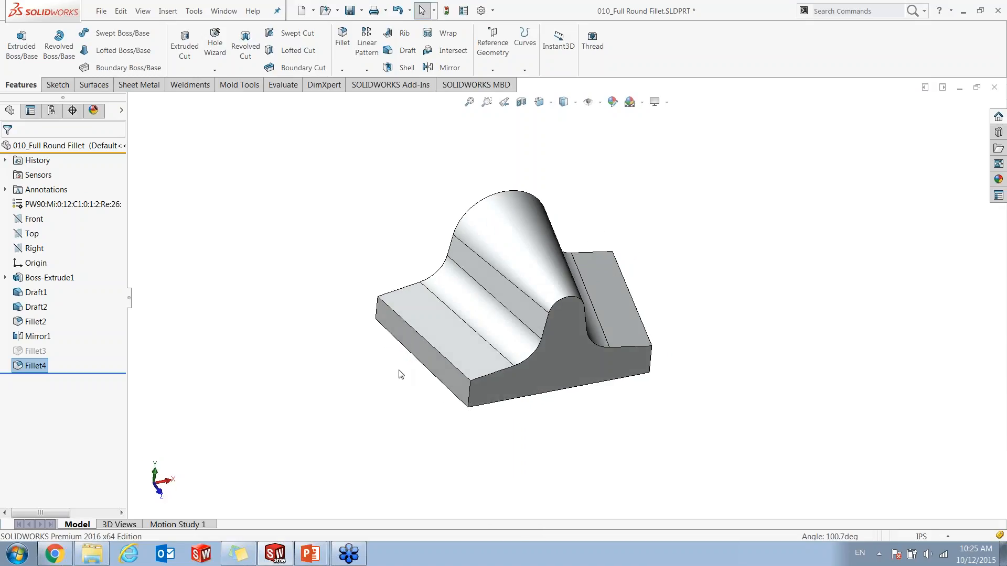
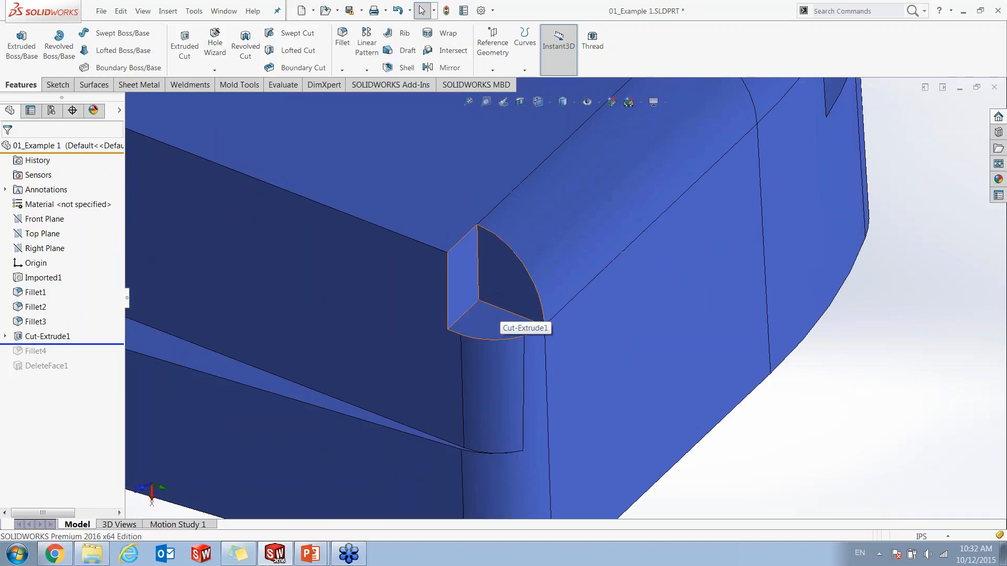
- Inspect the sketch of Cut-Extrude1 in a normal view and examine the notch it cuts at the filleted corner
click(4, 337)
click(58, 354)
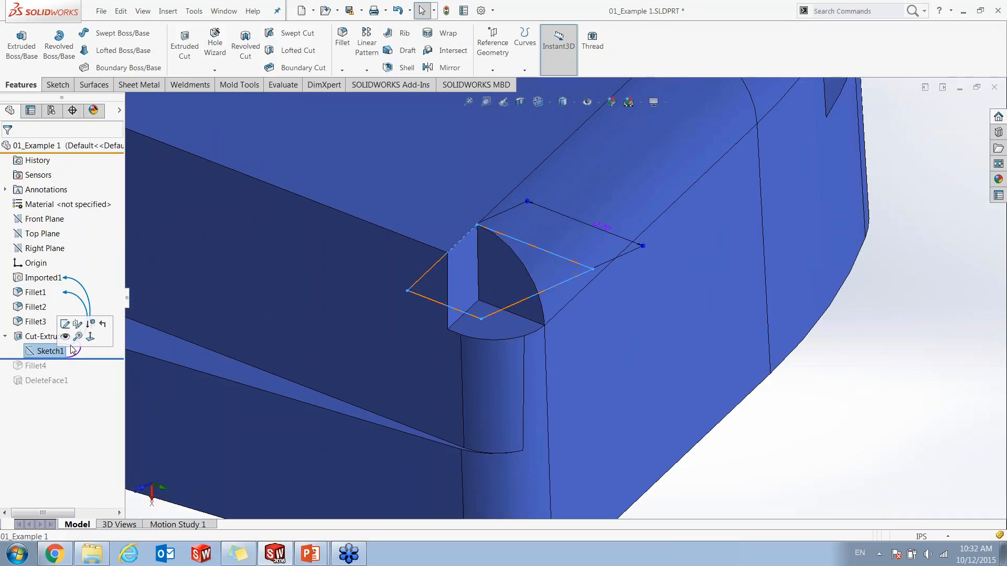
click(84, 324)
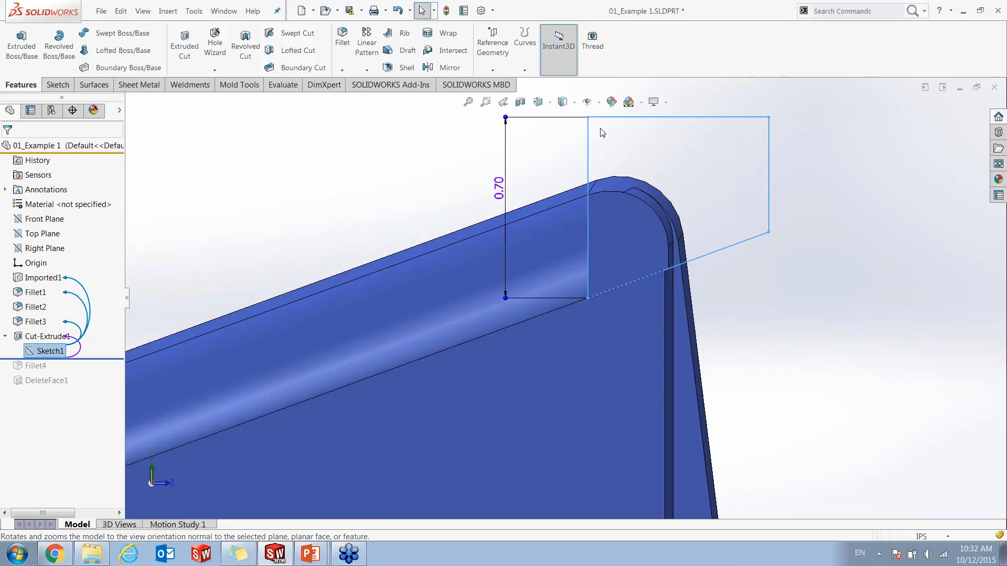
mouse_move(608, 261)
middle_down()
mouse_move(620, 251)
mouse_move(551, 152)
mouse_move(466, 65)
mouse_move(462, 76)
middle_up()
click(610, 272)
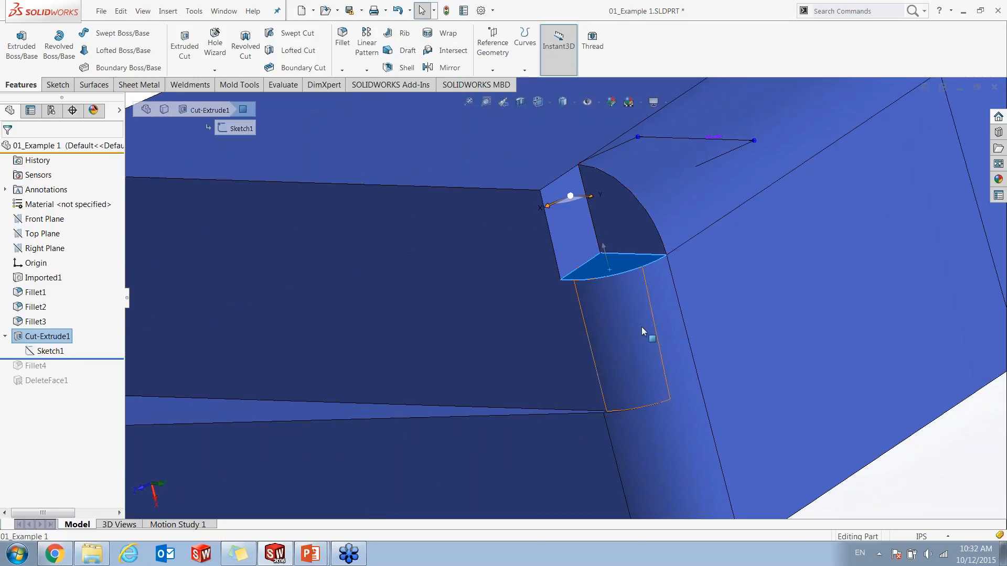
scroll(732, 437, up, 3)
click(732, 440)
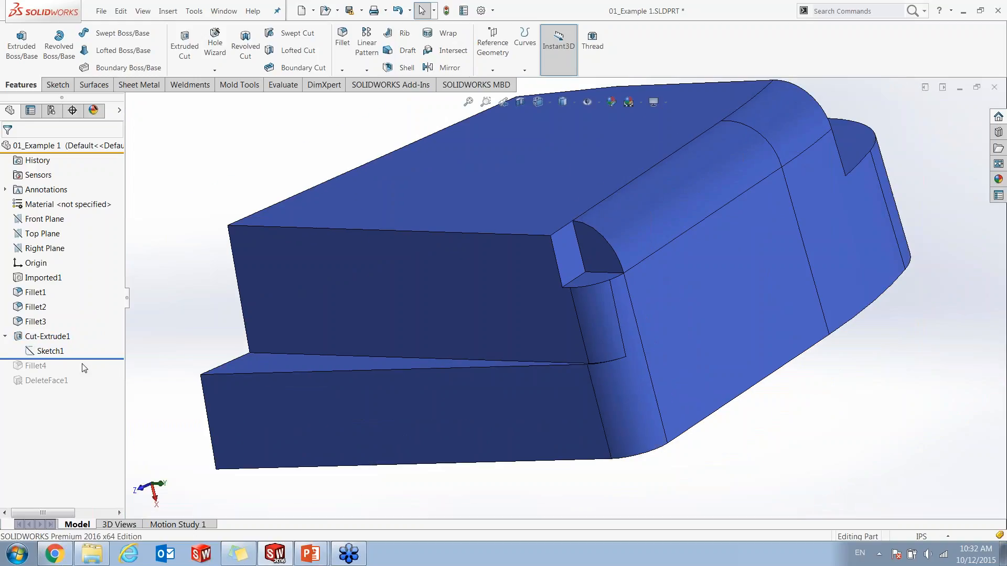
- Roll the model forward to include Fillet4 and review that edge fillet's parameters
drag(87, 363, 89, 373)
click(35, 365)
click(40, 337)
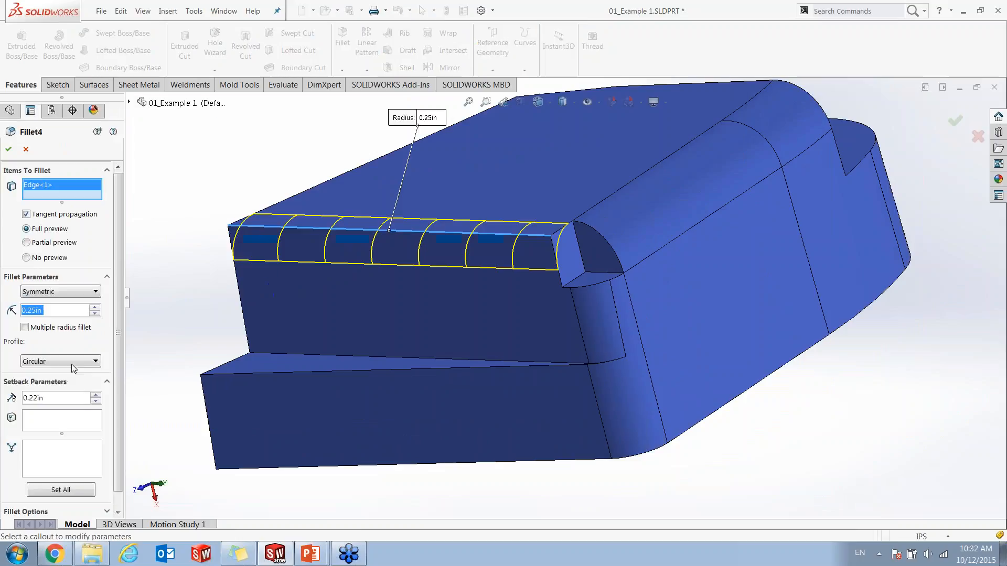
drag(57, 310, 35, 311)
click(58, 311)
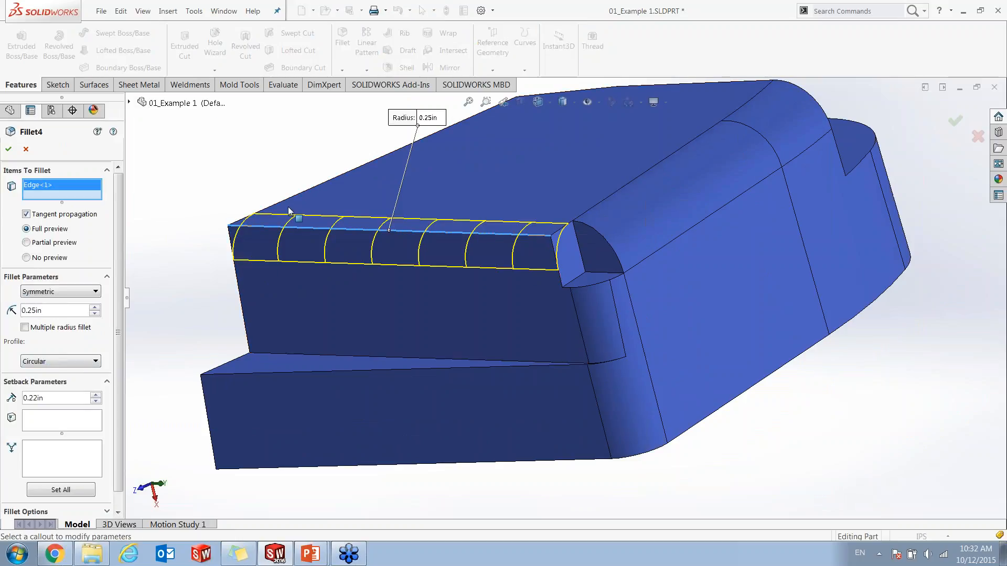
click(26, 149)
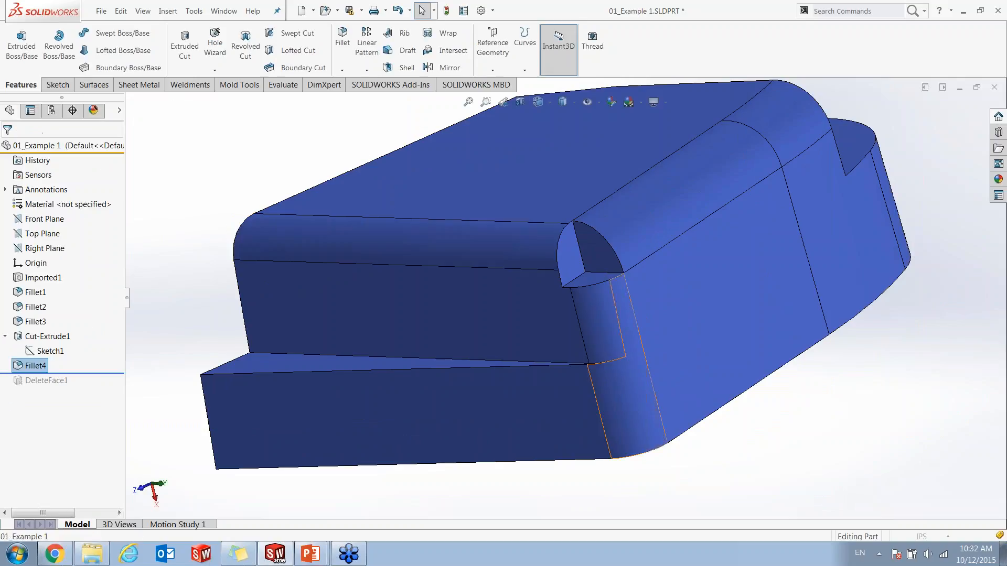
- Examine the three planar notch faces left by the cut where the fillets meet at the corner
middle_drag(614, 314, 634, 312)
scroll(608, 249, down, 3)
click(579, 270)
click(543, 270)
click(561, 302)
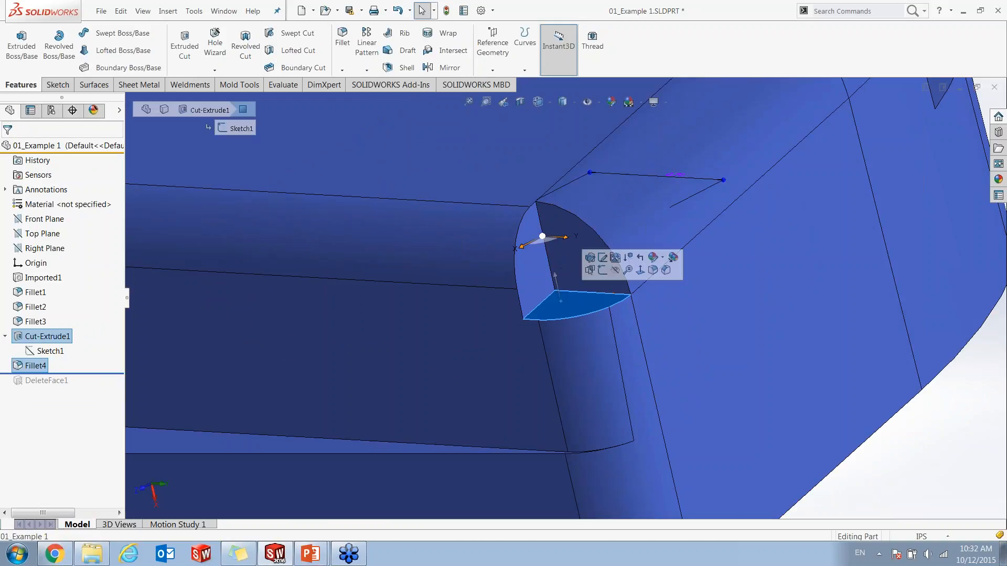
click(579, 245)
click(536, 271)
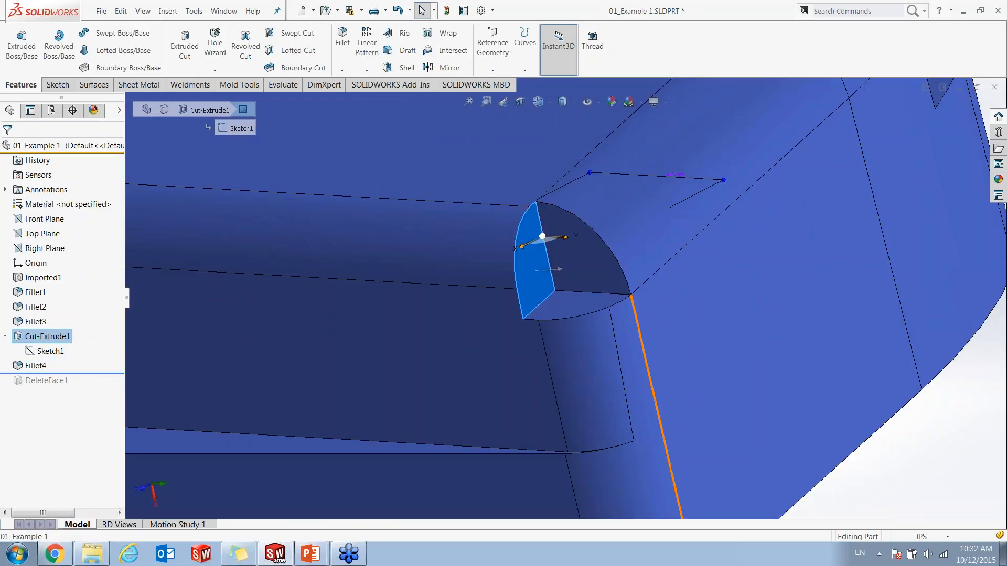
click(820, 506)
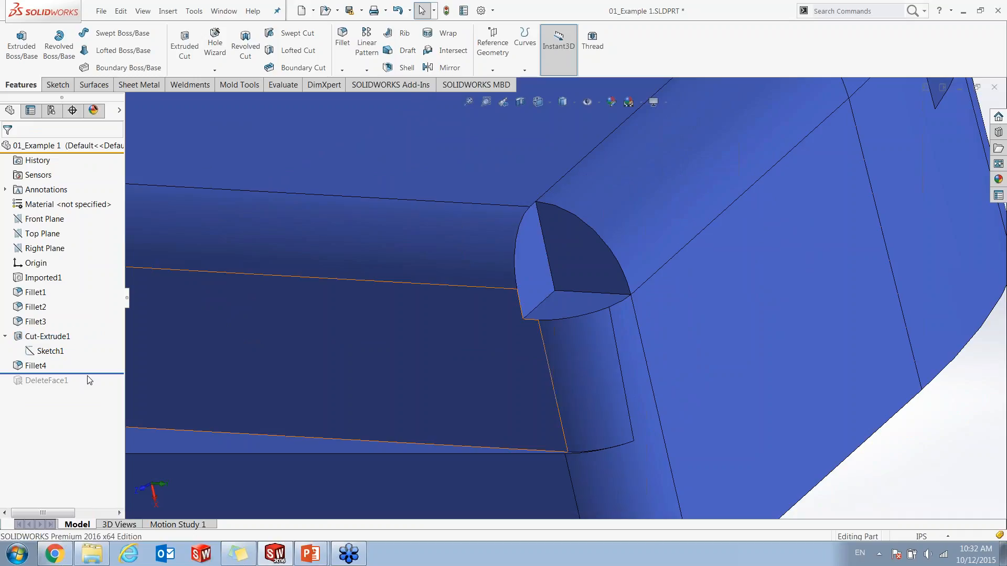
- Roll the model forward to include DeleteFace1, and accept its Delete and Fill with Tangent fill on the three notch faces
drag(89, 374, 79, 389)
click(59, 382)
click(64, 352)
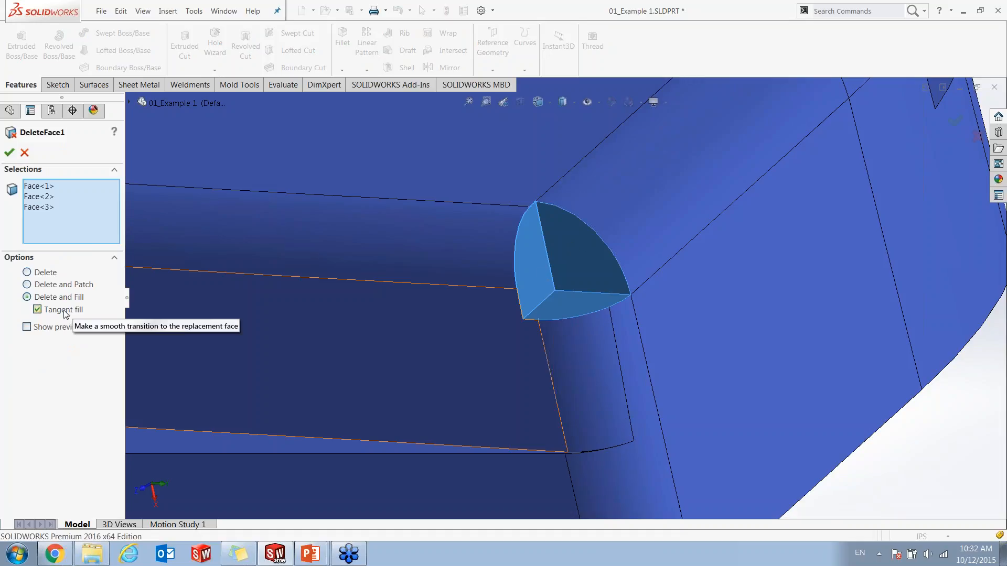
click(9, 152)
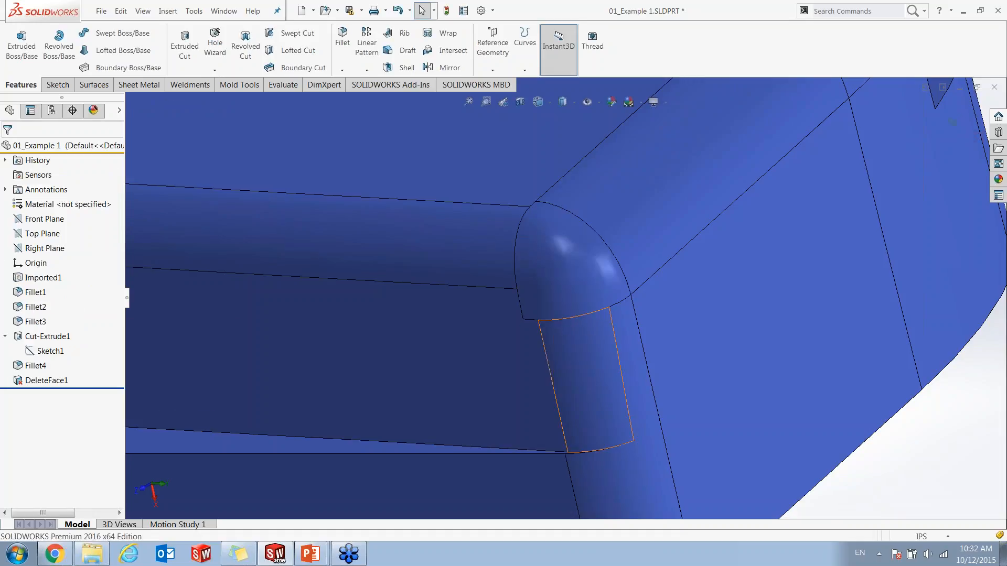
- Inspect the blended corner in shaded display without edges, and return the display to shaded with edges
scroll(606, 430, up, 3)
middle_drag(605, 432, 630, 457)
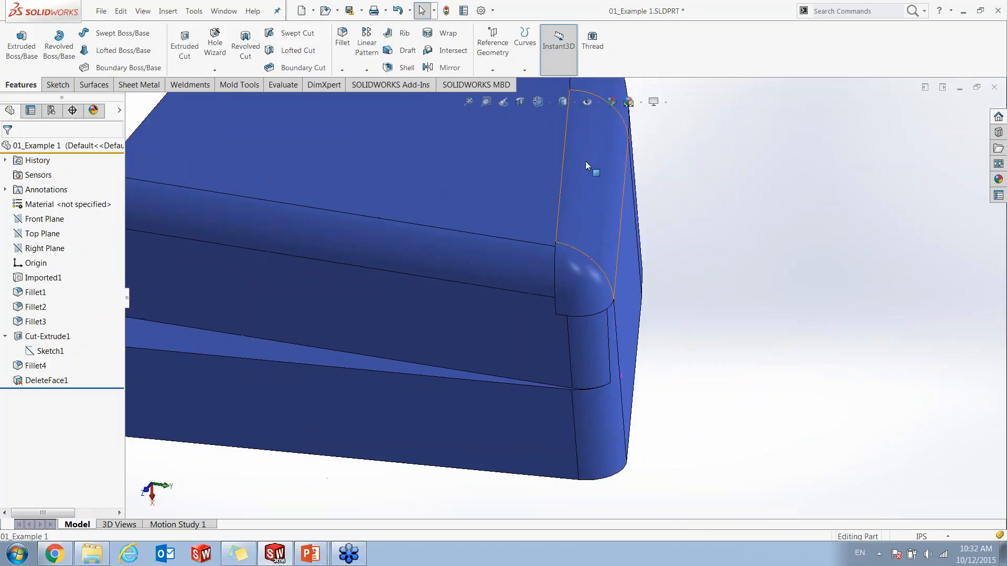
click(563, 101)
click(563, 134)
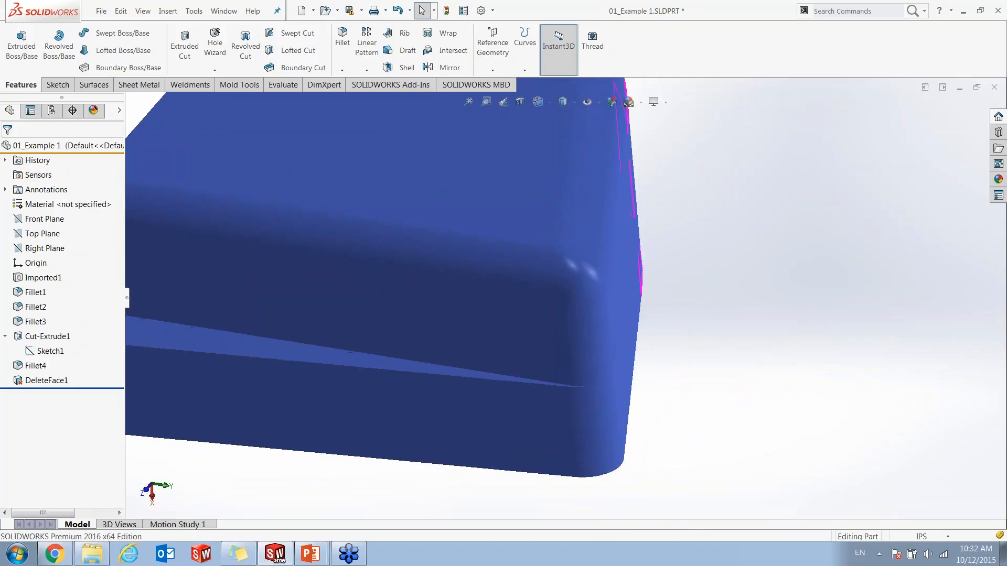
scroll(685, 306, up, 3)
scroll(670, 337, up, 3)
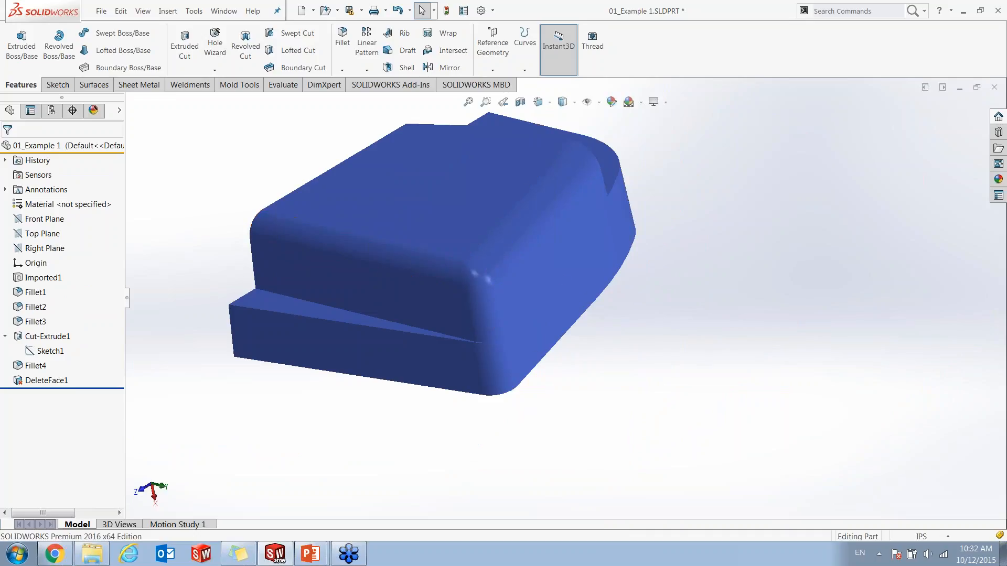
click(538, 102)
click(563, 102)
click(562, 117)
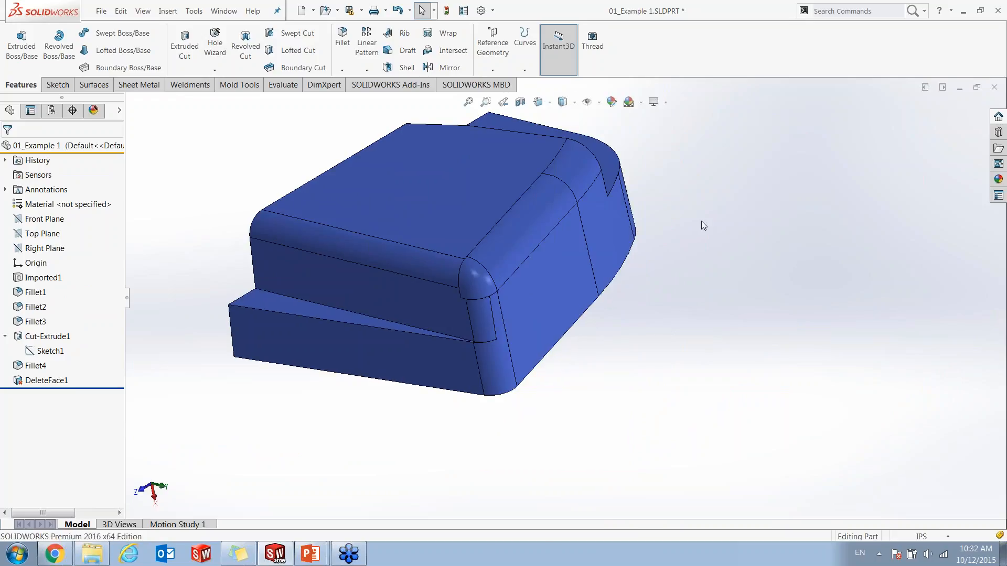
- Switch to the PowerPoint presentation, advance to the Rearrange Fillet Order slide, and return to SOLIDWORKS
key(alt+Tab)
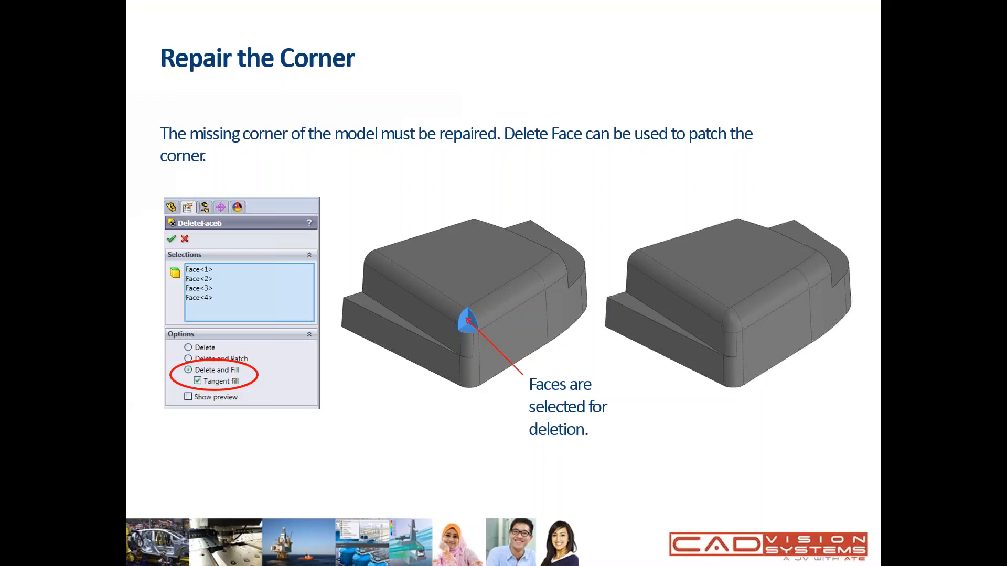
key(Right)
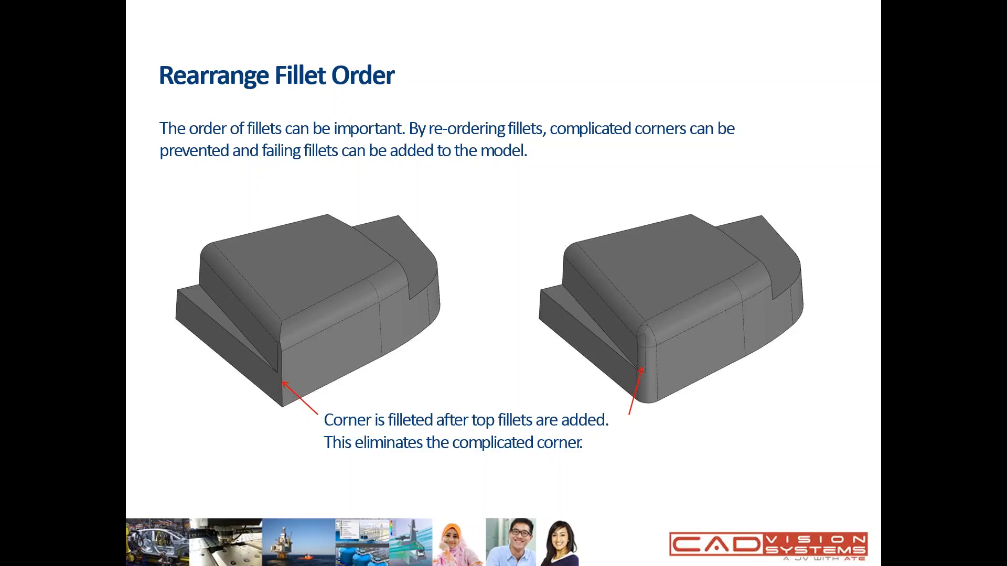
key(alt+Tab)
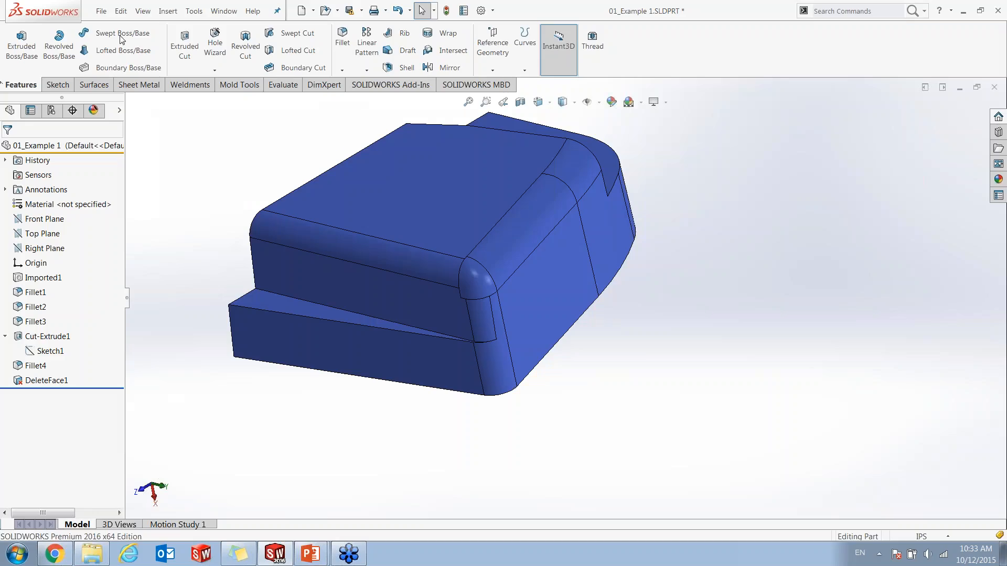
- Close the open part without saving, and open 02_Reorder.SLDPRT without running feature recognition
click(225, 10)
click(246, 108)
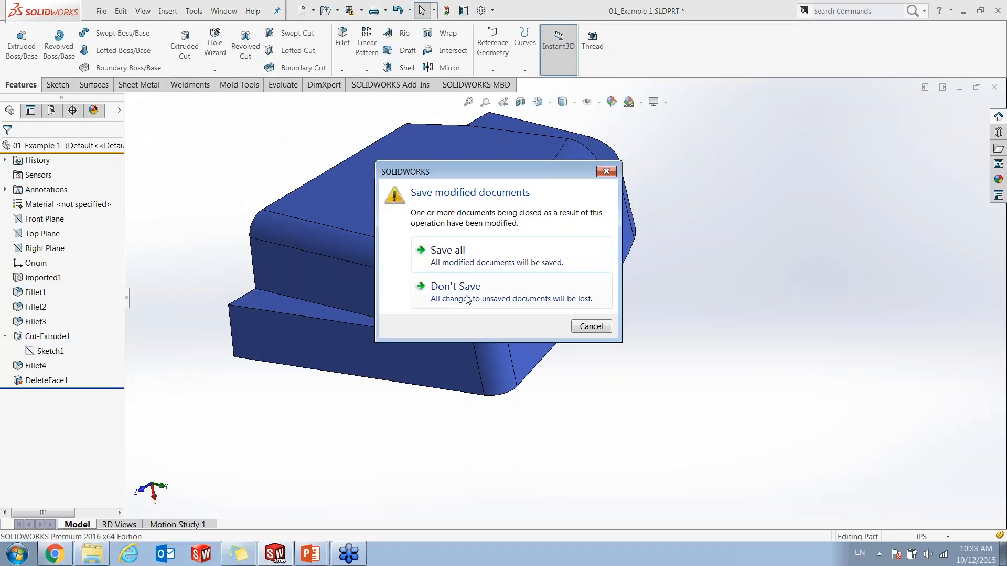
click(440, 300)
click(243, 11)
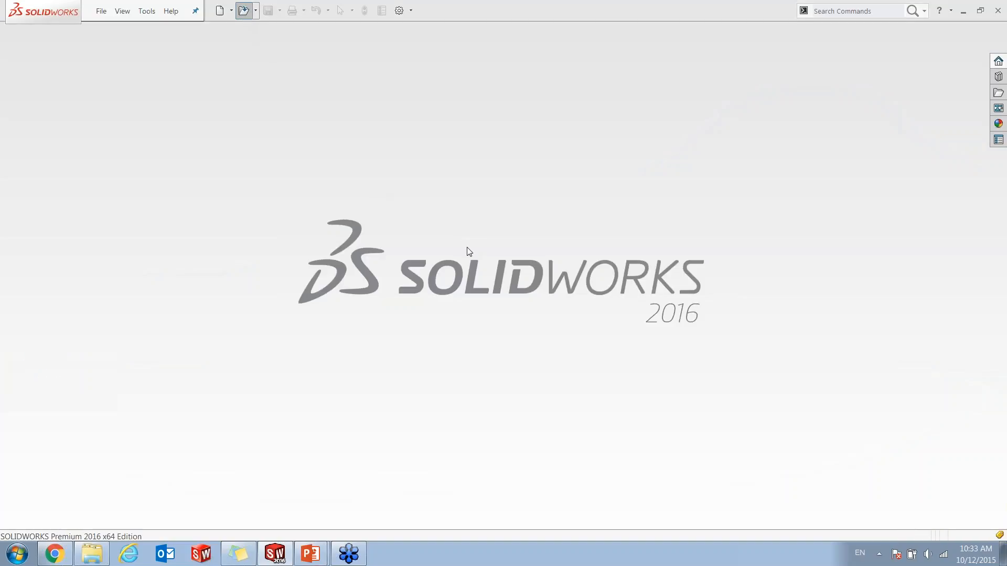
double_click(483, 166)
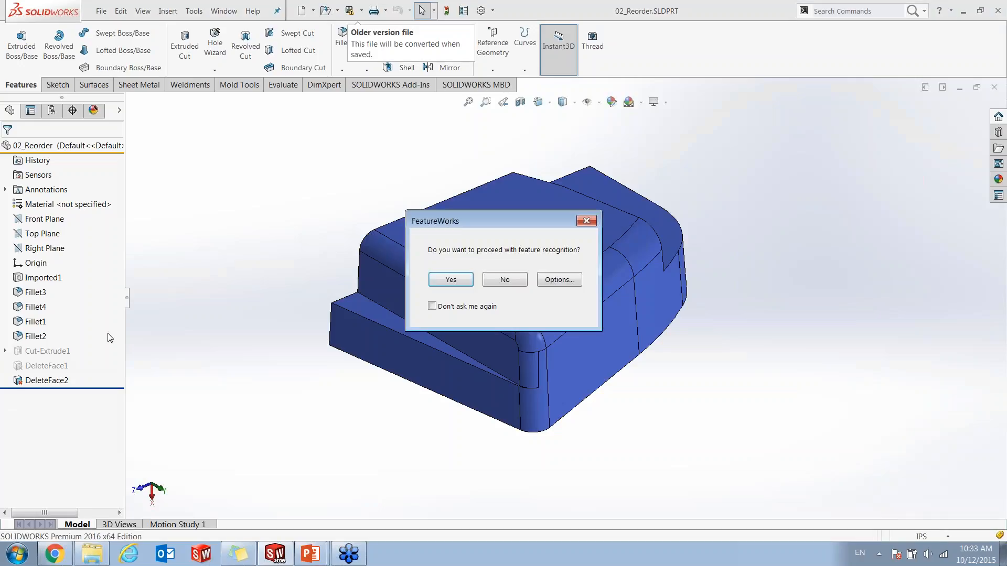
click(503, 280)
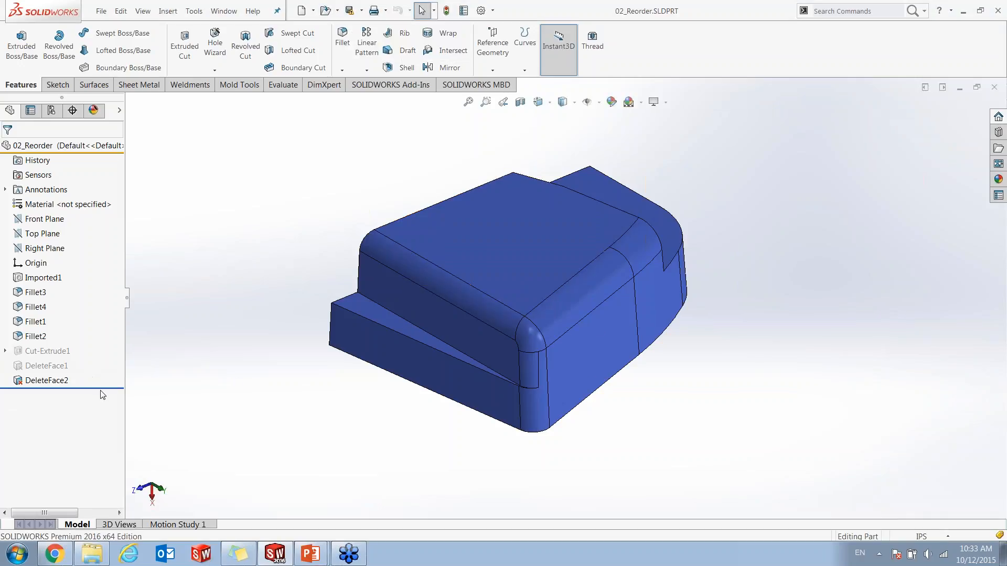
- Roll the model back to just after Fillet3, and roll it forward through Fillet4 to review the two top edge fillets
drag(103, 394, 91, 300)
scroll(585, 327, down, 3)
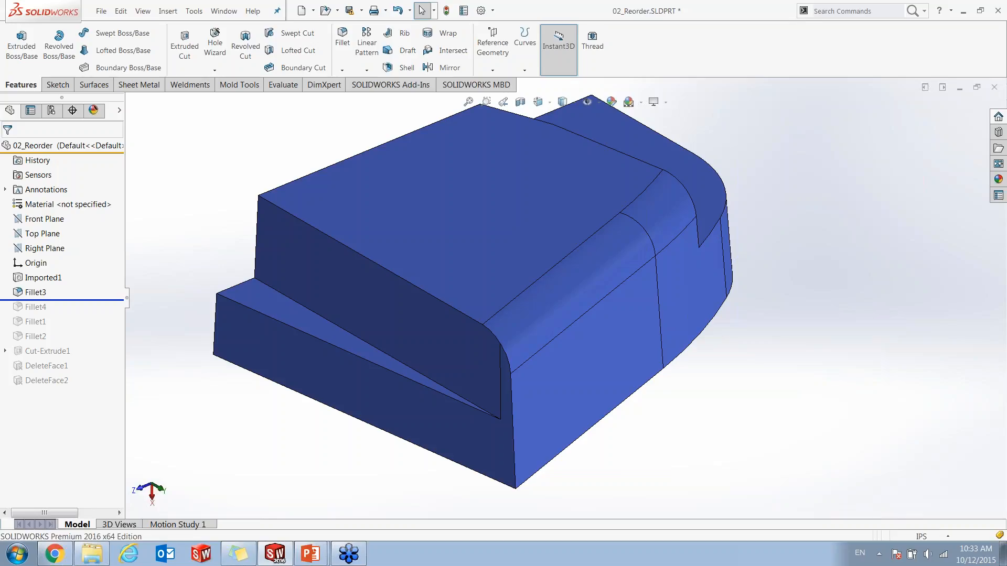
drag(81, 301, 79, 315)
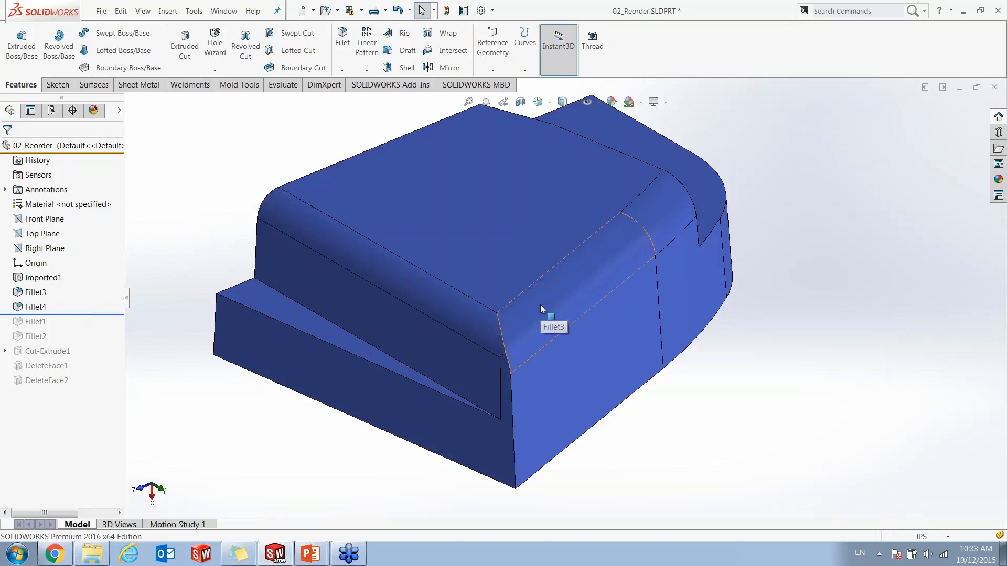
click(430, 306)
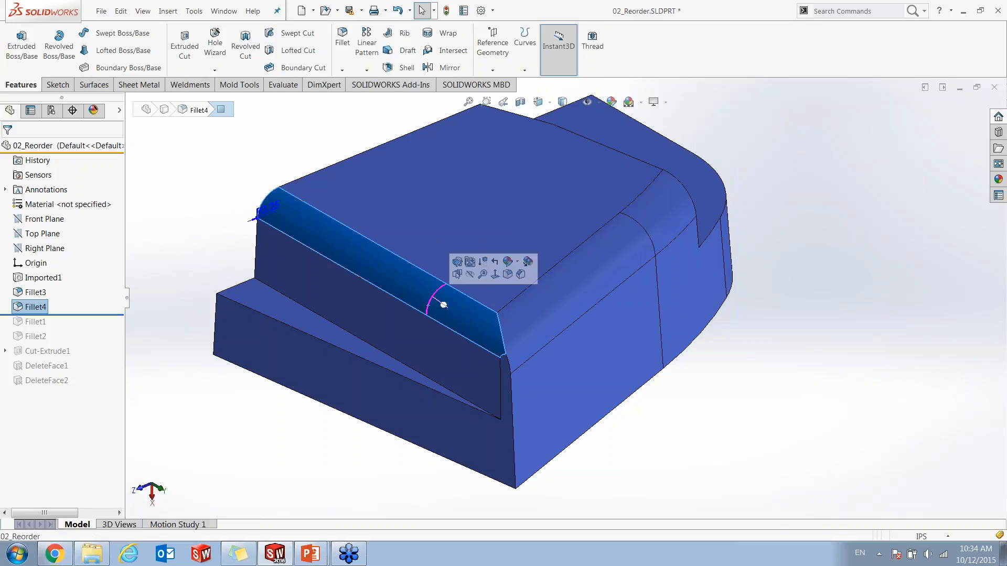
click(174, 257)
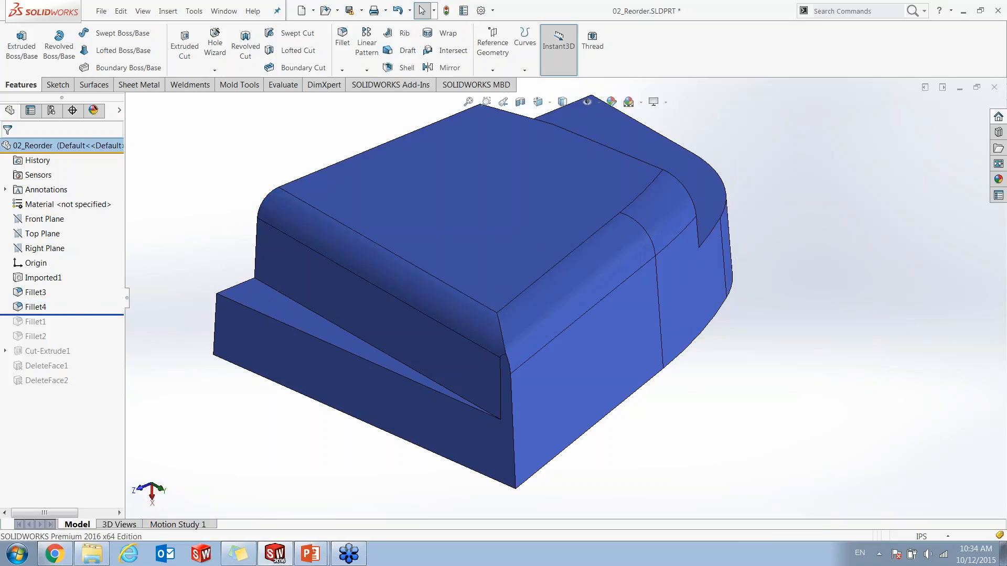
- Roll the model forward to include Fillet1 and Fillet2, and inspect the small faces where the fillets meet at the corner
drag(77, 315, 71, 341)
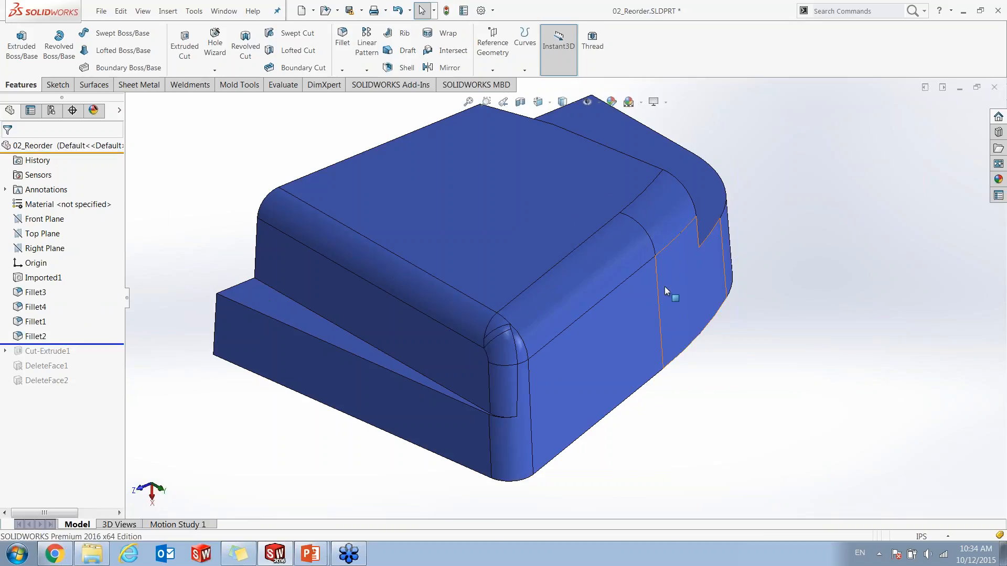
scroll(665, 286, down, 3)
scroll(647, 336, up, 2)
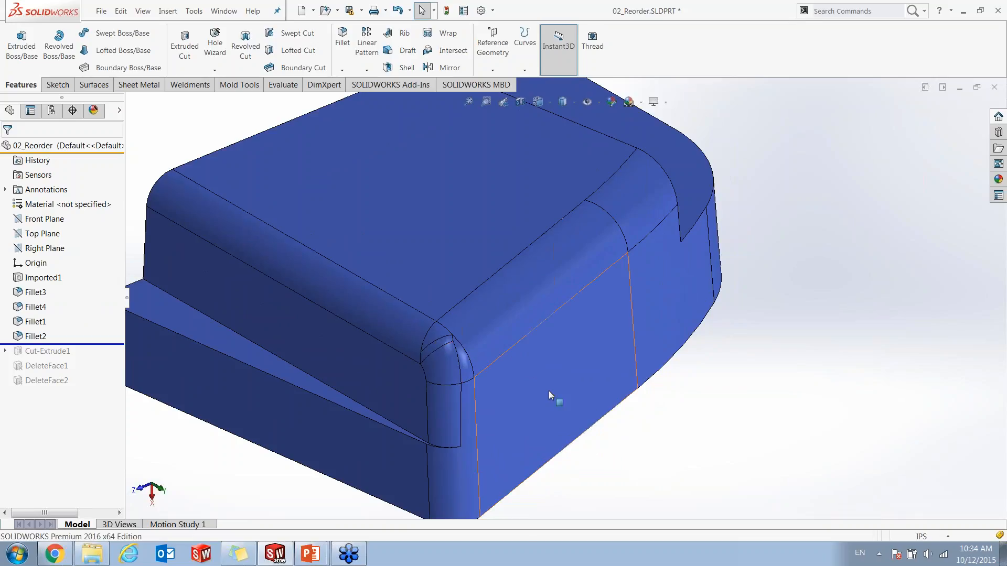
scroll(548, 391, up, 2)
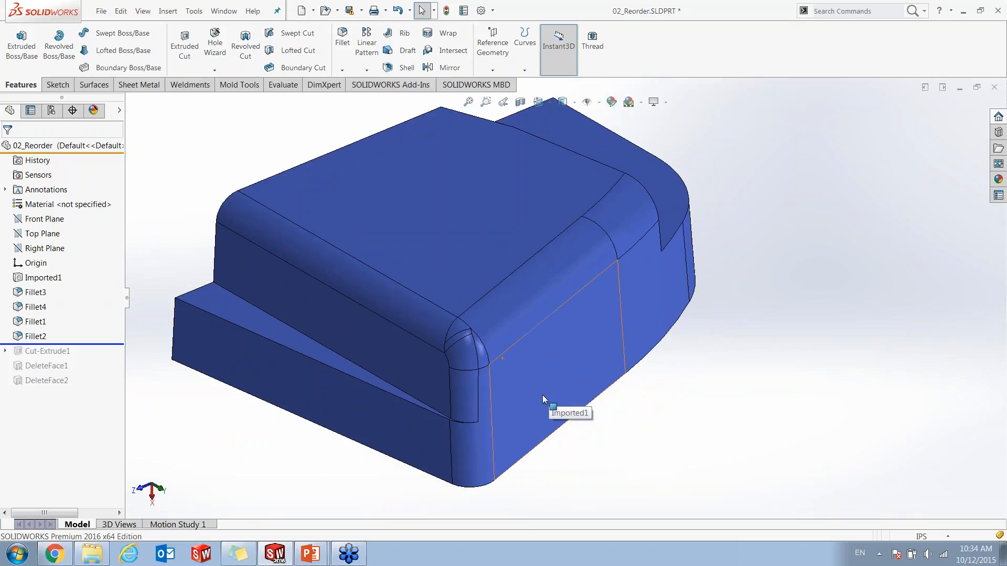
scroll(476, 366, down, 5)
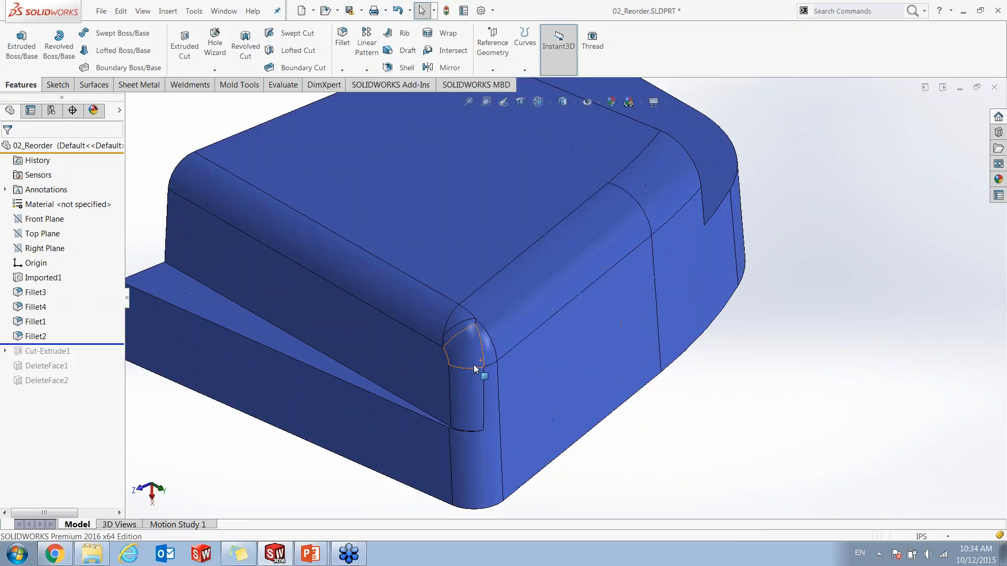
- Roll the model forward to the end to include DeleteFace2, and inspect the blended corner
drag(102, 344, 94, 393)
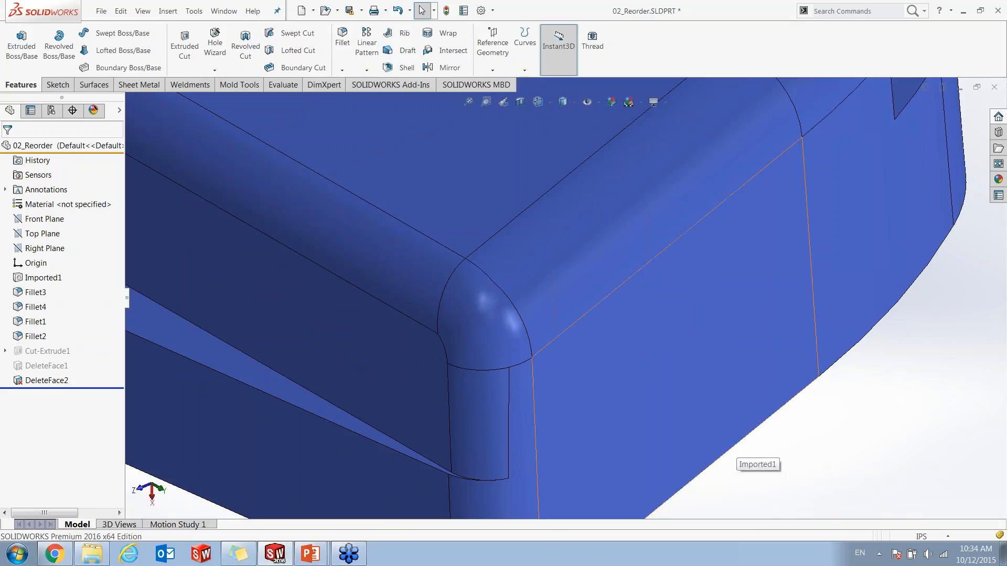
scroll(569, 304, up, 3)
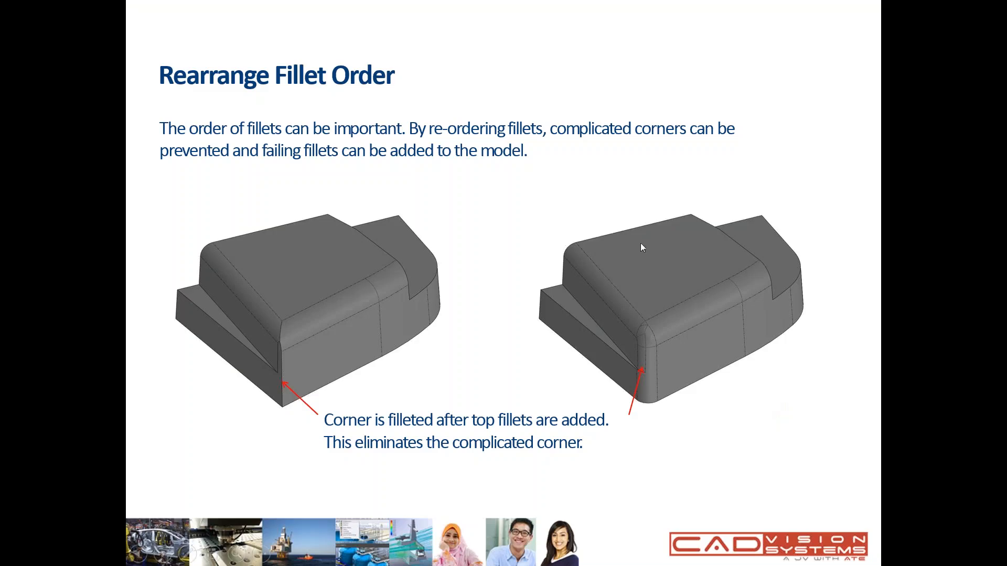
- Advance the PowerPoint presentation to the Turn Off Tangent Propagation slide, and return to SOLIDWORKS
click(522, 274)
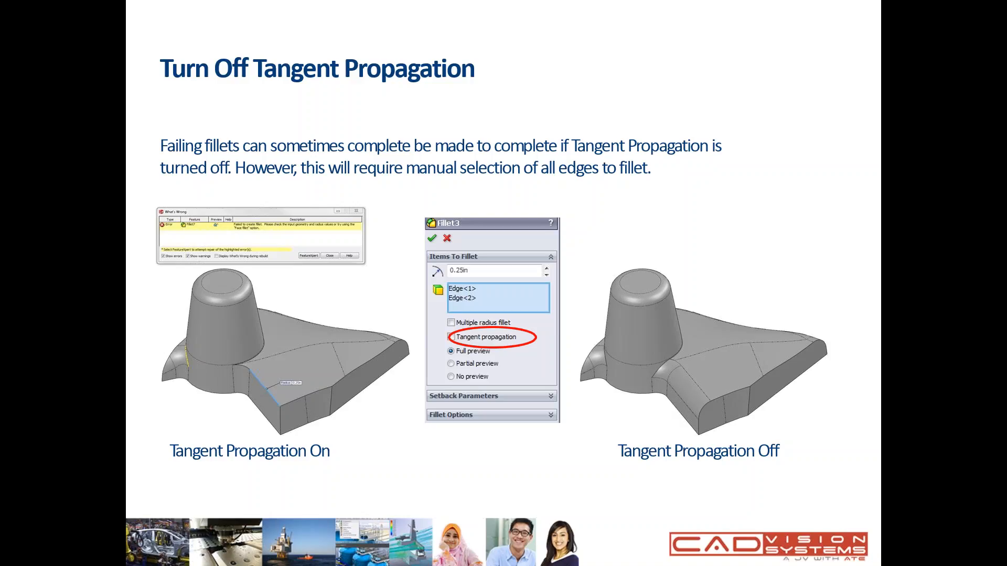
key(alt+Tab)
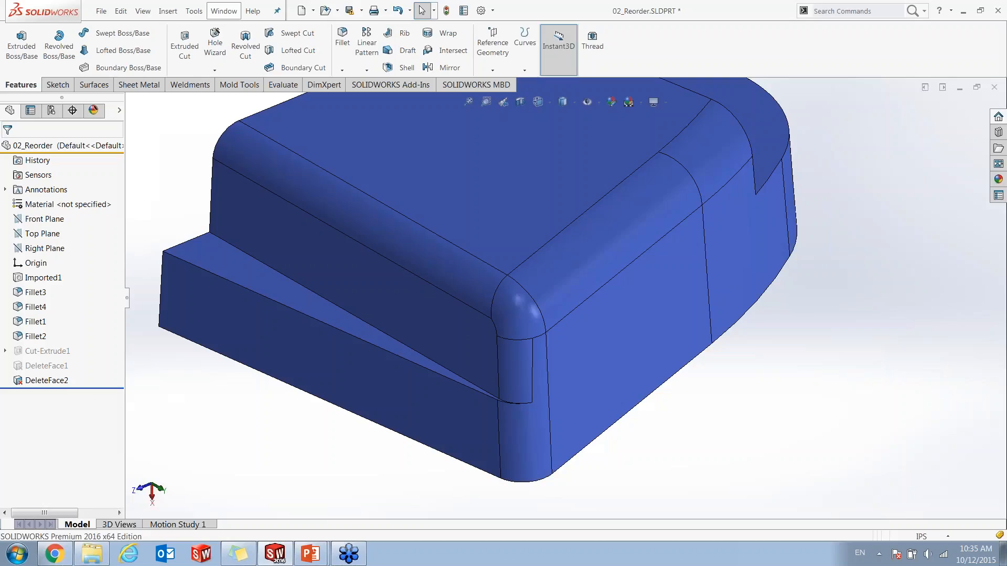
- Close the reorder part without saving, and open 03_tangent_propagation.SLDPRT without running feature recognition
click(234, 14)
click(256, 105)
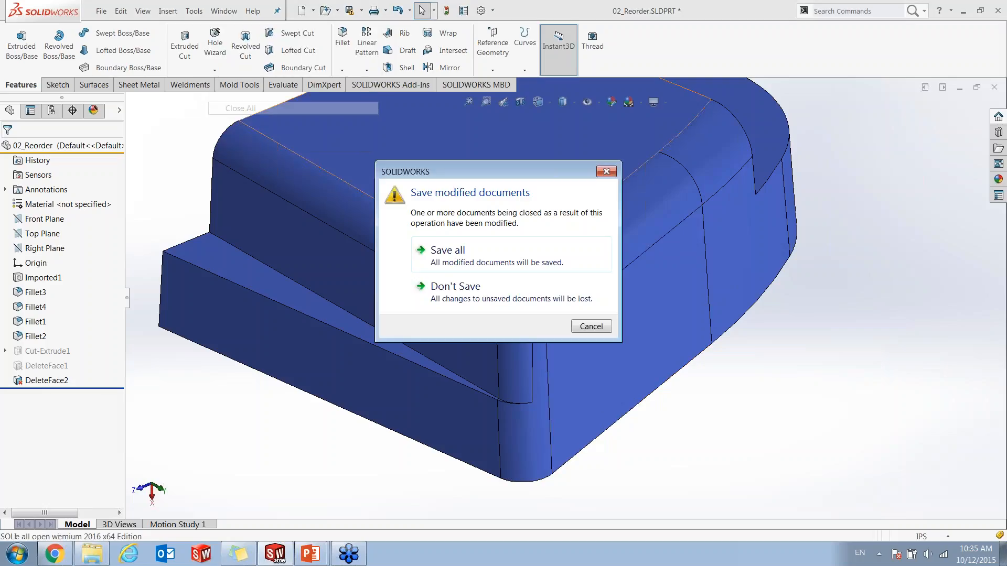
click(447, 285)
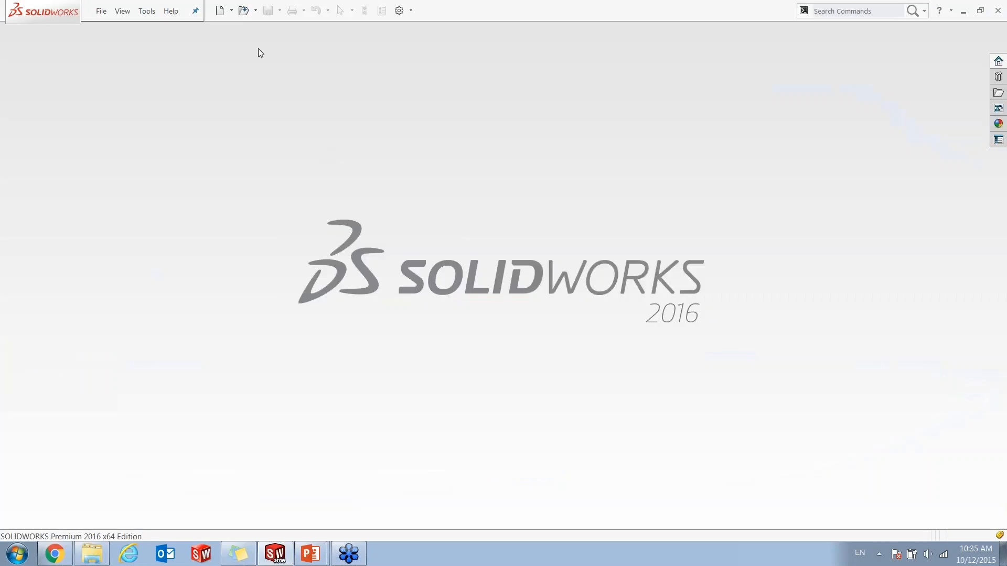
click(244, 11)
double_click(482, 175)
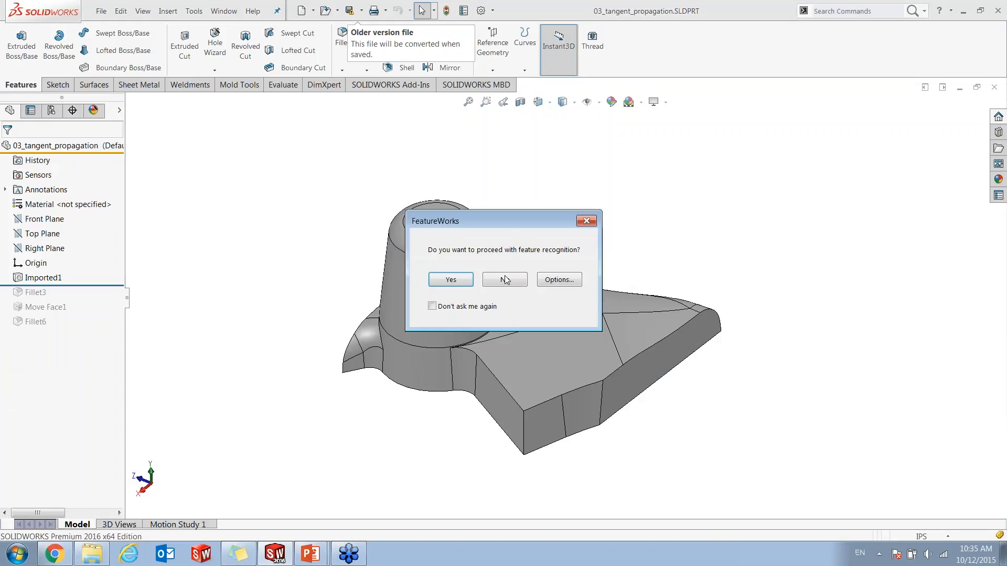
click(508, 281)
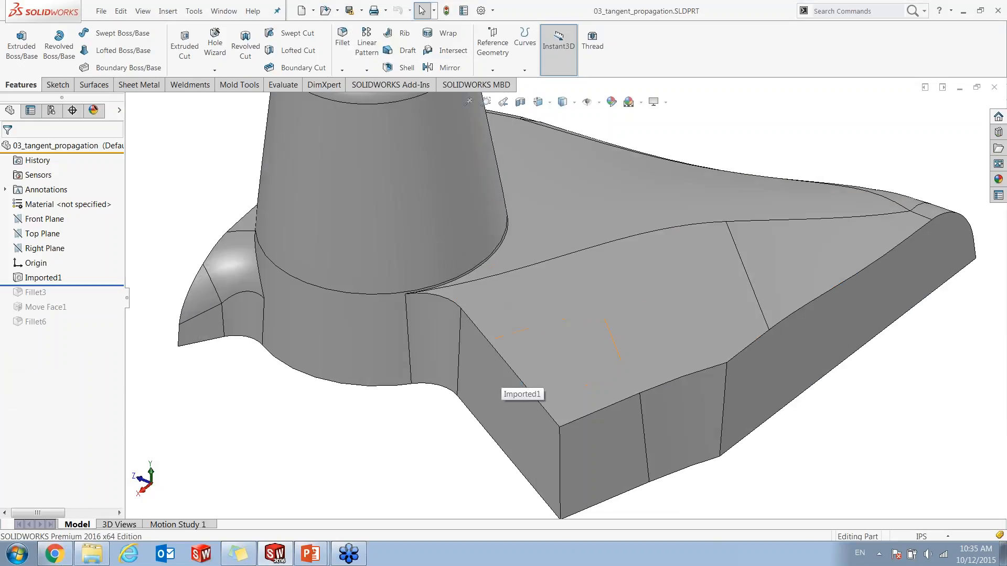
- Try a 0.10 in fillet with tangent propagation on the plate's straight upper edge leading from the boss to the front corner
click(514, 374)
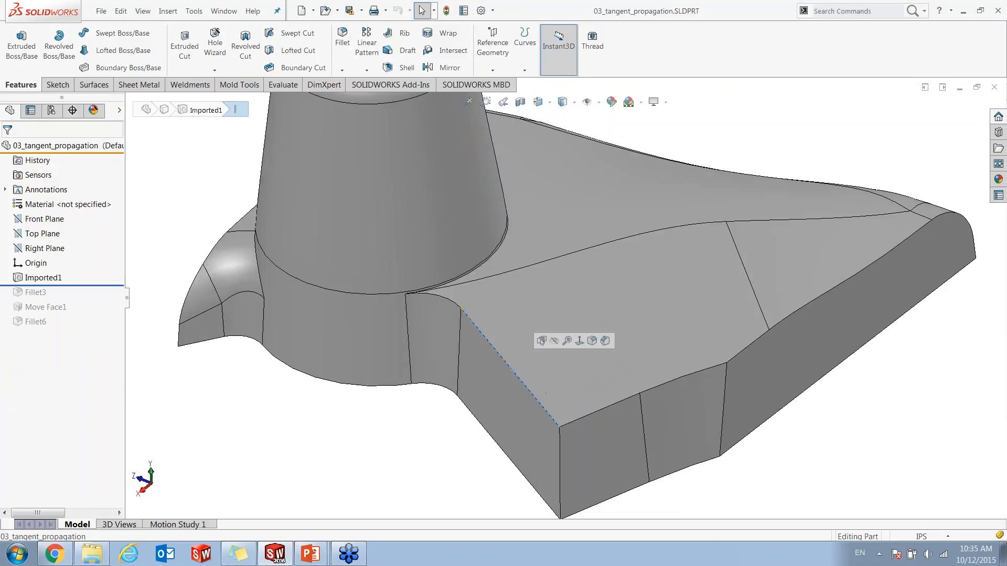
scroll(512, 370, down, 1)
click(371, 439)
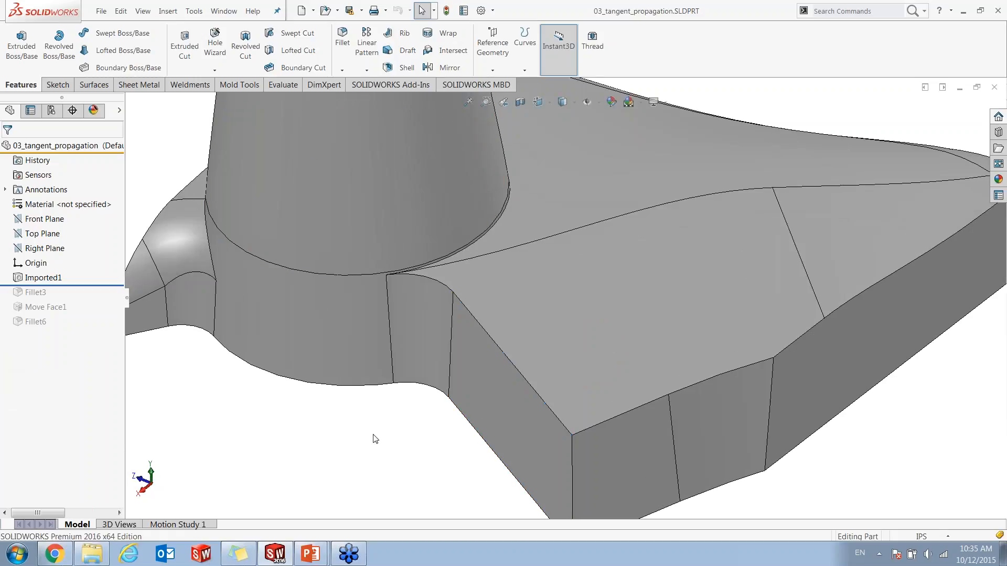
click(342, 41)
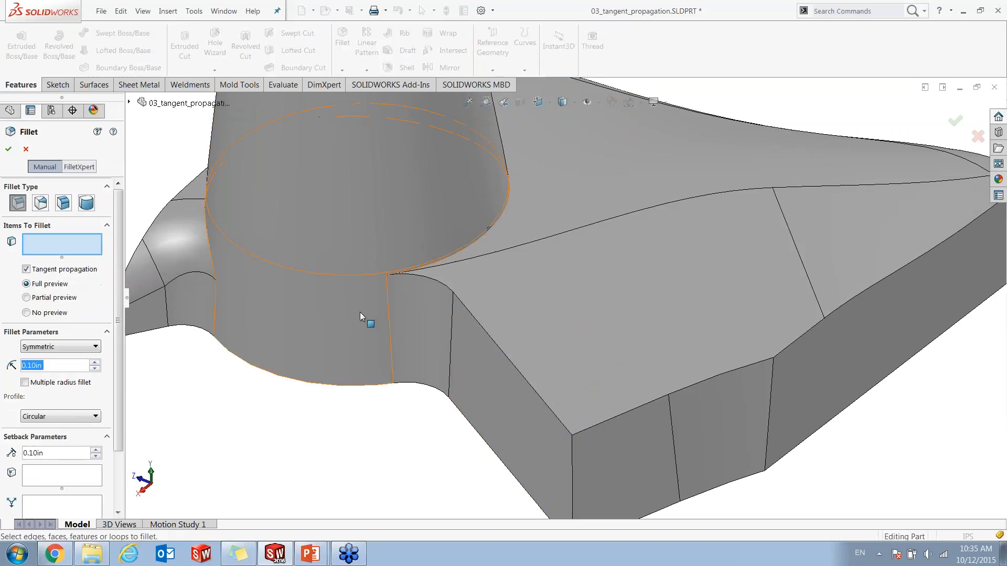
click(502, 348)
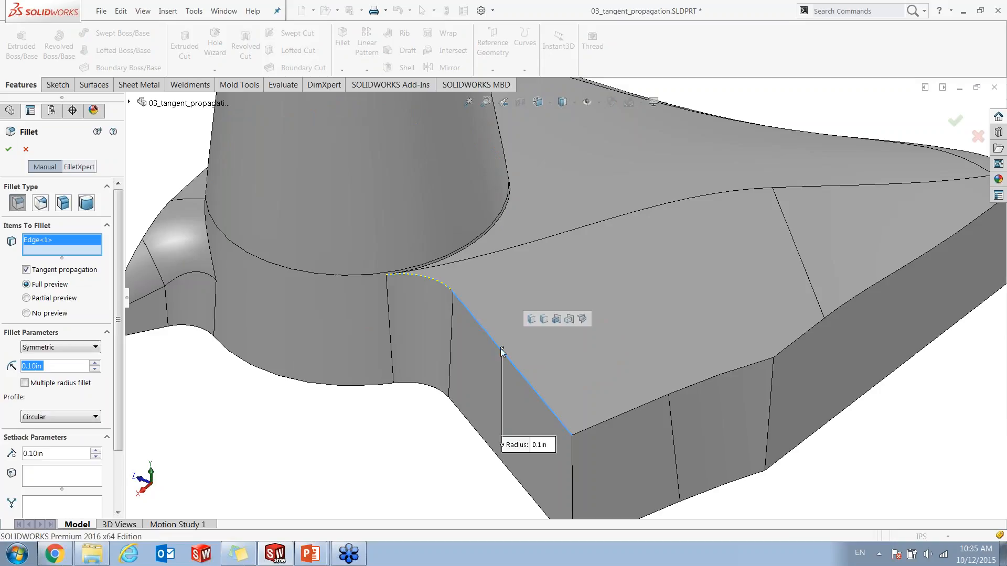
click(8, 149)
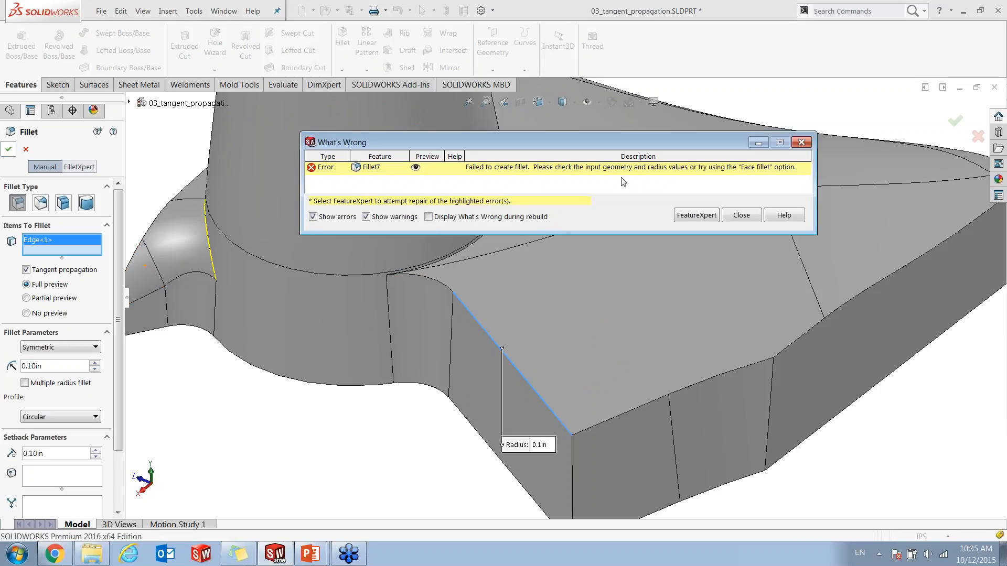
click(742, 220)
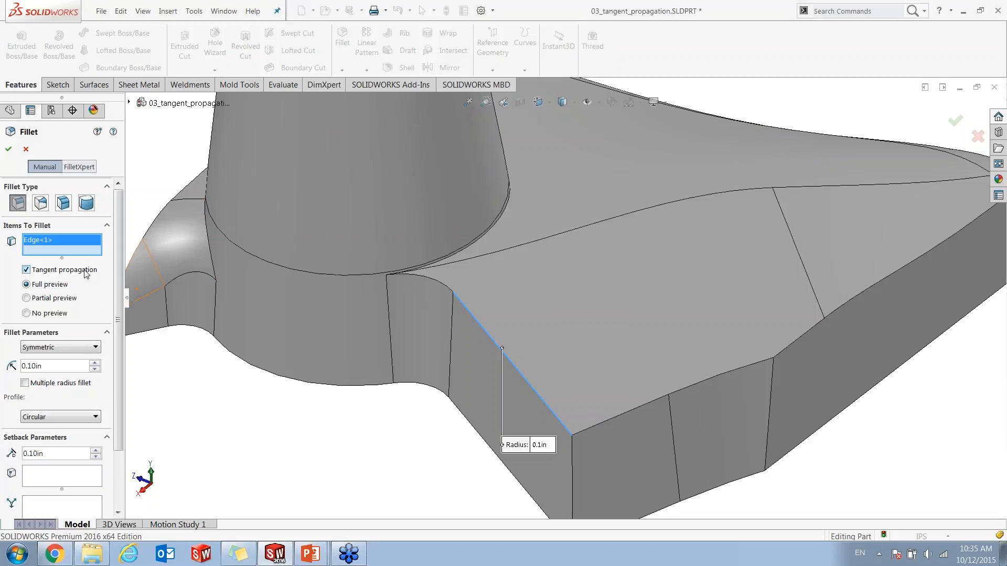
- Turn off tangent propagation, add the adjoining curved edge beside the boss, and create the 0.10 in fillet on both edges
click(51, 272)
click(449, 288)
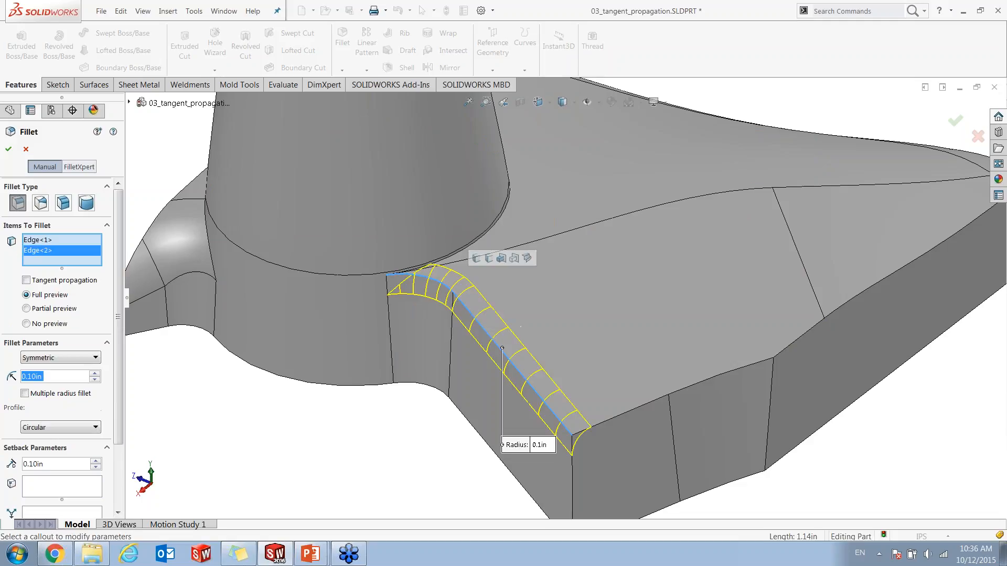
click(9, 149)
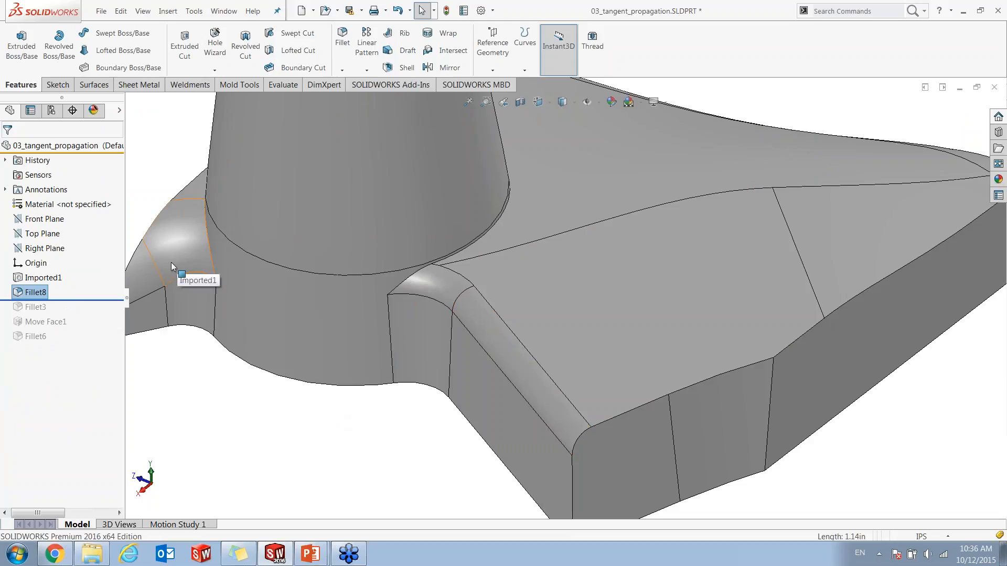
- Close the tangent propagation part without saving the changes
click(223, 10)
click(251, 109)
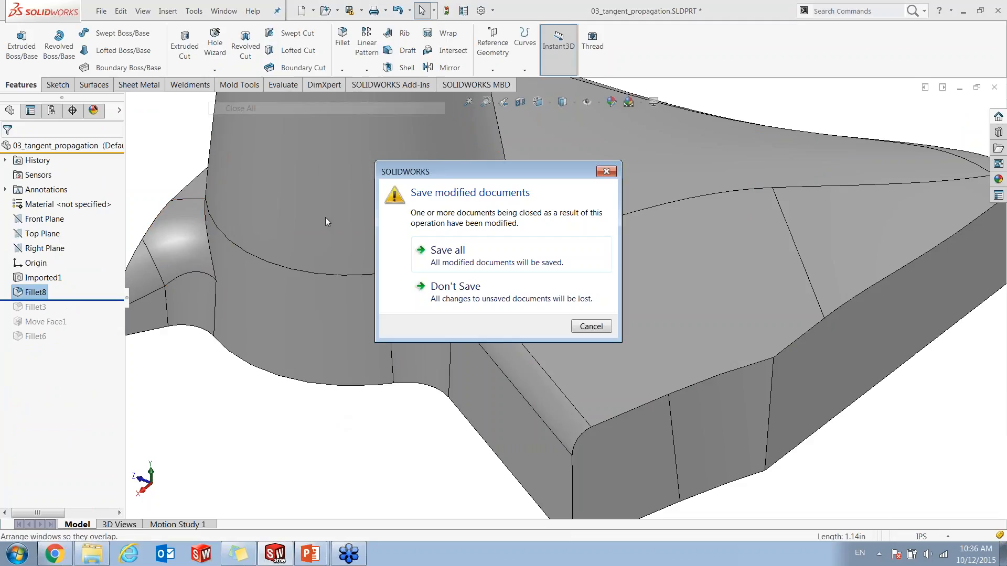
click(449, 297)
- Switch to the PowerPoint presentation, advance to the Face Fillets slide, and return to SOLIDWORKS
key(alt+Tab)
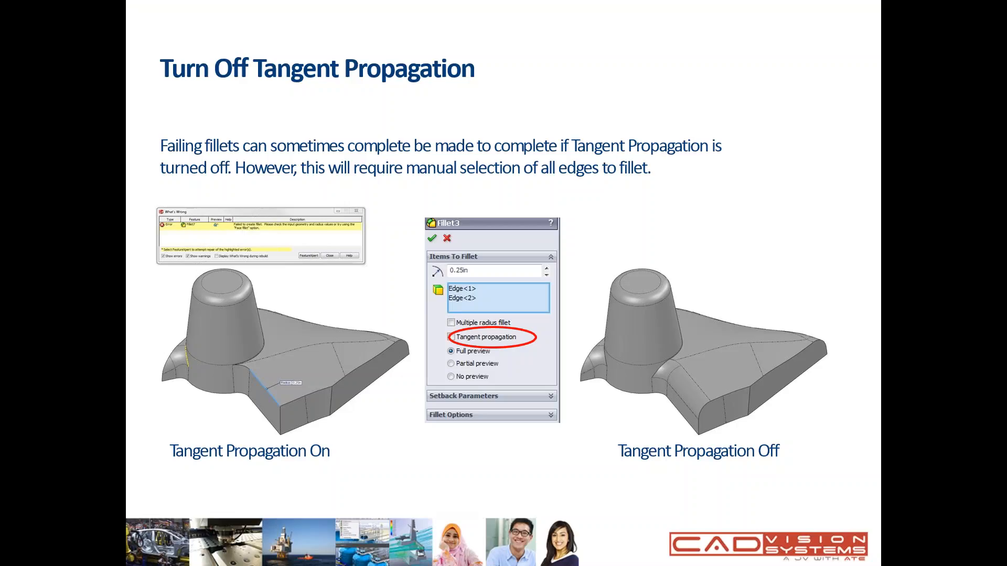
key(Right)
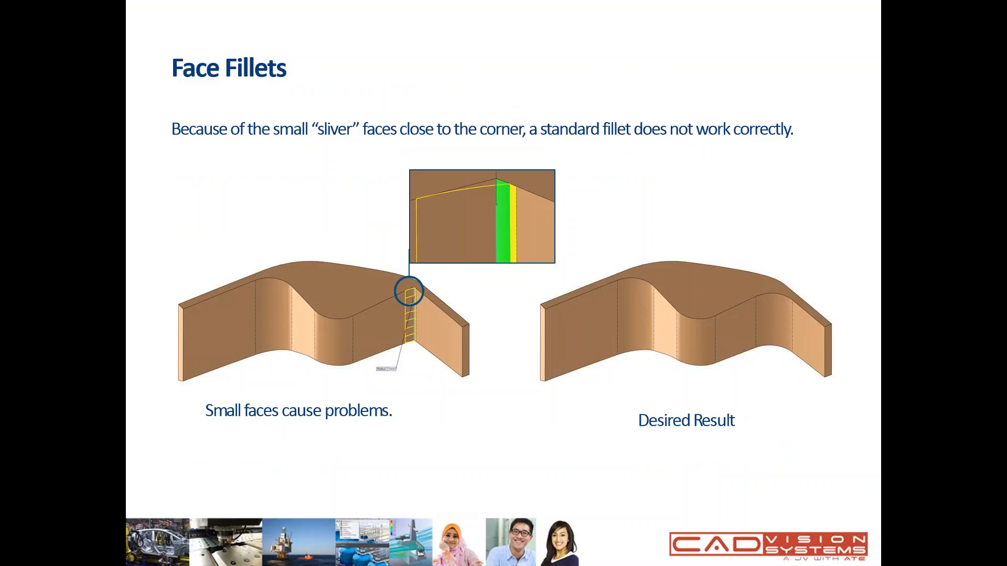
key(alt+Tab)
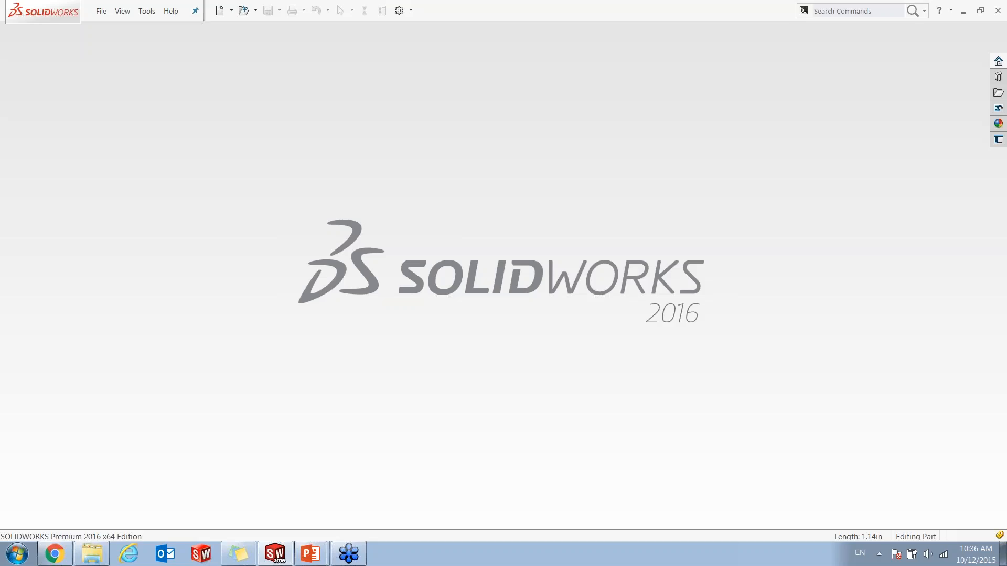
- Open the part 04_FaceFilletexample.SLDPRT and decline feature recognition
key(ctrl+o)
double_click(506, 198)
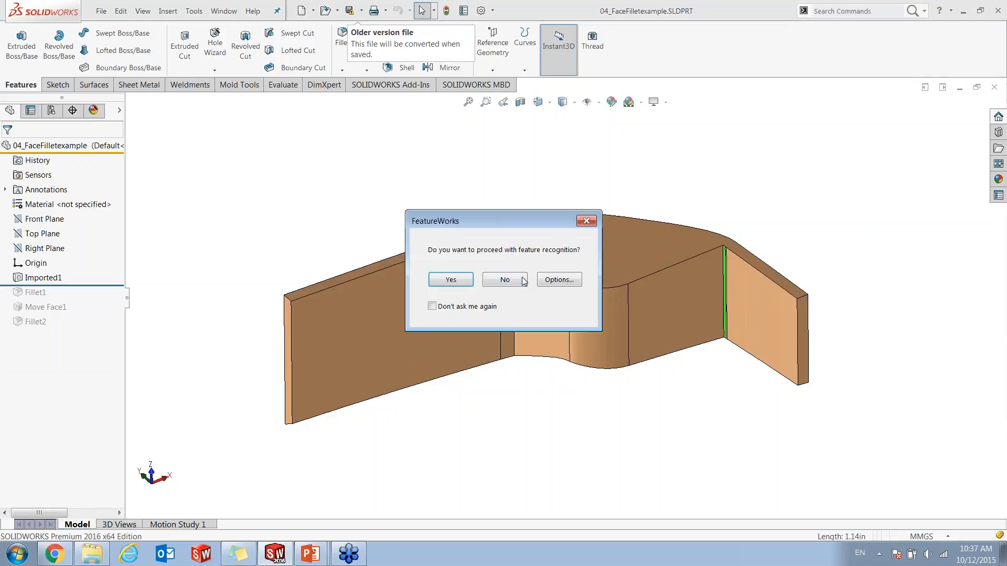
click(506, 280)
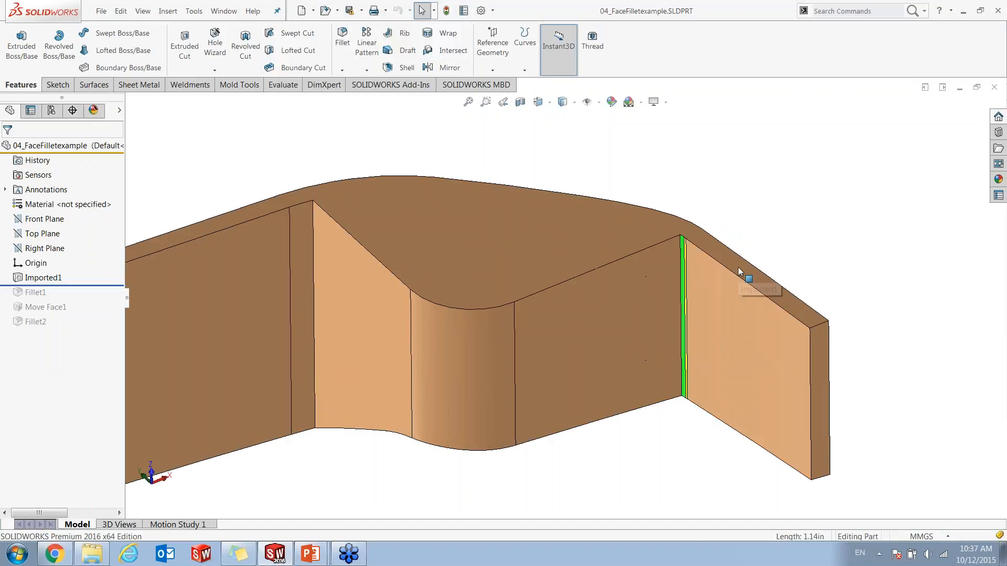
- Examine the narrow face between the long wall and the angled wall, along with its neighbouring faces and vertical edge
scroll(384, 269, down, 3)
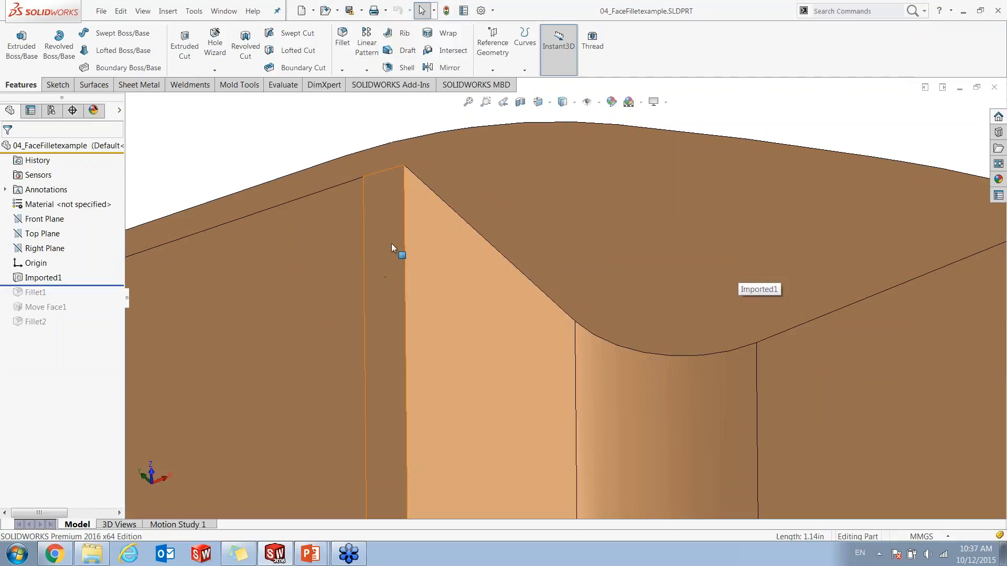
click(392, 249)
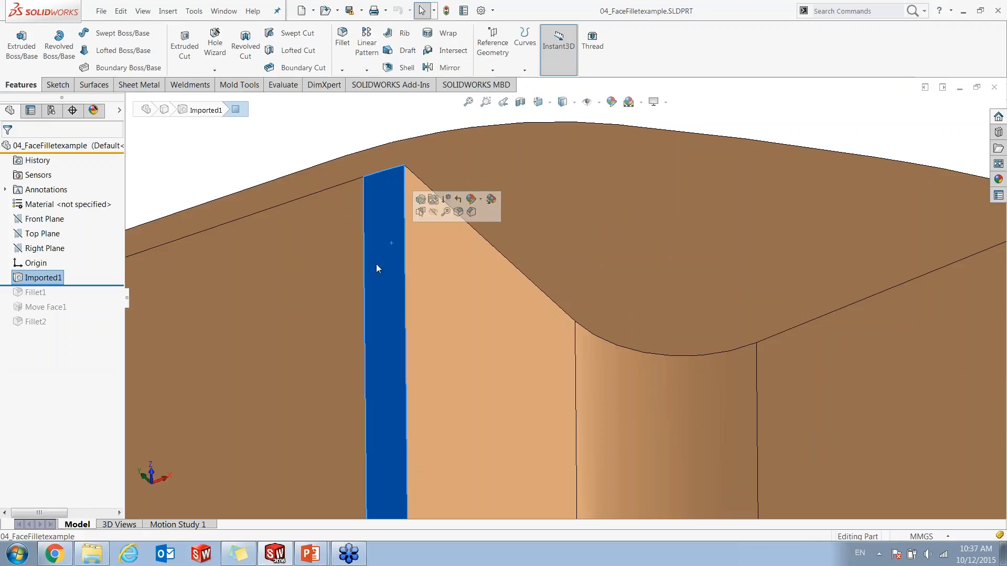
click(432, 249)
click(316, 269)
key(f)
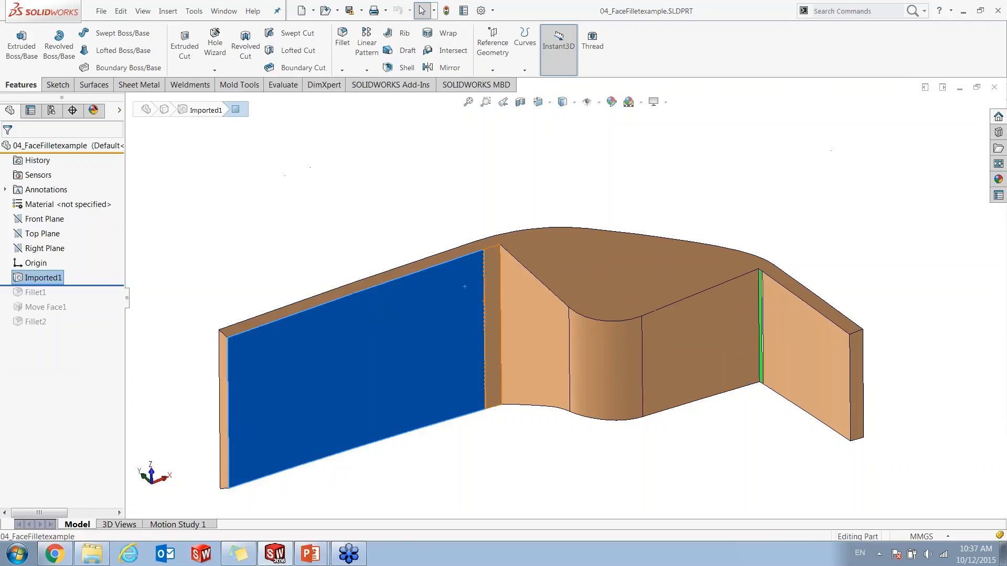
click(494, 292)
click(501, 291)
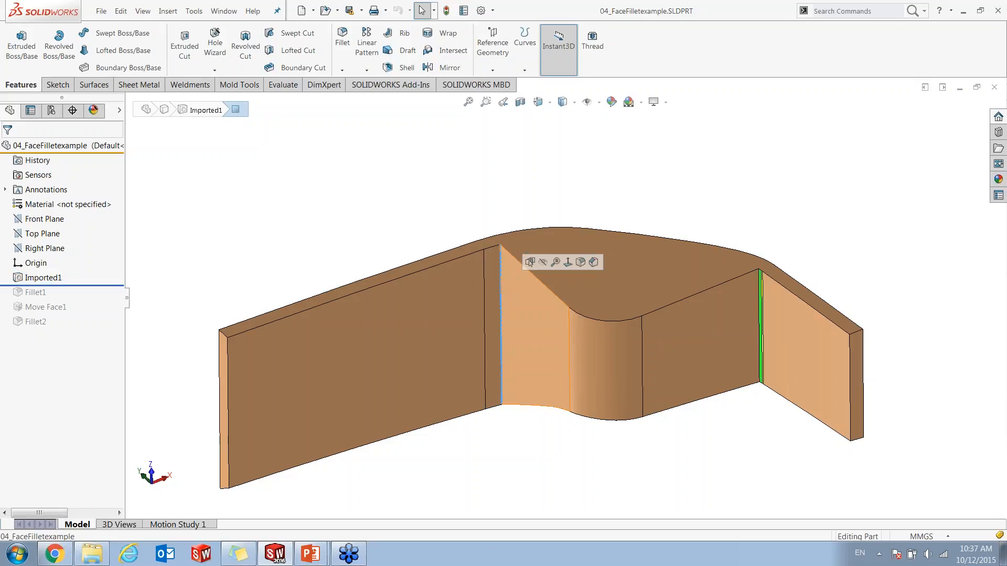
scroll(501, 289, down, 2)
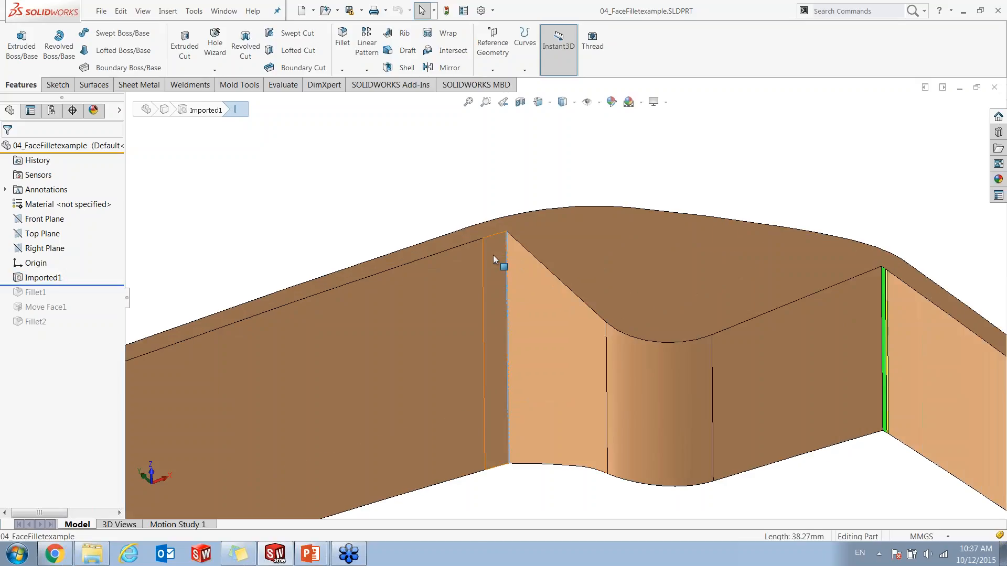
scroll(621, 366, up, 5)
- Examine the green and yellow sliver faces and the two large walls they separate at the inner corner
scroll(622, 309, down, 8)
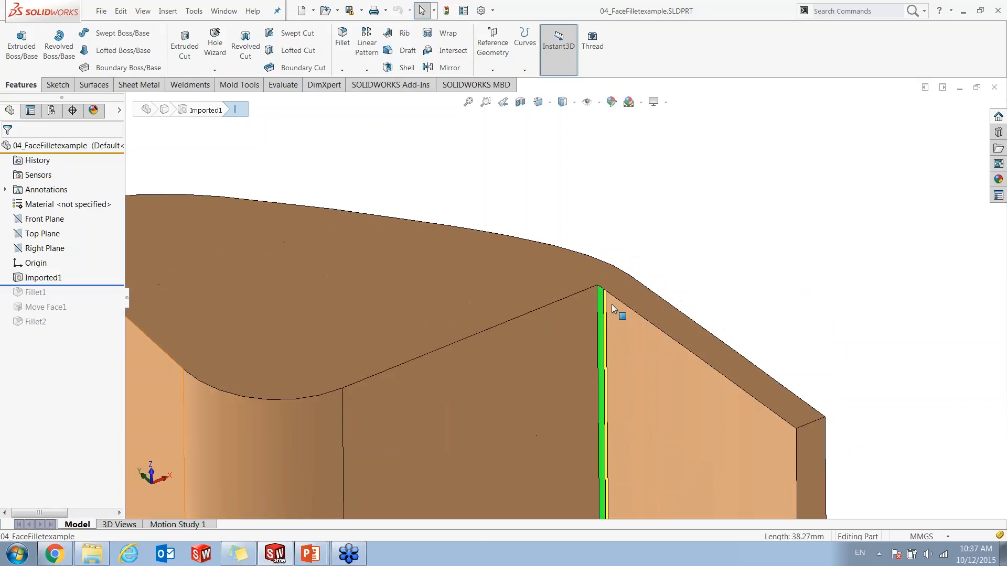
scroll(608, 307, up, 2)
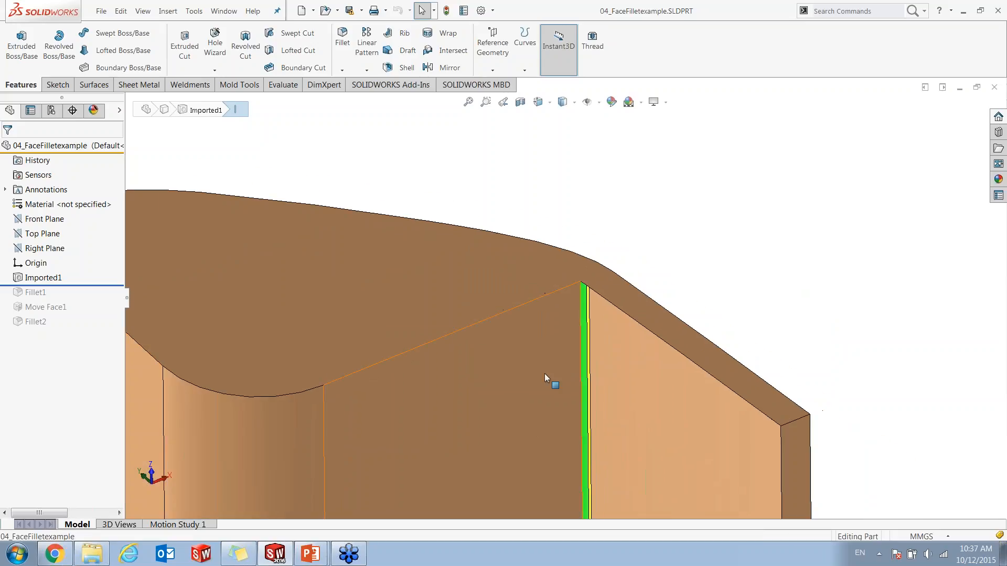
click(545, 373)
click(640, 408)
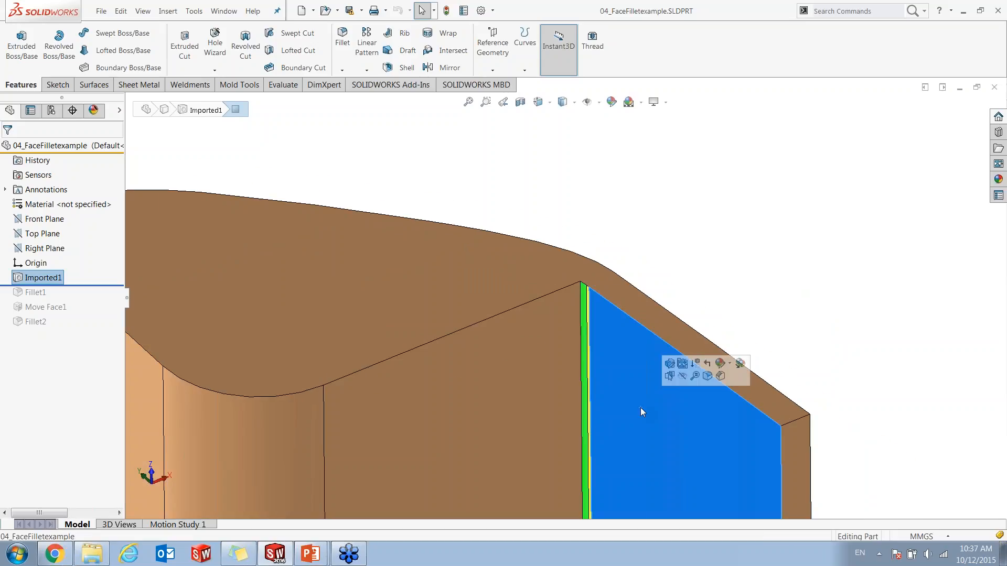
scroll(596, 319, down, 6)
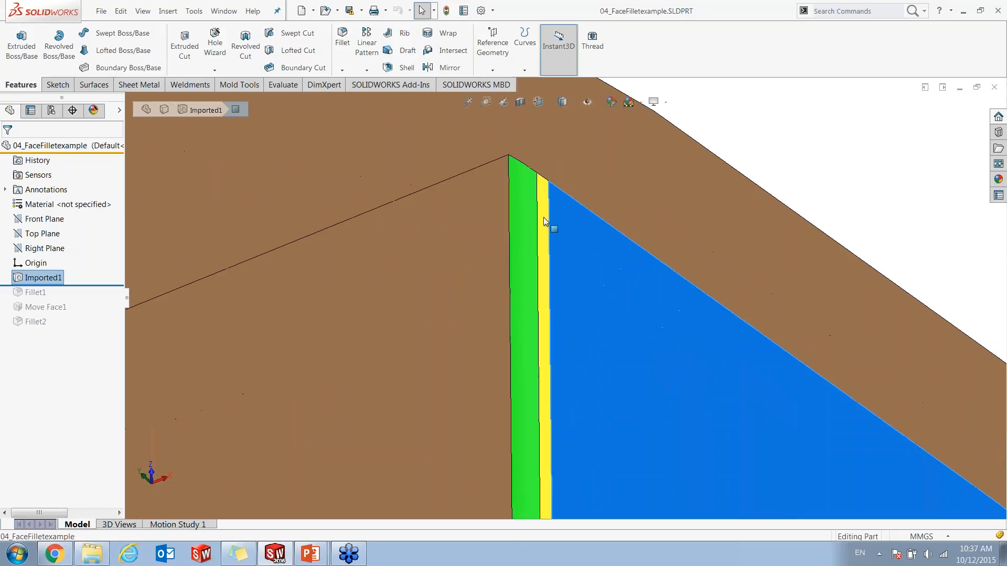
click(543, 217)
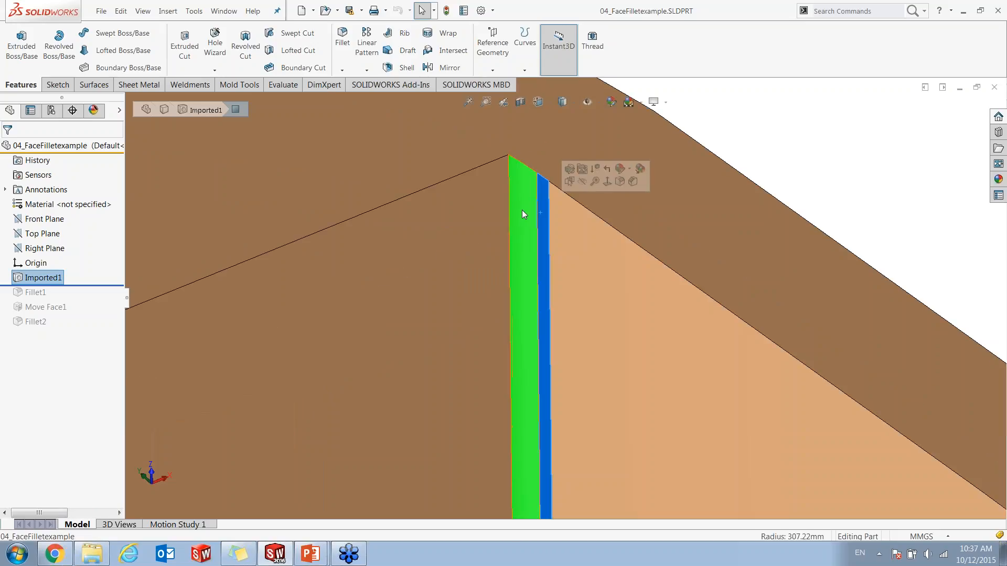
click(523, 211)
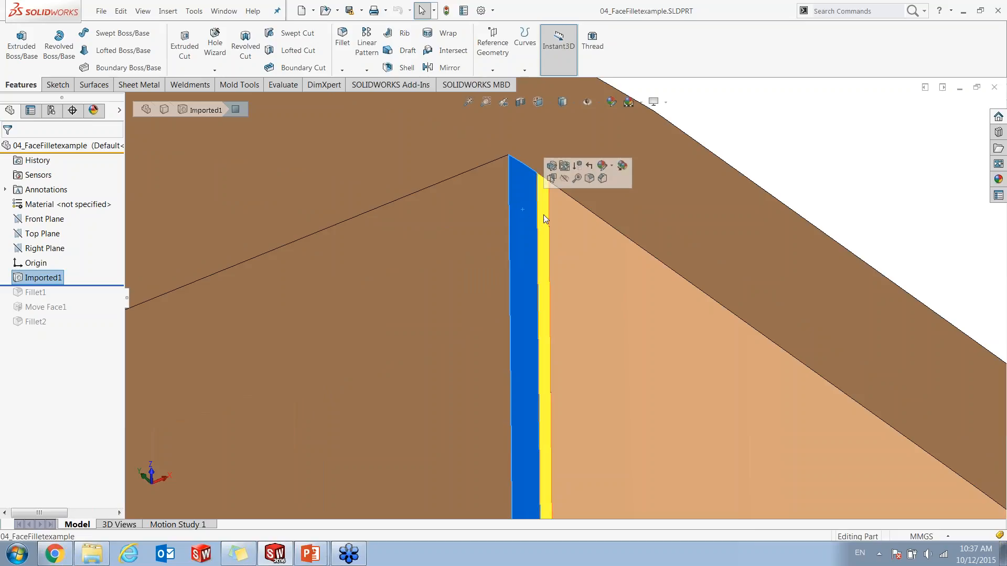
scroll(596, 254, up, 3)
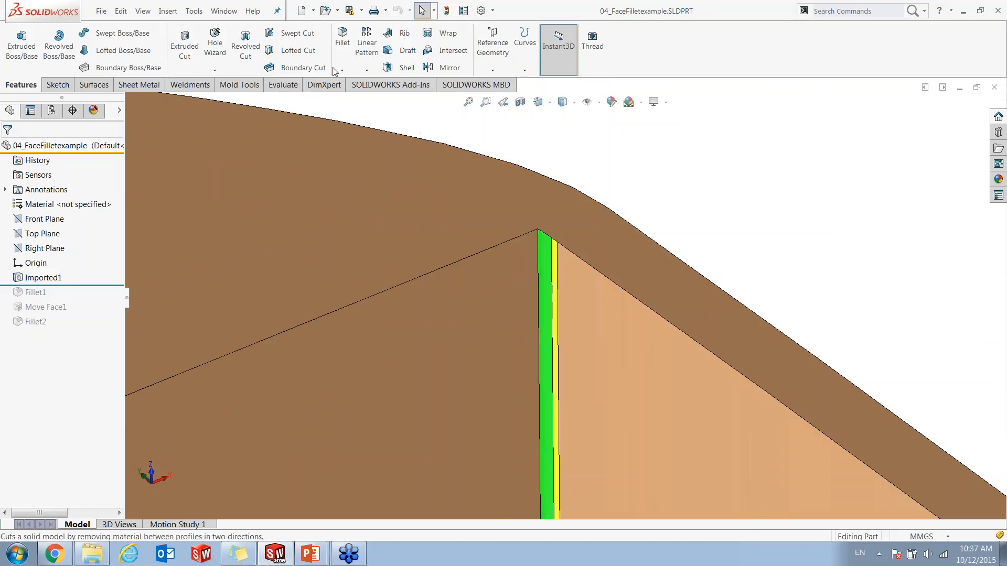
- Try a constant size fillet on the vertical edge beside the green sliver face with radii of 5, 15, 30, 20 and 12 mm
click(342, 38)
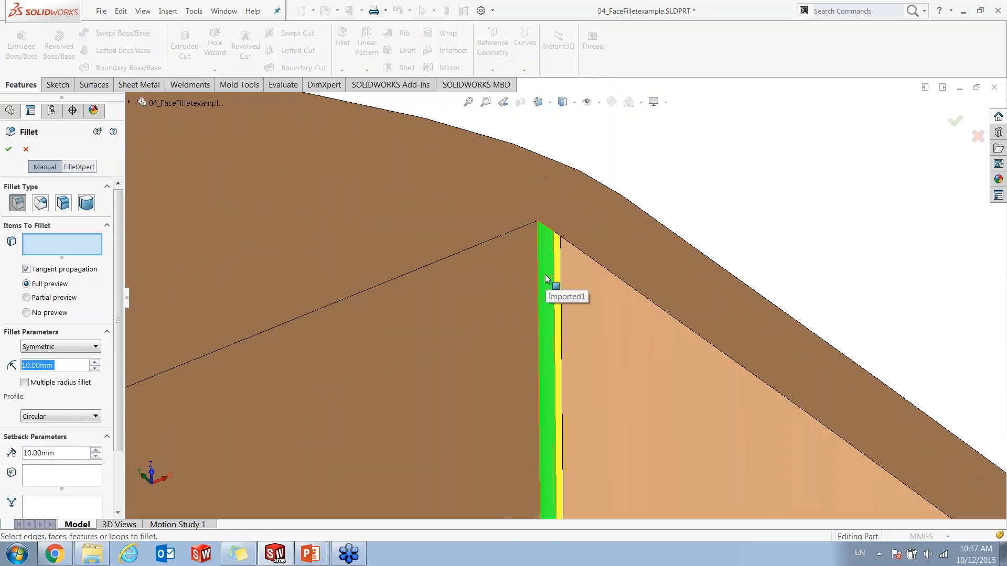
click(539, 258)
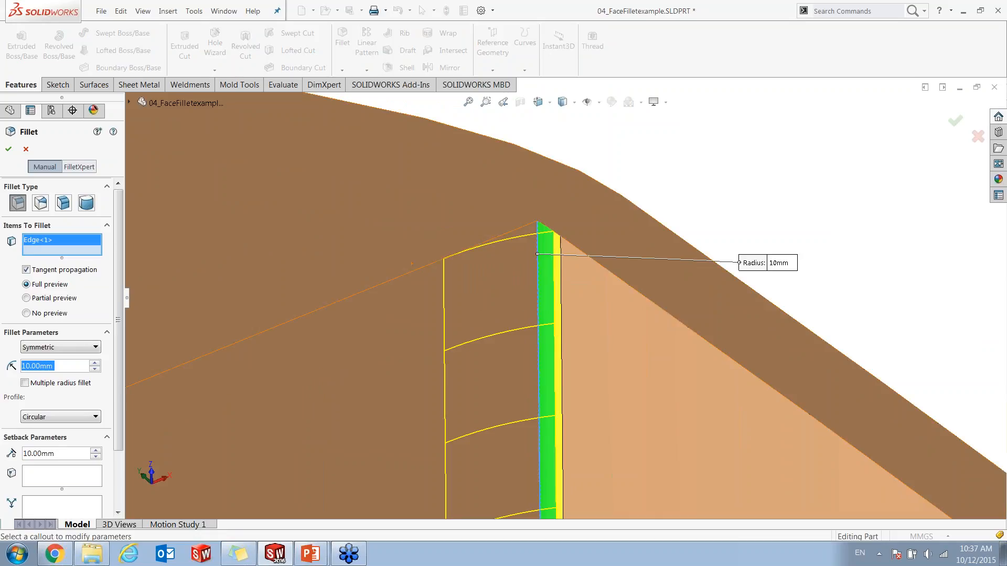
text(5)
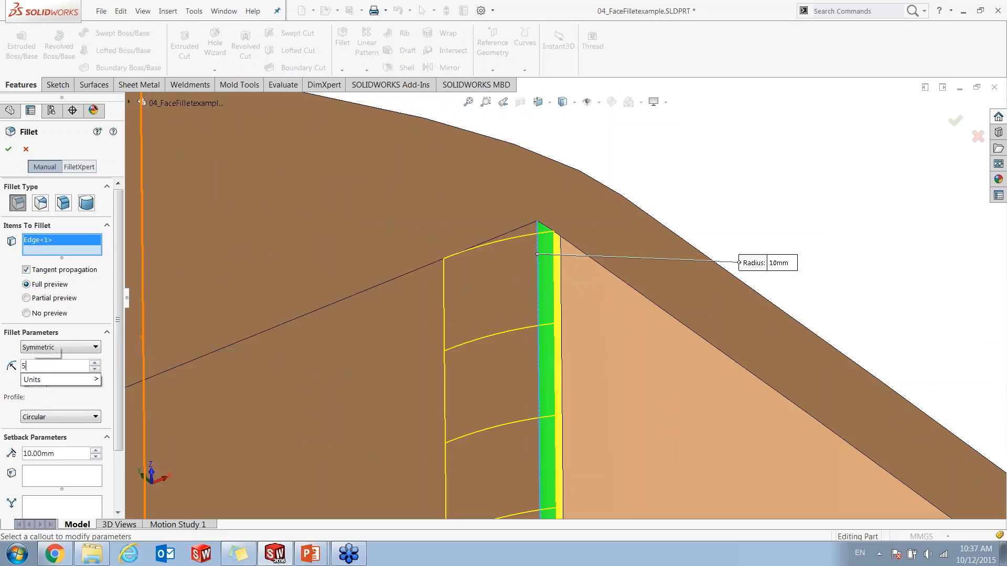
key(Return)
text(15)
key(Return)
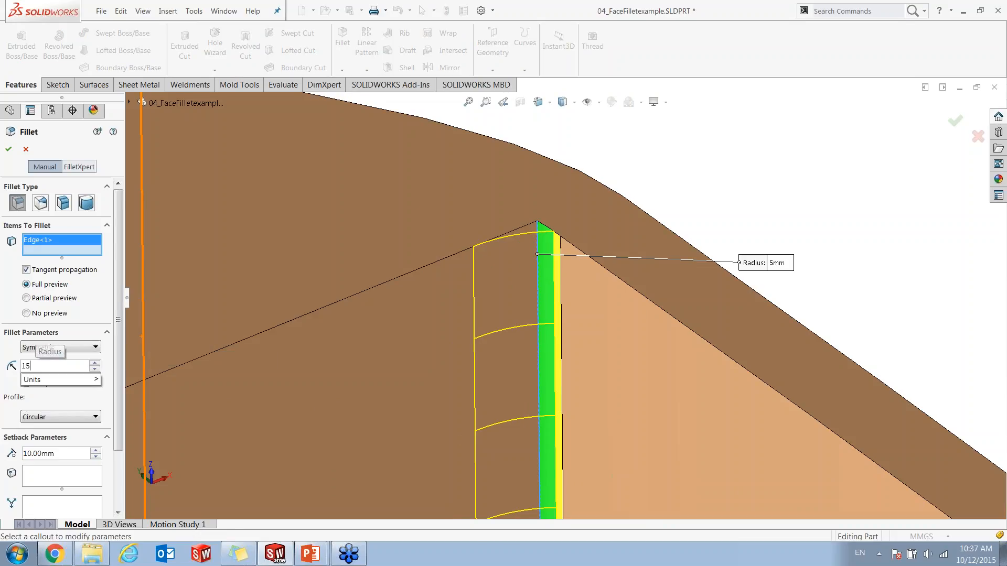
text(30)
key(Return)
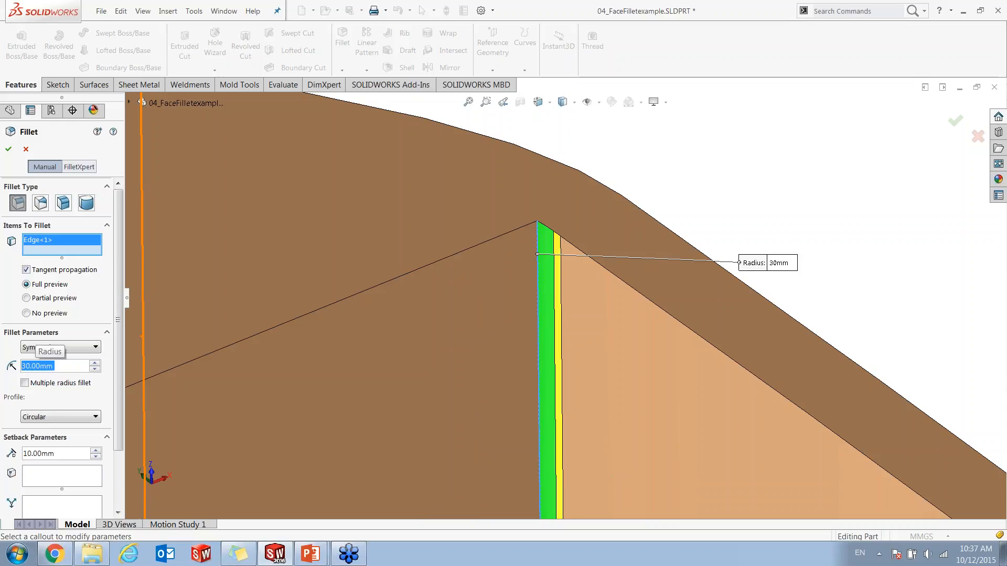
text(20)
key(Return)
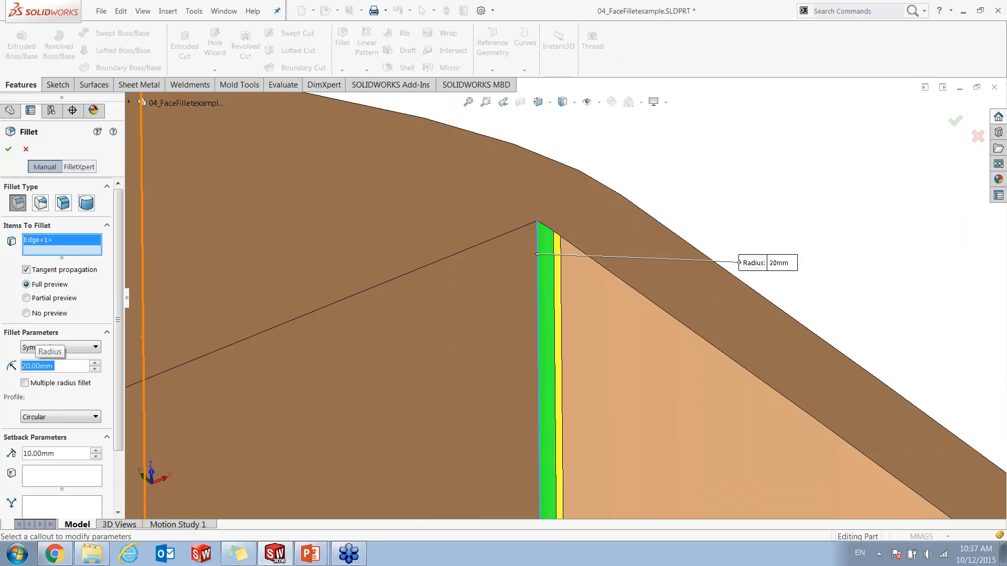
text(12)
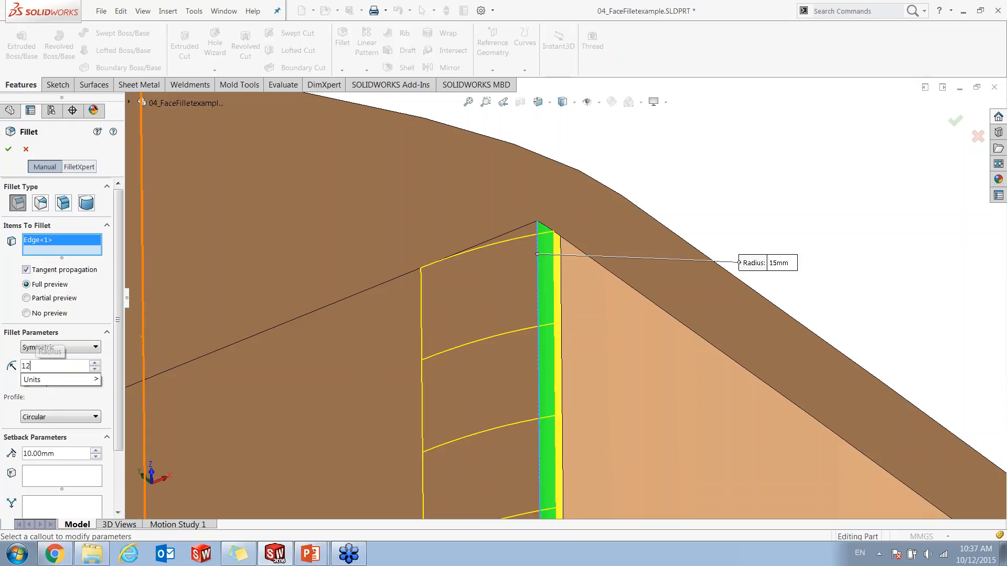
key(Return)
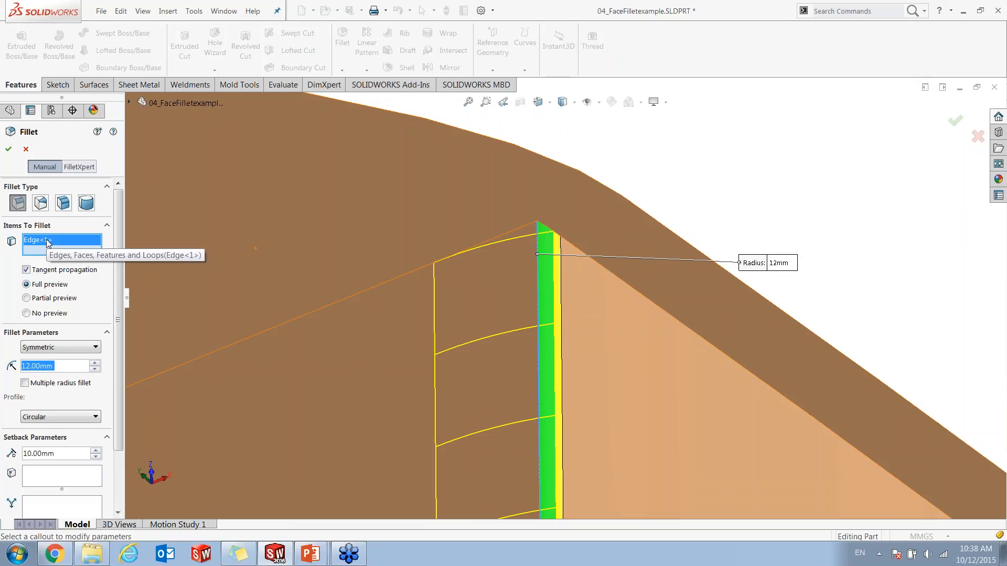
- Switch to a face fillet, clear the selections, and assign the large walls on either side of the slivers to face sets 1 and 2
click(64, 203)
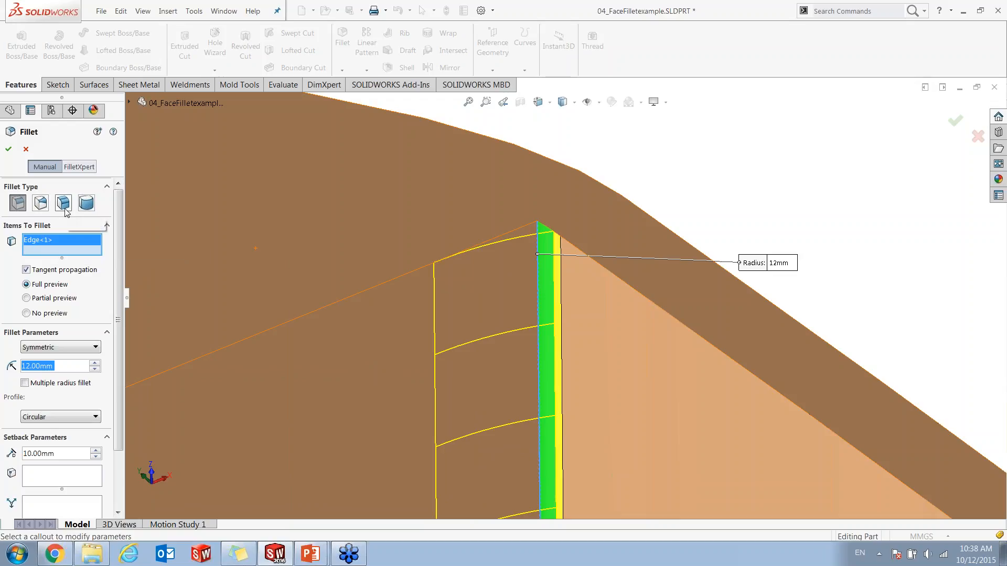
right_click(73, 249)
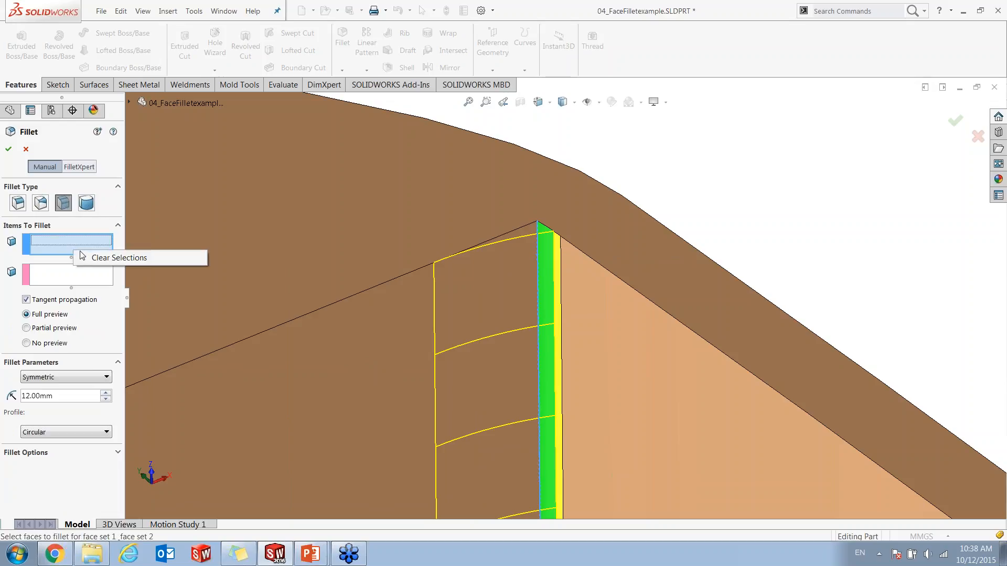
click(92, 259)
scroll(519, 371, up, 3)
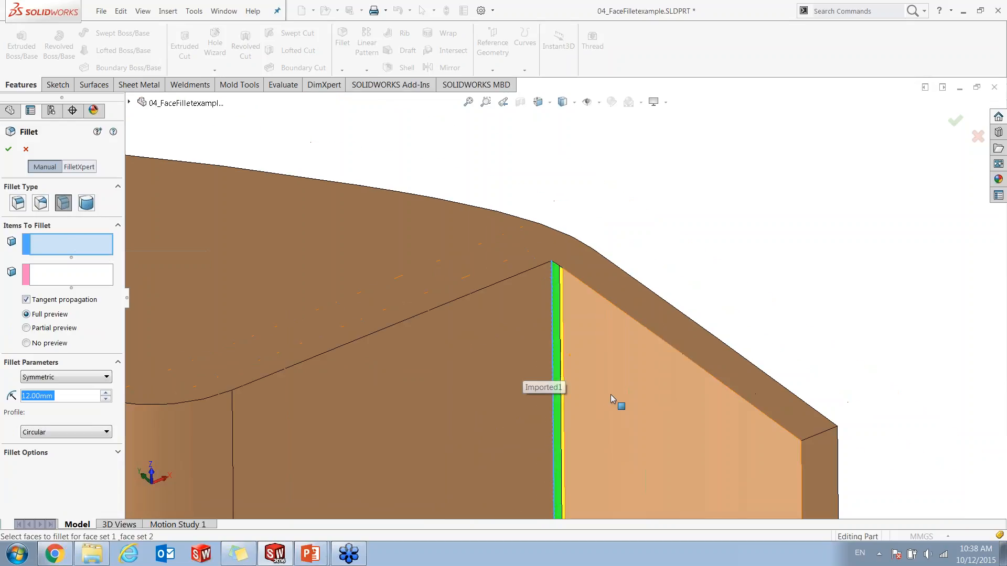
click(534, 353)
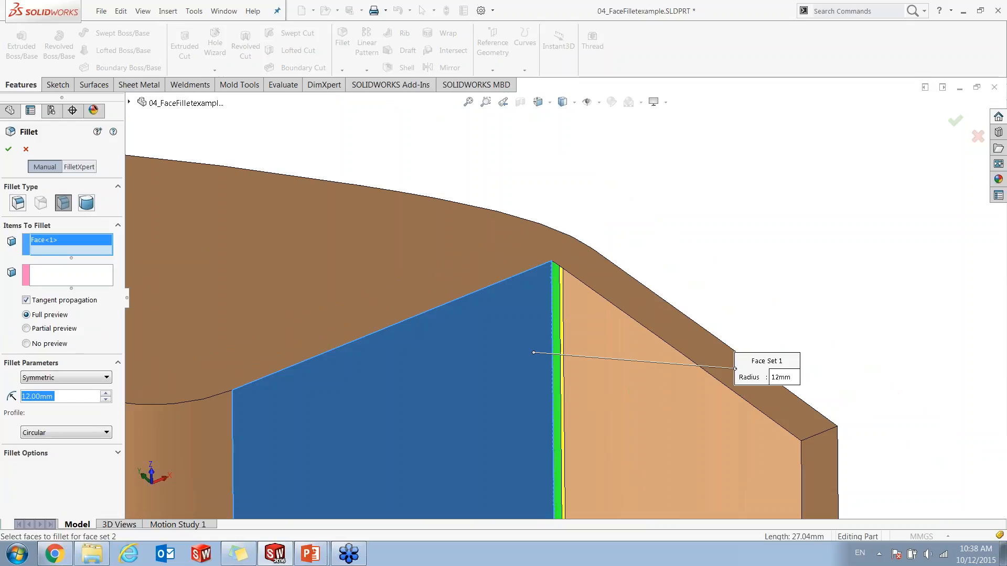
right_click(535, 354)
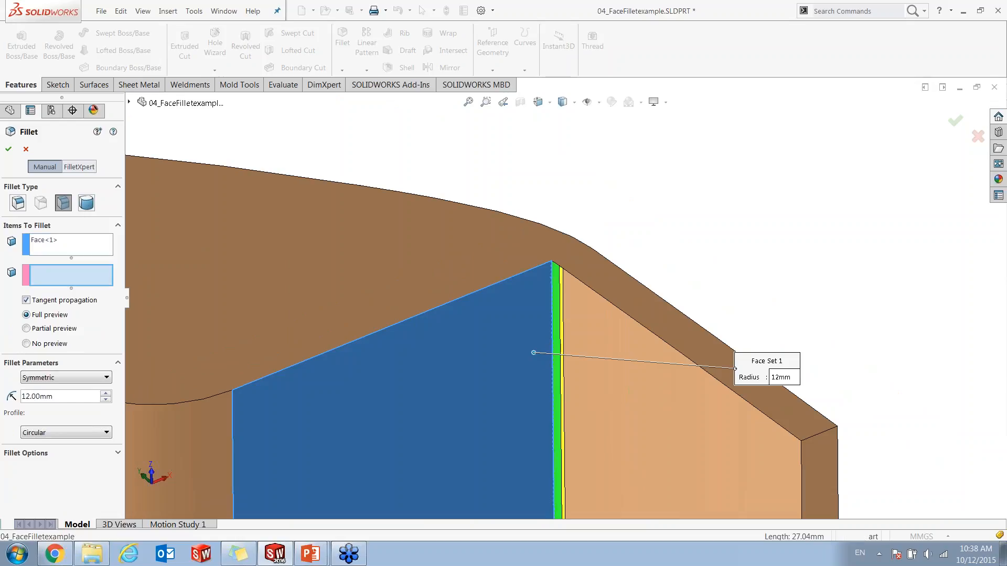
click(618, 377)
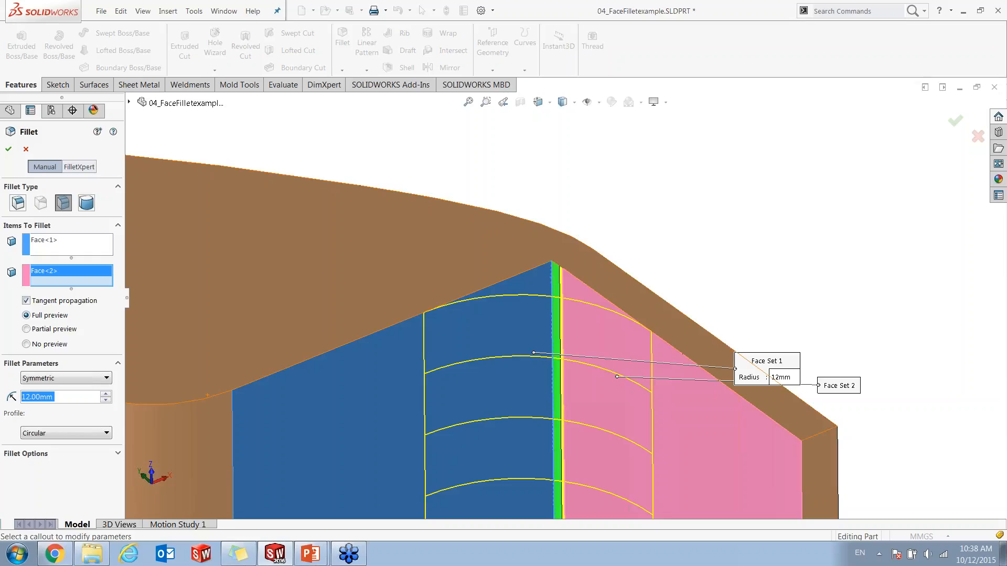
- Set the face fillet radius to 10 mm and create the fillet across the green and yellow sliver faces
text(10)
key(Return)
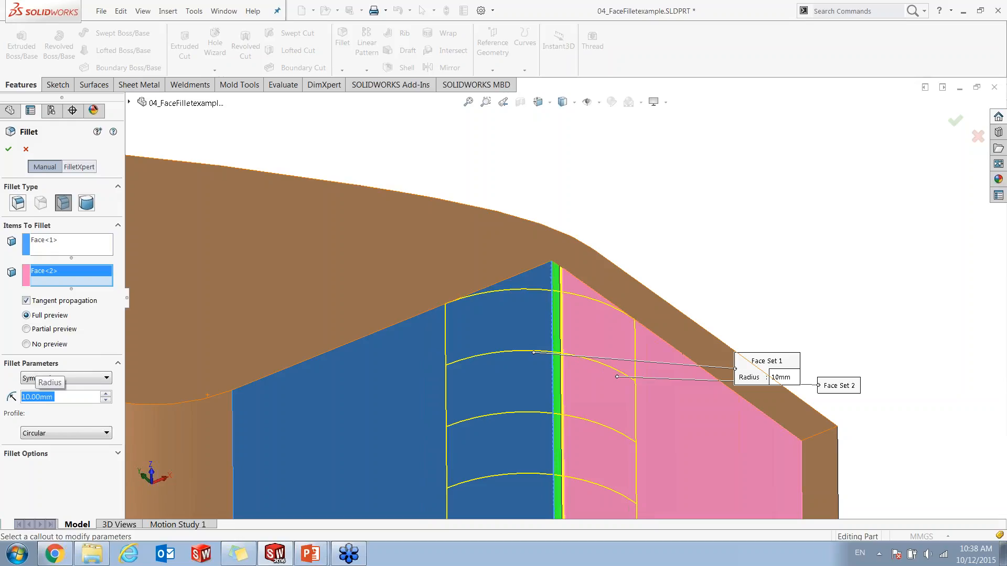
key(Return)
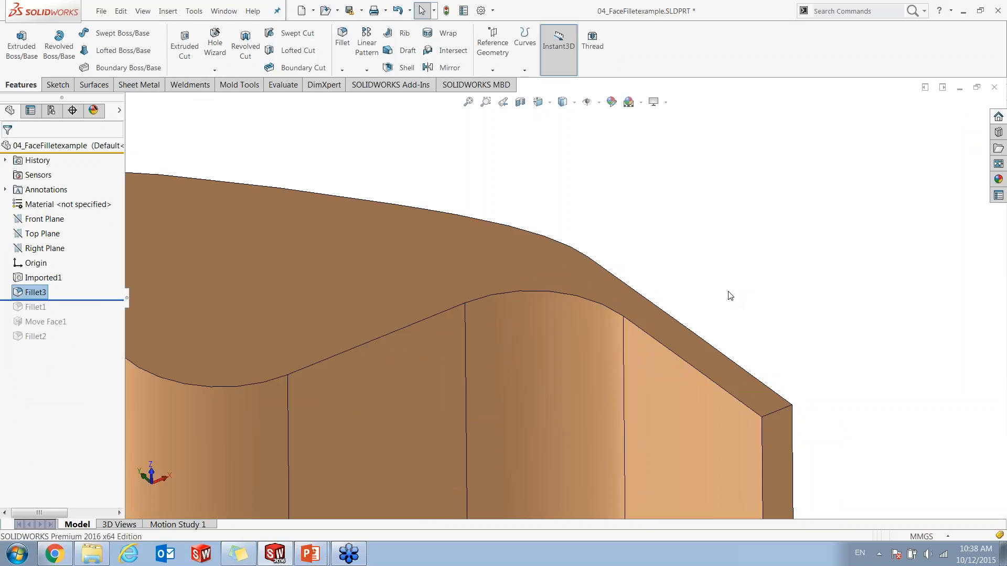
key(f)
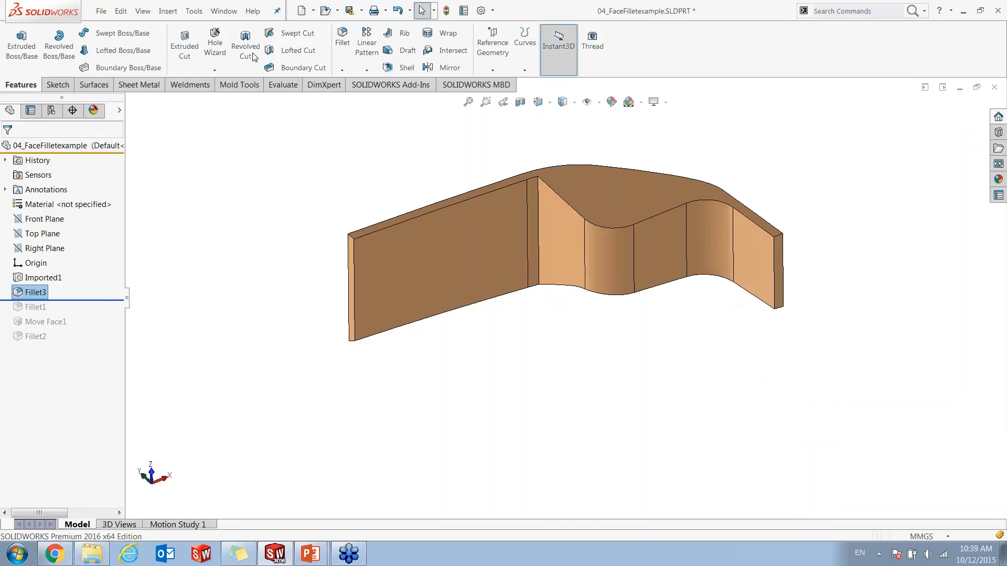
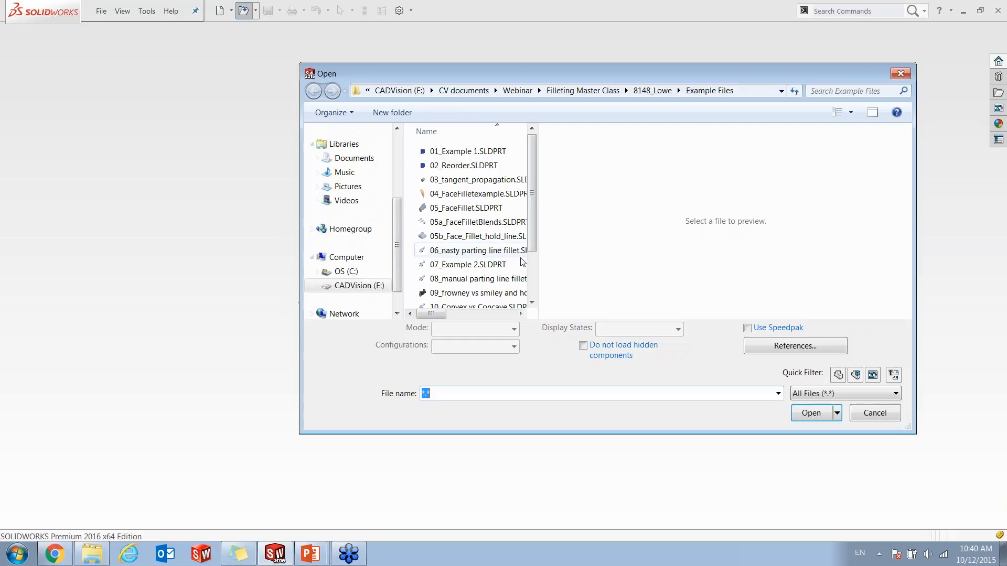
- Preview several example parts in the Example Files folder and open 08_manual parting line fillet.SLDPRT
click(506, 279)
scroll(508, 280, down, 1)
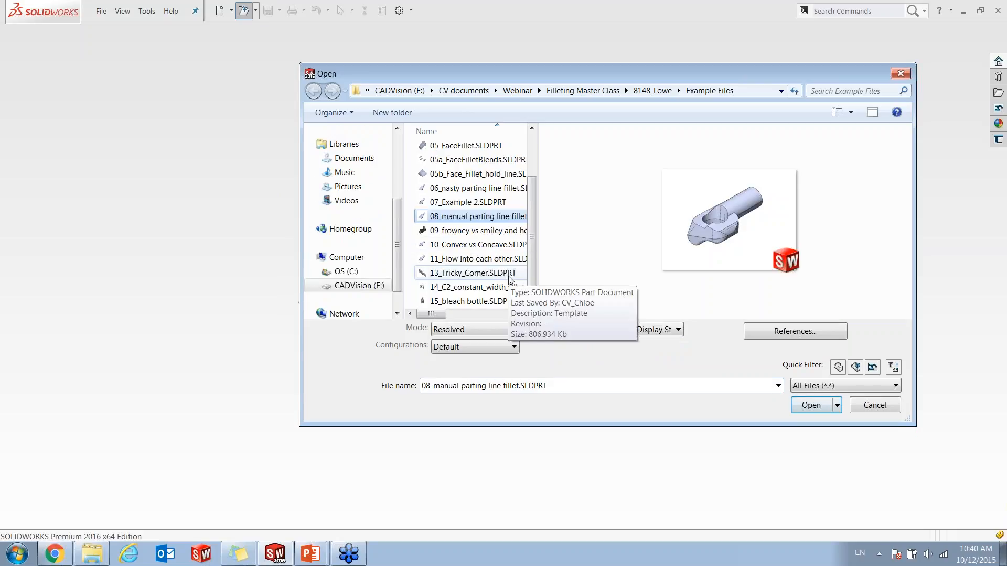
click(506, 273)
click(509, 257)
click(509, 245)
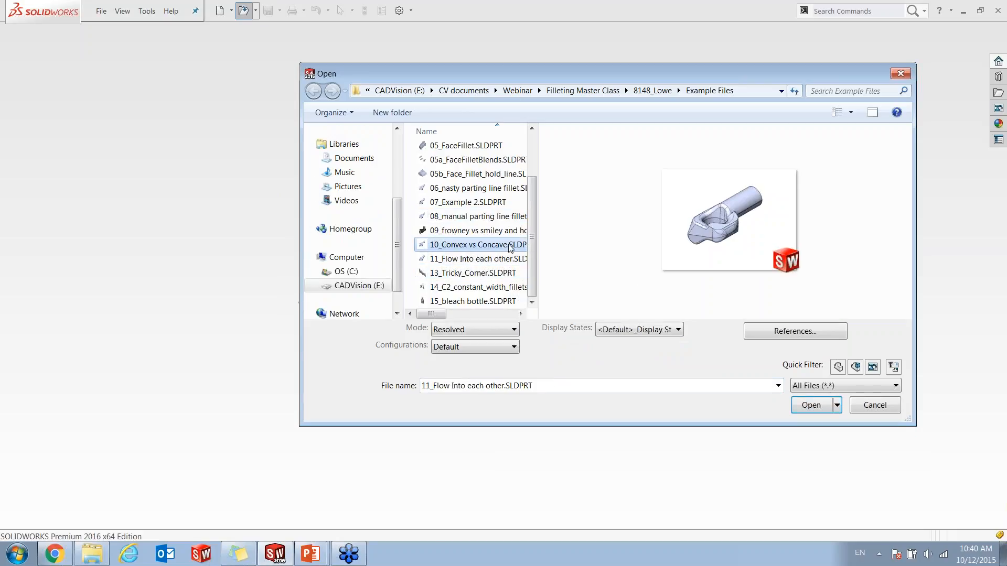
click(509, 232)
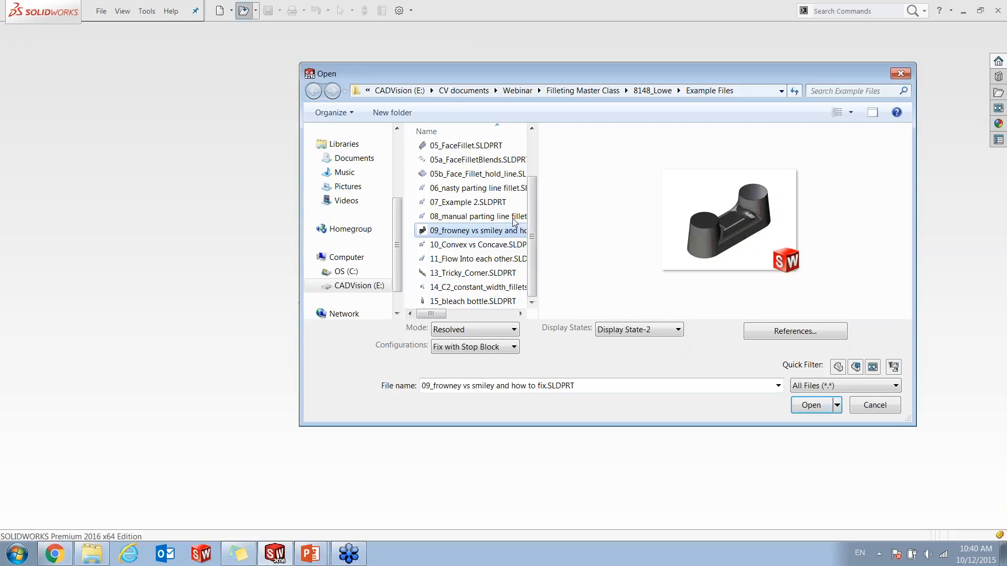
click(514, 218)
double_click(514, 217)
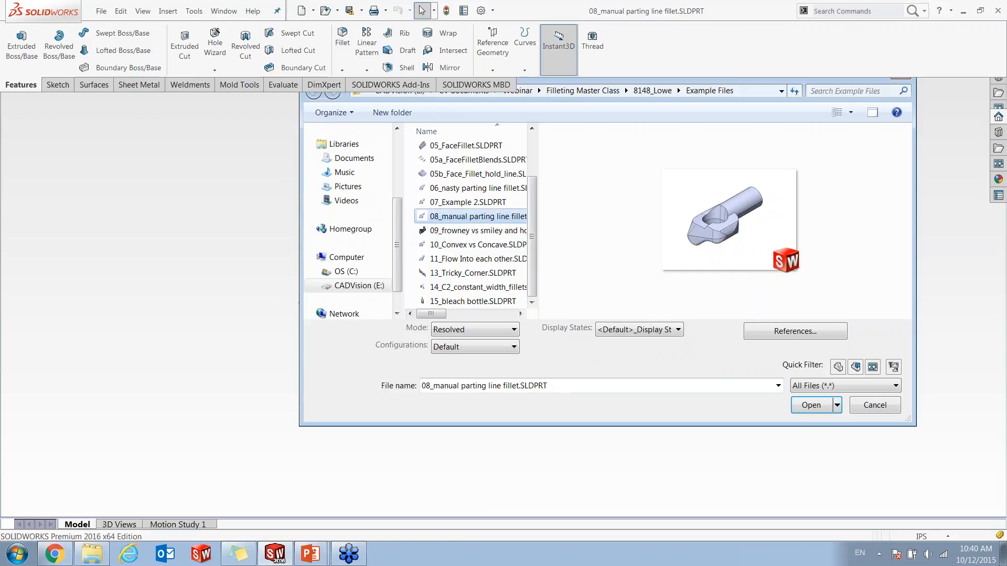
- Suppress Split Line11 together with its dependent features to remove the tapered blend from the front corner
scroll(745, 452, down, 3)
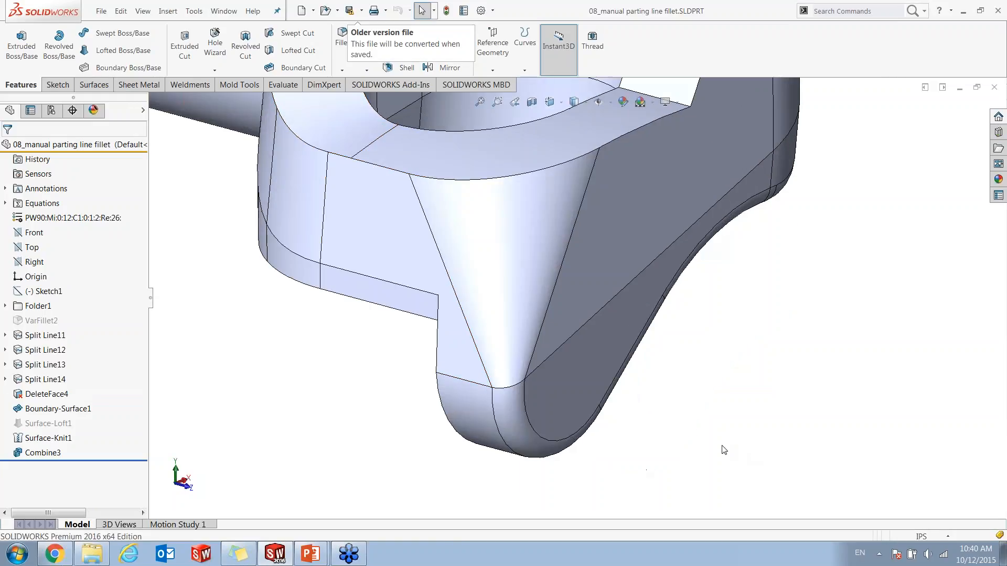
scroll(685, 449, up, 2)
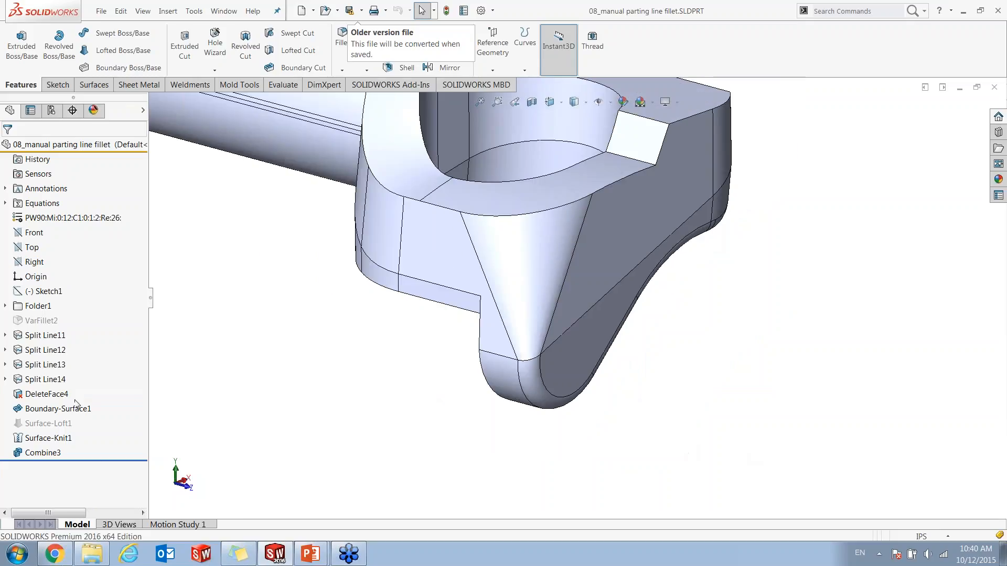
click(55, 336)
click(88, 316)
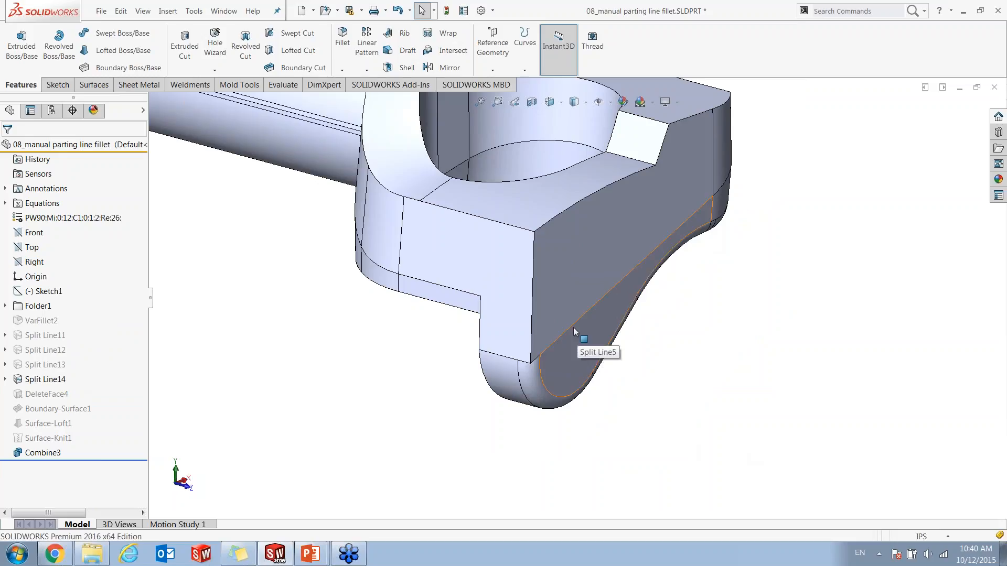
scroll(597, 177, up, 3)
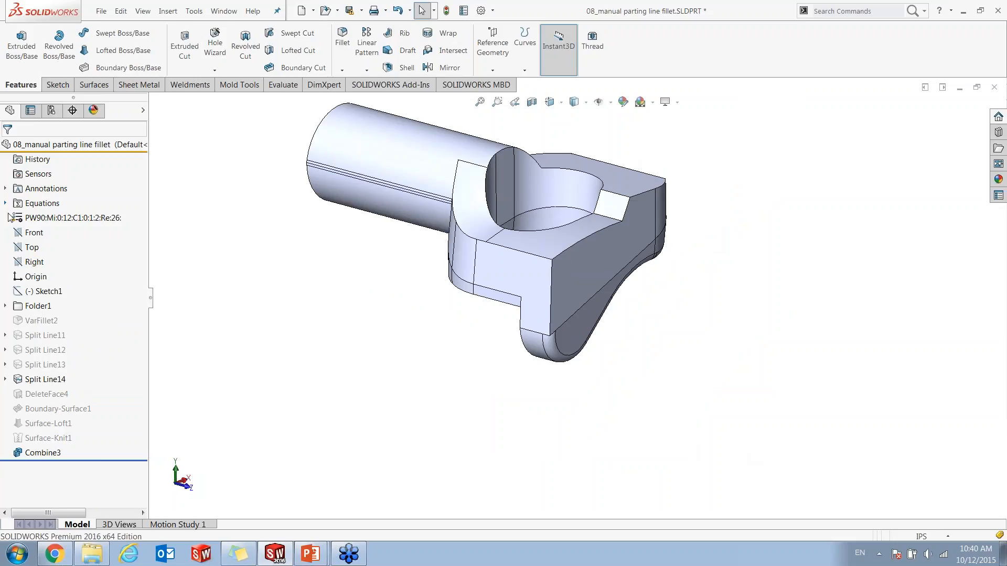
- Inspect the features grouped in Folder1, the Boss-Extrude1 shaft, the lower side face and the suppressed DeleteFace4
click(6, 305)
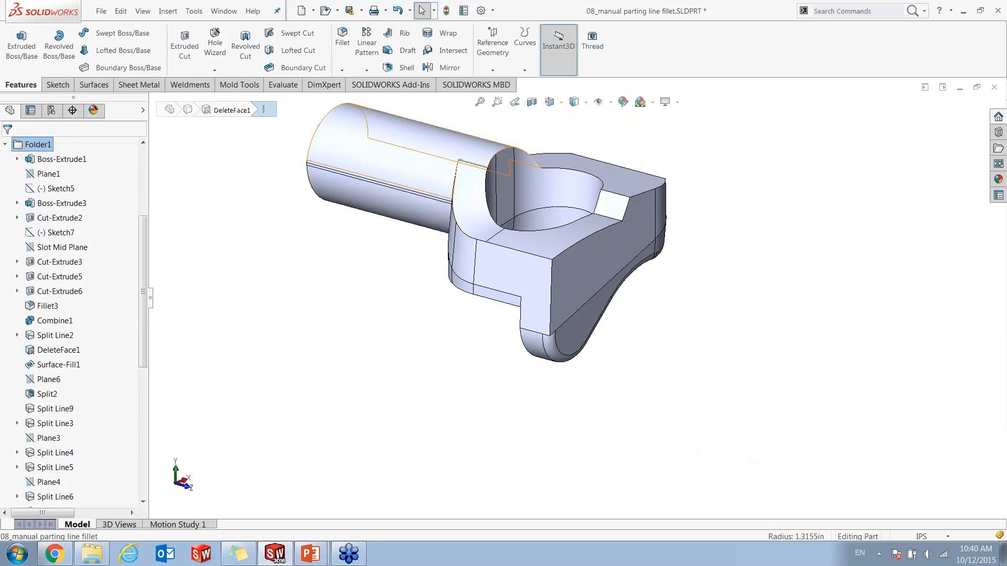
click(60, 159)
scroll(153, 231, up, 3)
click(73, 160)
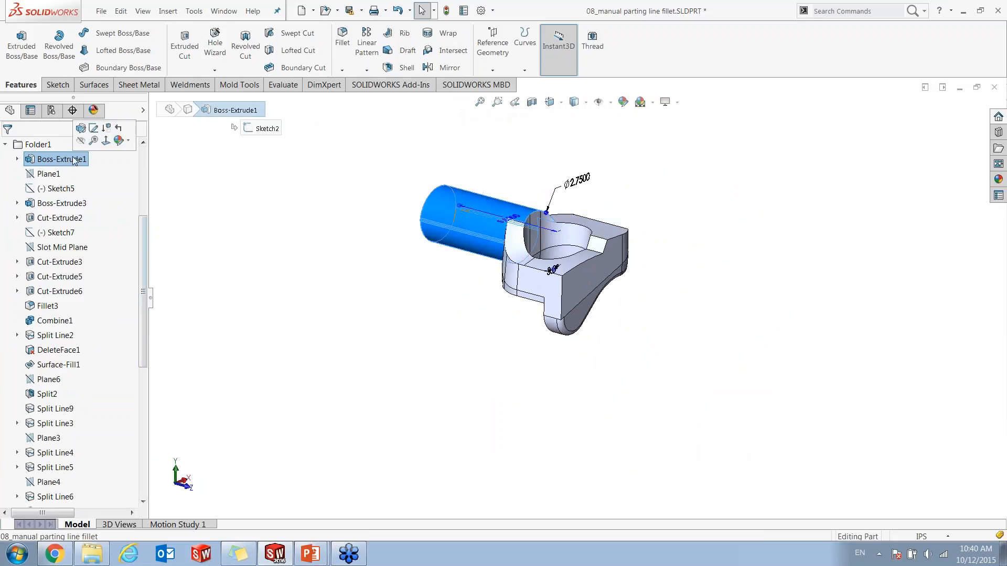
scroll(703, 356, down, 3)
click(522, 294)
scroll(79, 226, up, 4)
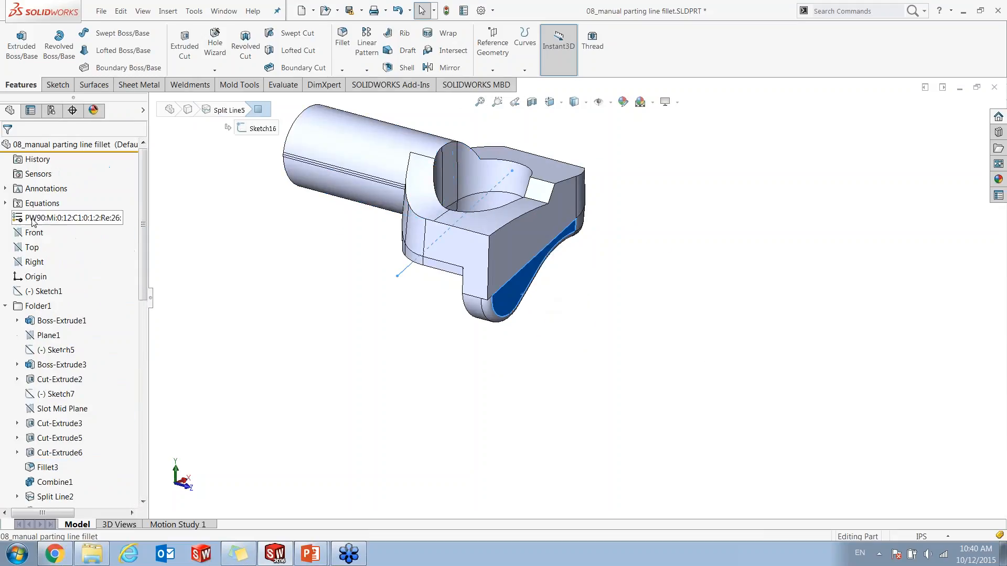
click(6, 307)
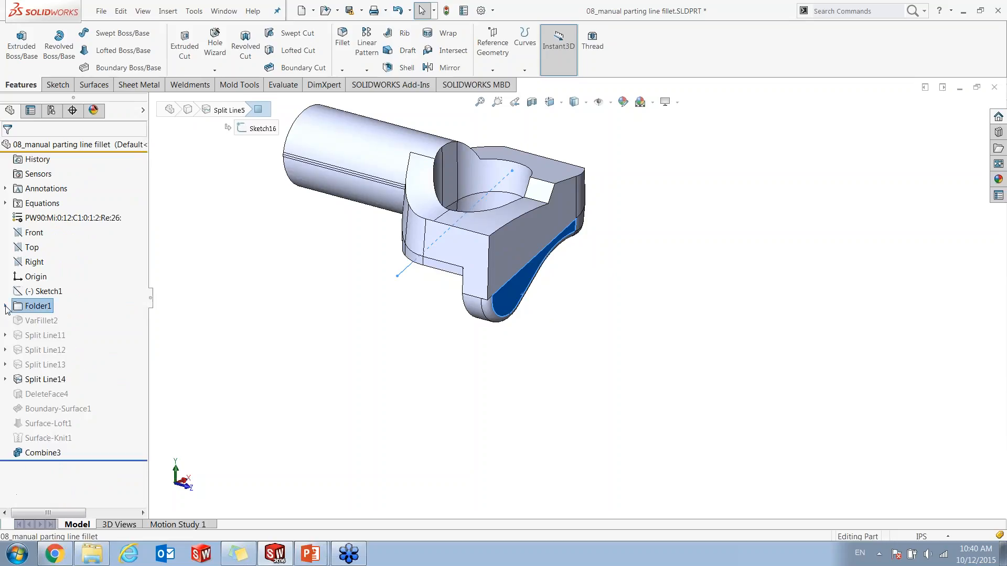
click(58, 396)
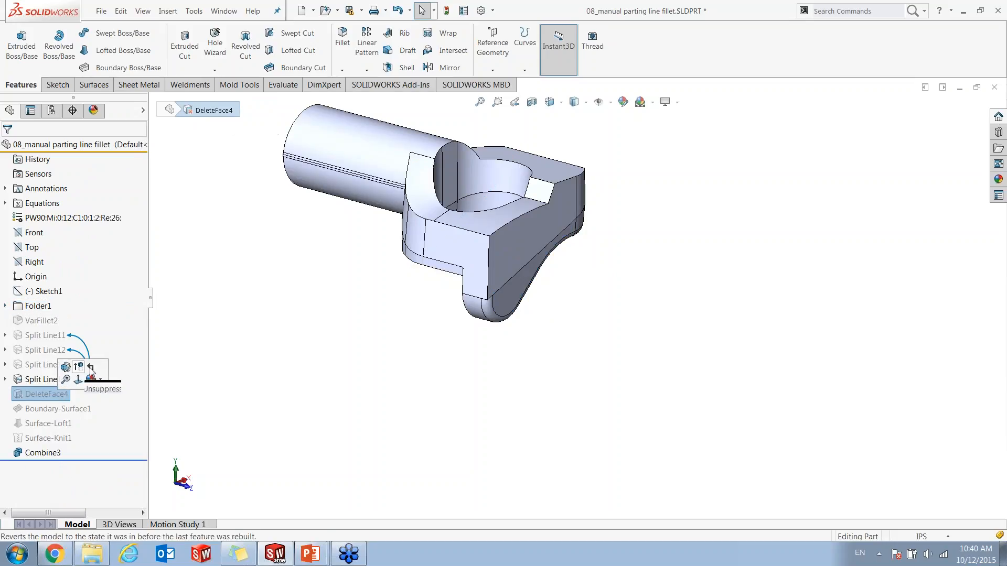
click(214, 394)
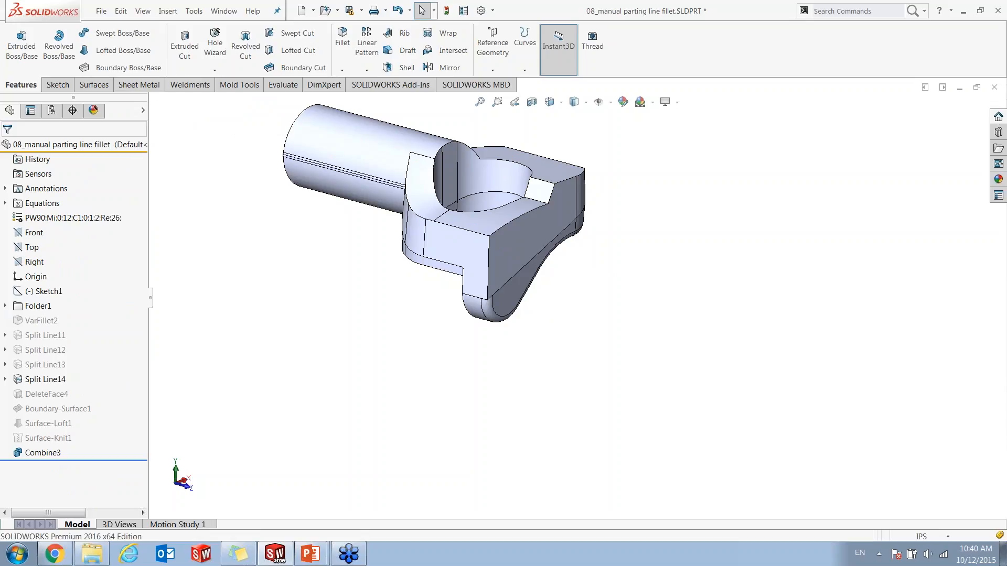
- Restore the suppressed blend features, roll the model back to before Split Line11, and expand the list of solid bodies
click(54, 340)
click(99, 322)
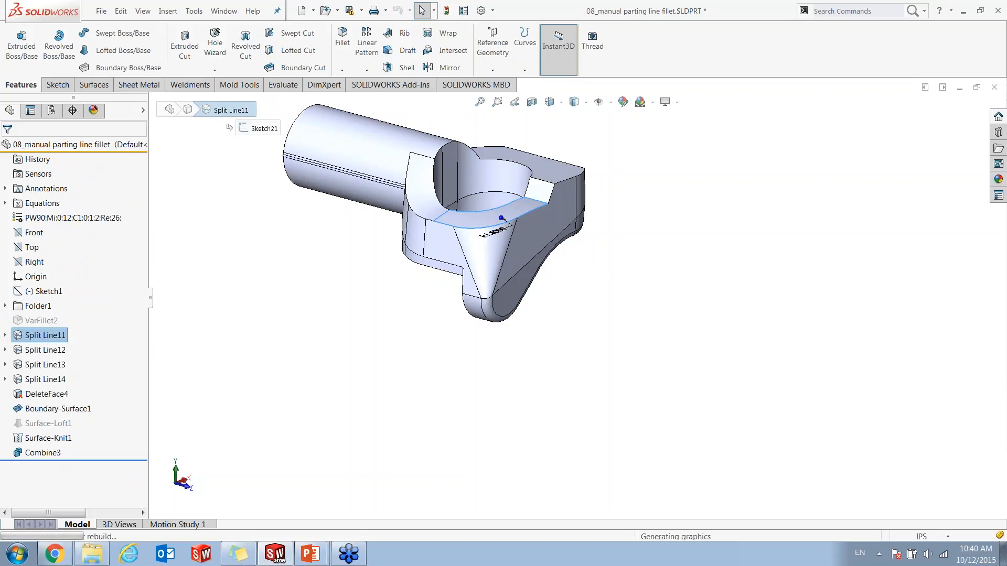
double_click(68, 207)
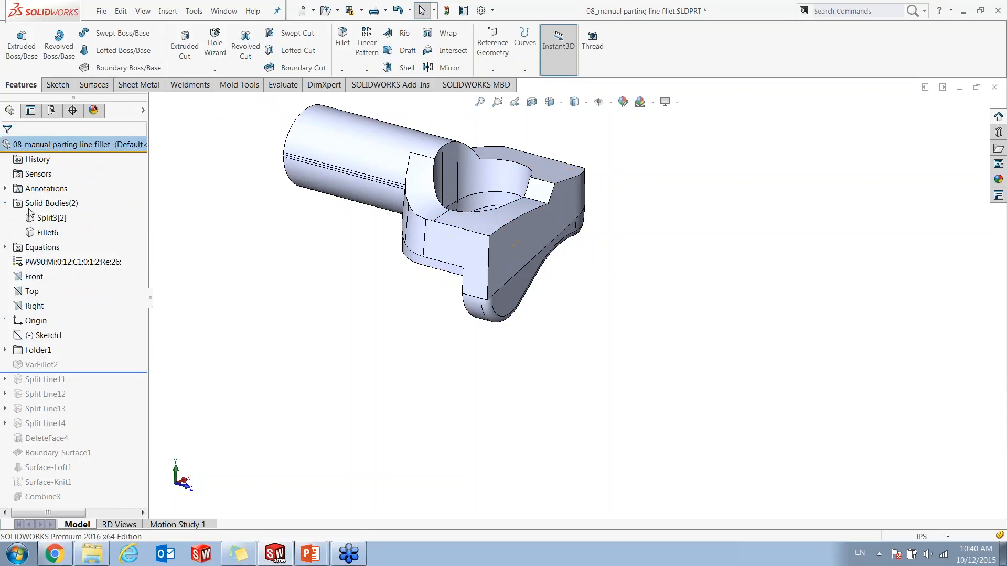
- Highlight the upper Split3[2] body and the lower Fillet6 body in turn to compare where they divide the part
click(51, 217)
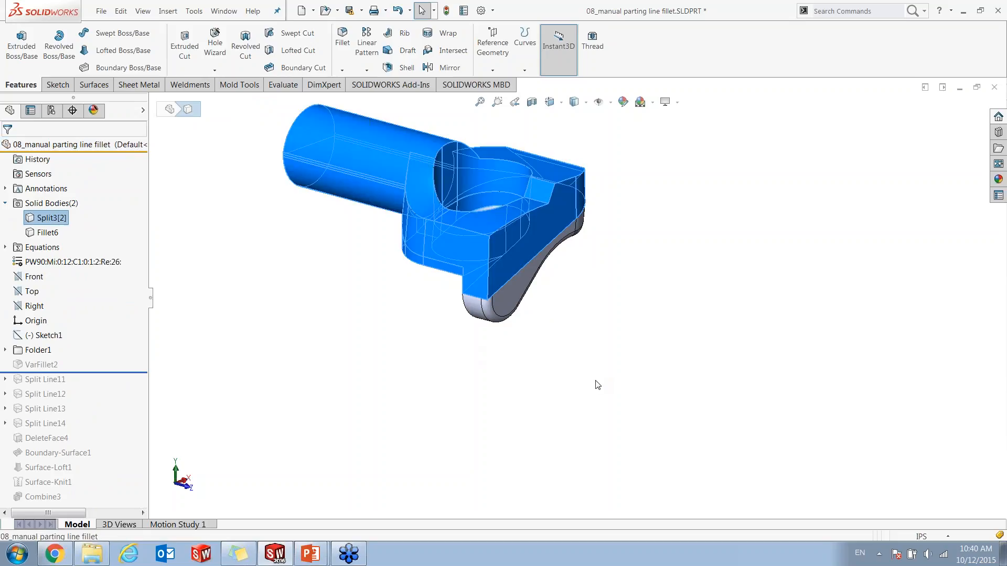
middle_drag(548, 295, 38, 296)
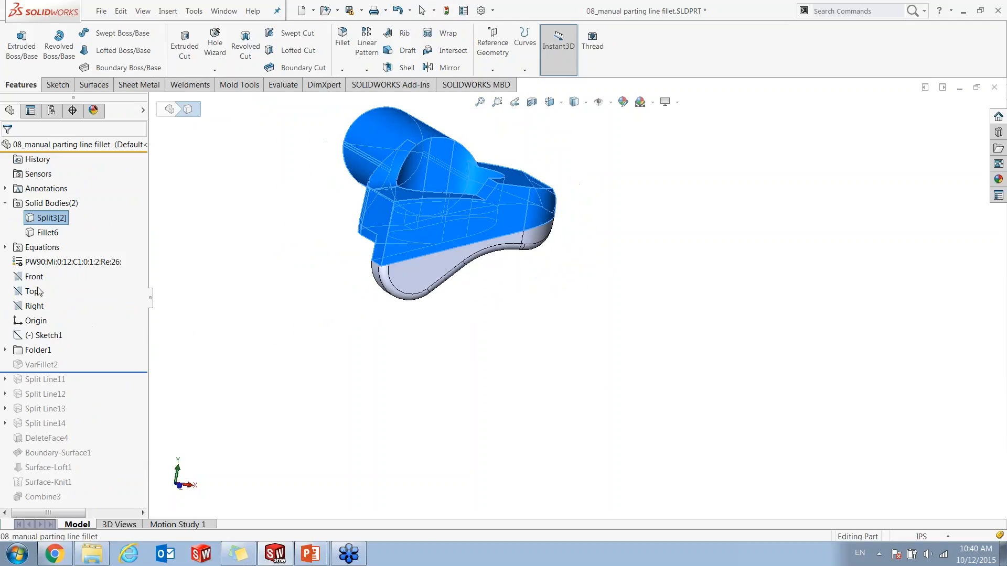
click(41, 236)
middle_drag(590, 347, 606, 324)
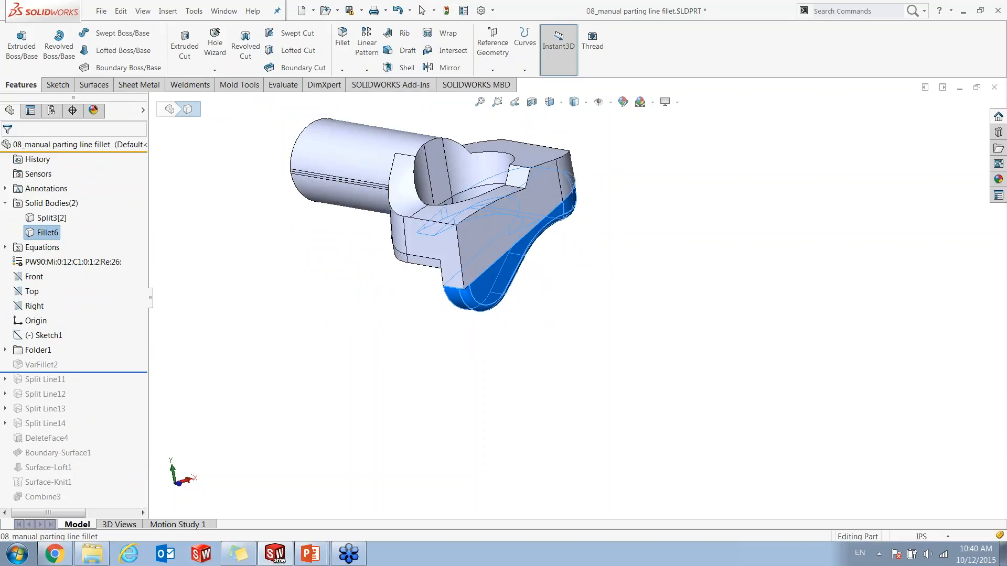
scroll(556, 251, down, 3)
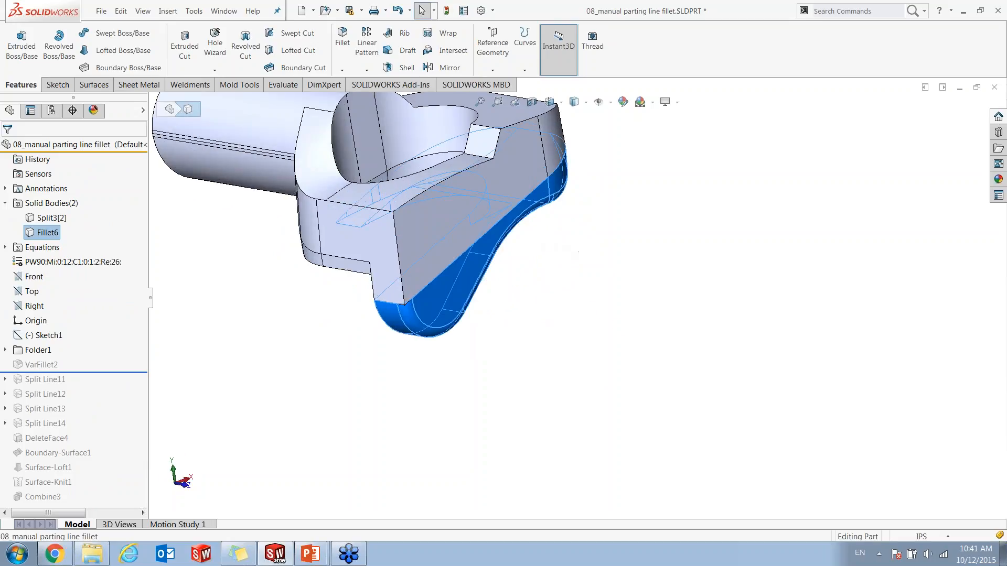
click(55, 218)
click(589, 206)
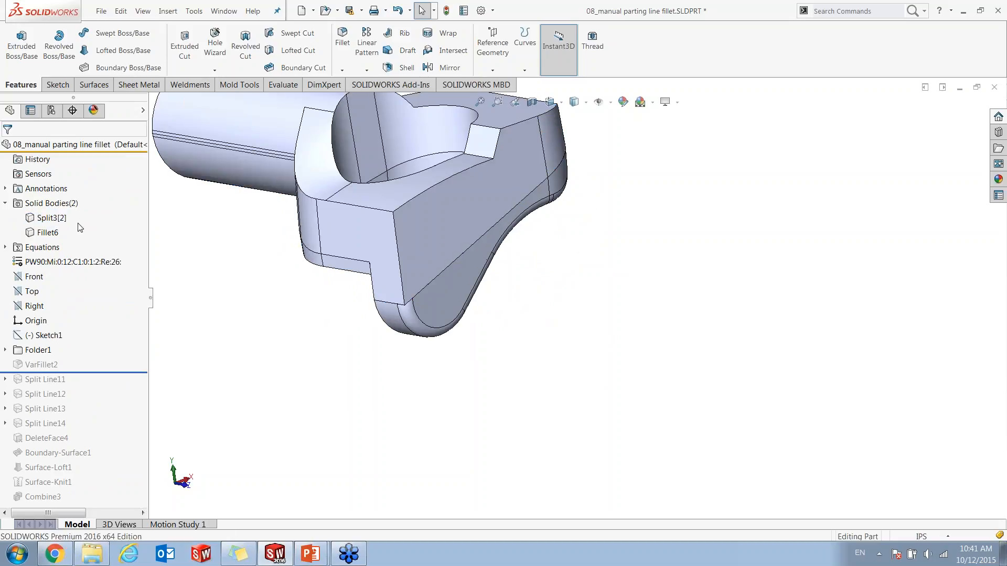
click(52, 218)
click(46, 232)
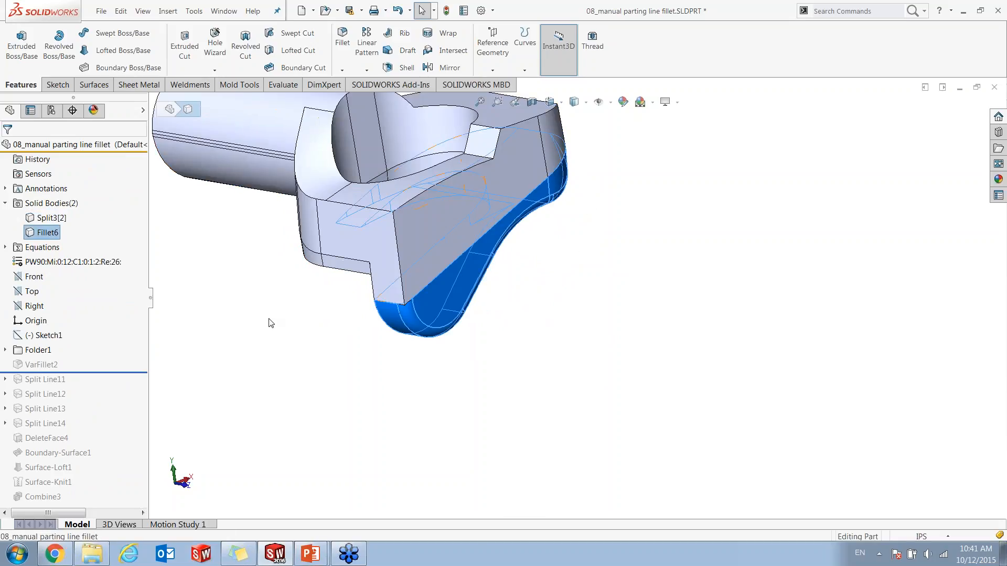
click(507, 358)
right_drag(508, 358, 664, 345)
middle_drag(664, 345, 729, 342)
middle_drag(508, 352, 624, 345)
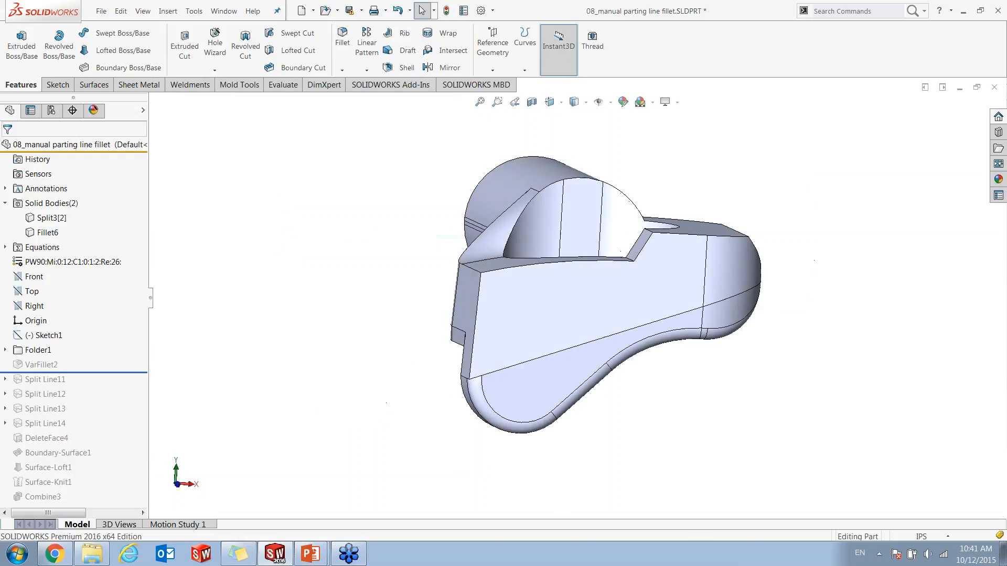
- Trace the parting line edges between the two bodies along the long side wall, rounded end, front corner and inner wall
click(603, 338)
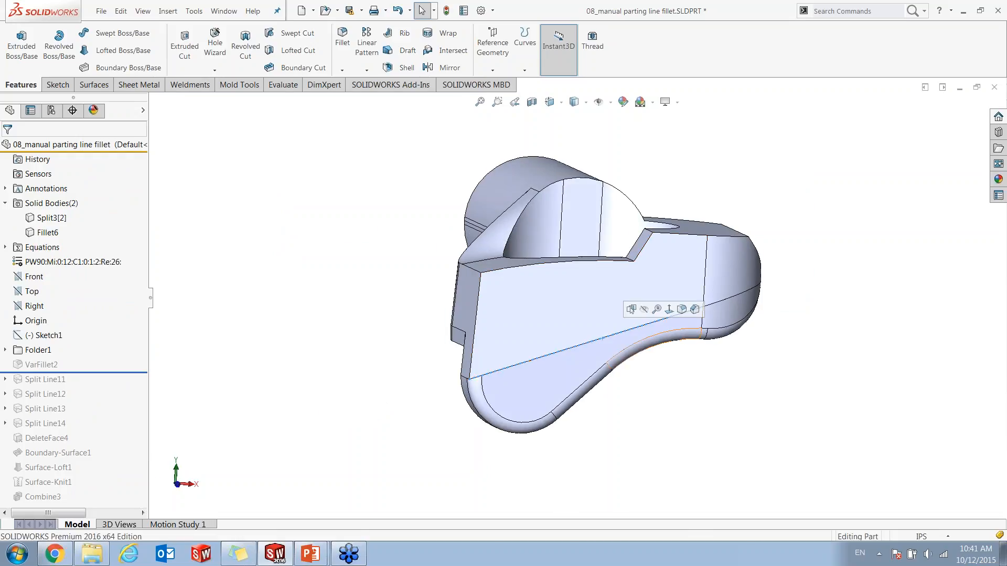
click(729, 298)
middle_drag(697, 361, 810, 386)
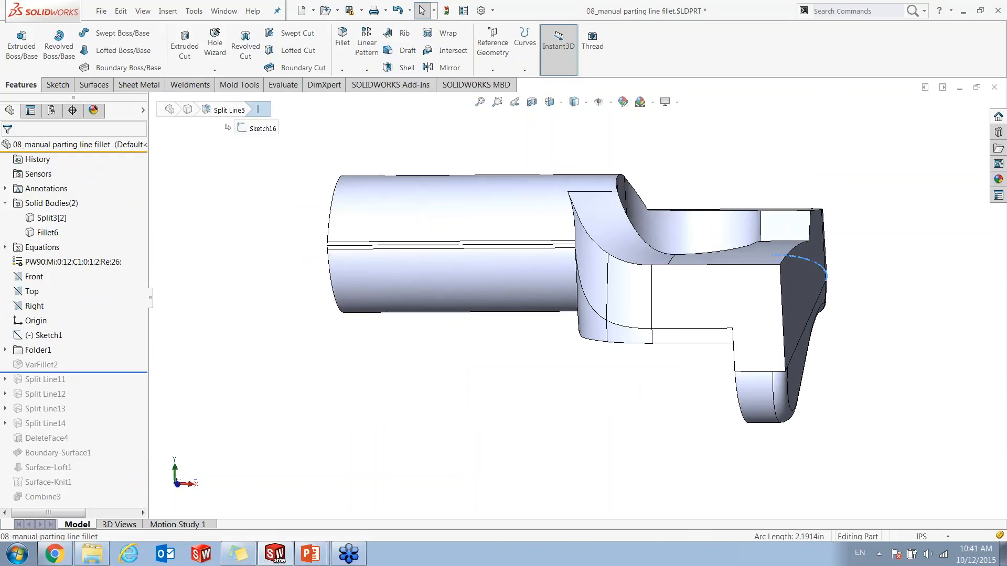
scroll(812, 387, down, 3)
click(755, 350)
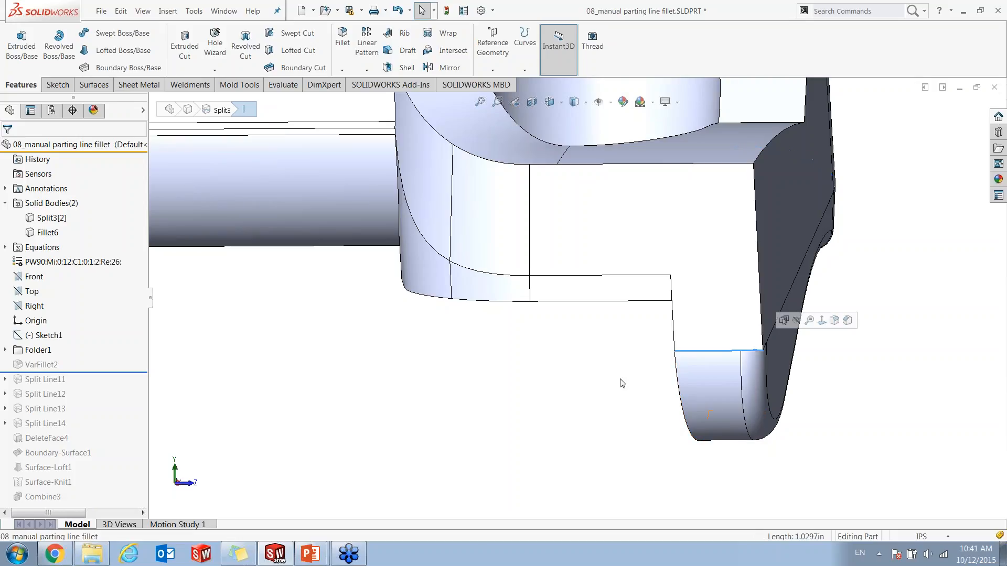
middle_drag(620, 383, 695, 330)
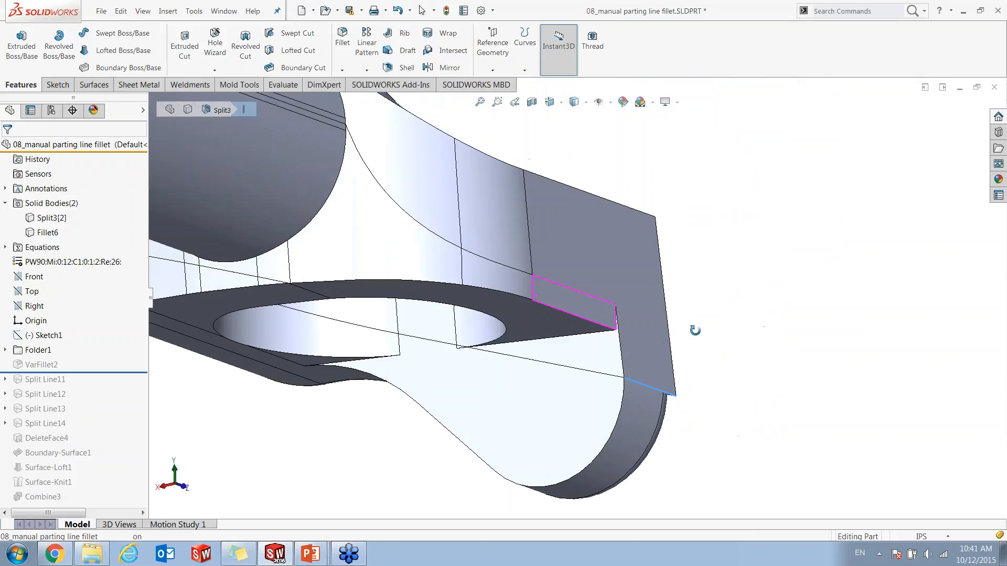
click(588, 370)
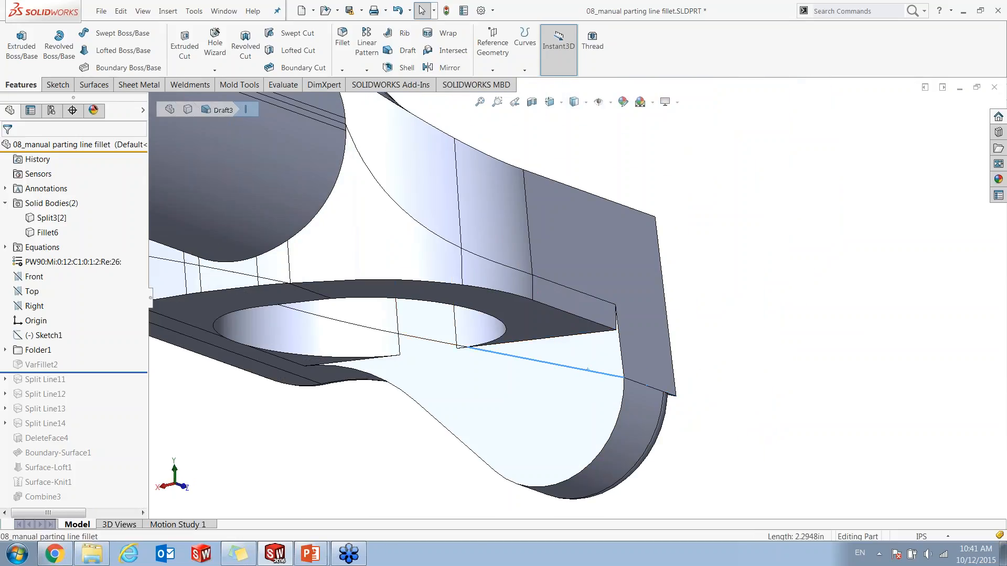
middle_drag(716, 380, 554, 408)
scroll(369, 407, down, 2)
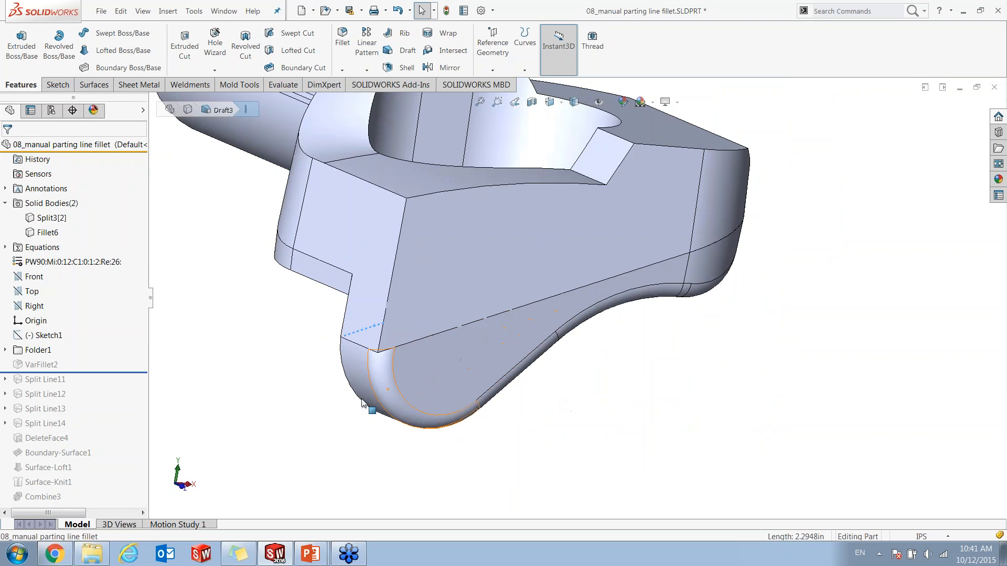
- Examine the rounded Fillet6 face on the lower nose where it meets the sharp vertical corner at the parting line
middle_click(369, 407)
middle_drag(369, 407, 393, 373)
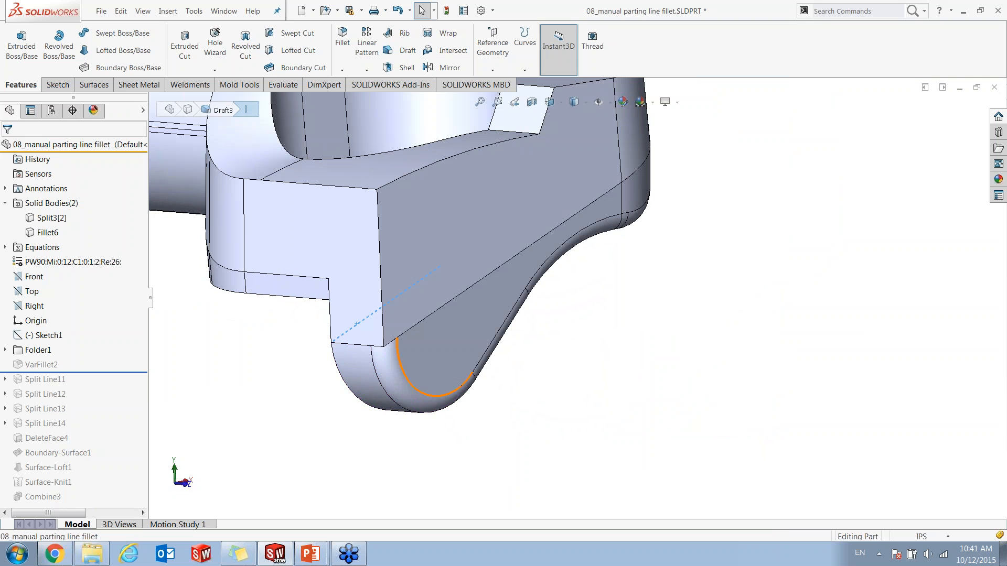
click(392, 370)
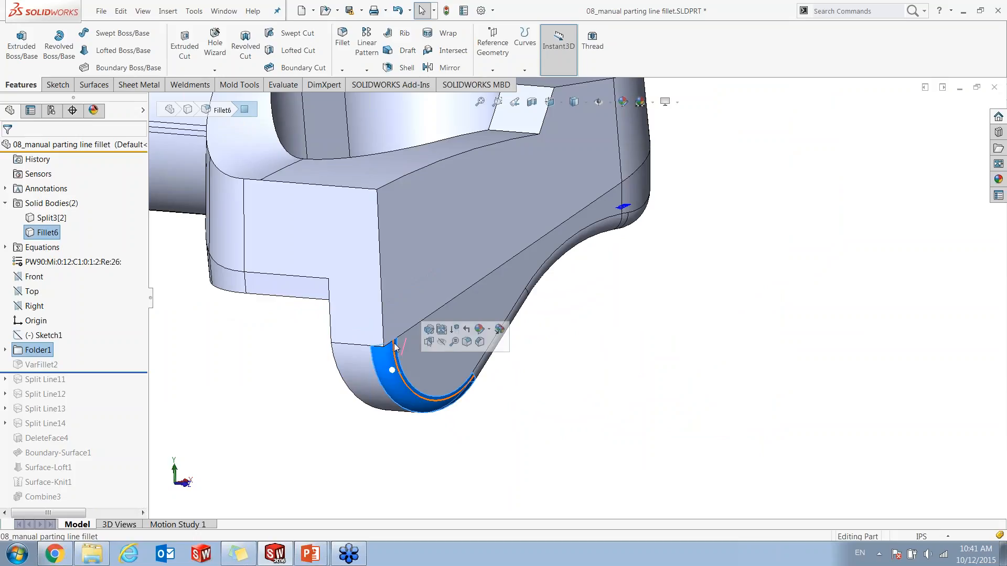
scroll(395, 347, down, 3)
scroll(455, 414, up, 3)
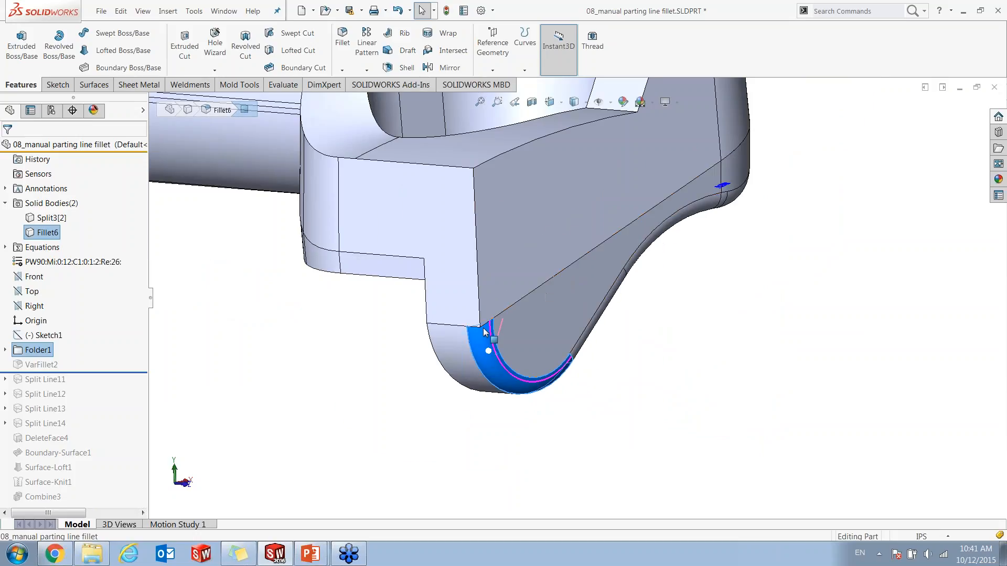
- Examine the rounded nose face directly below the tapered corner blend on the completed model
scroll(483, 330, down, 1)
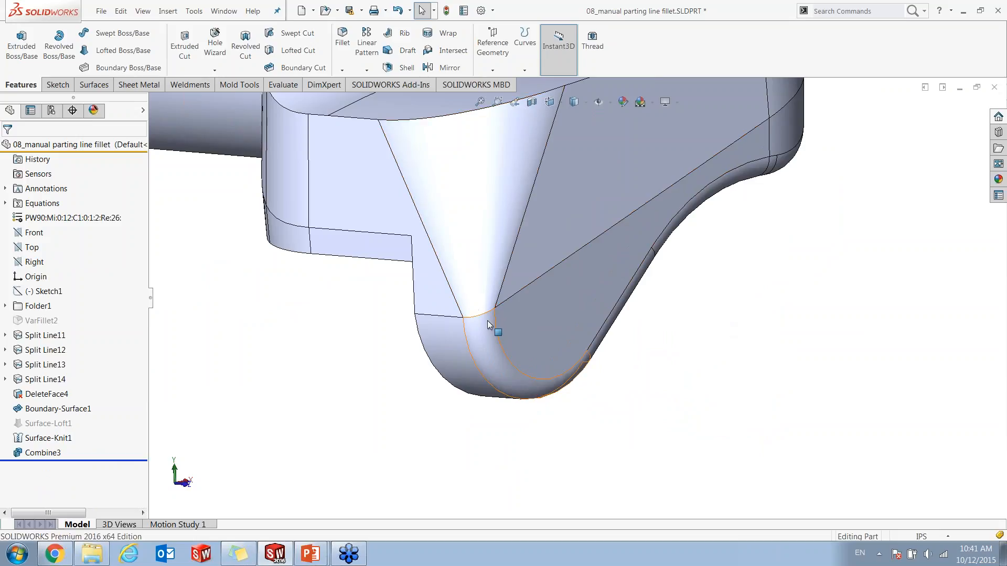
click(486, 337)
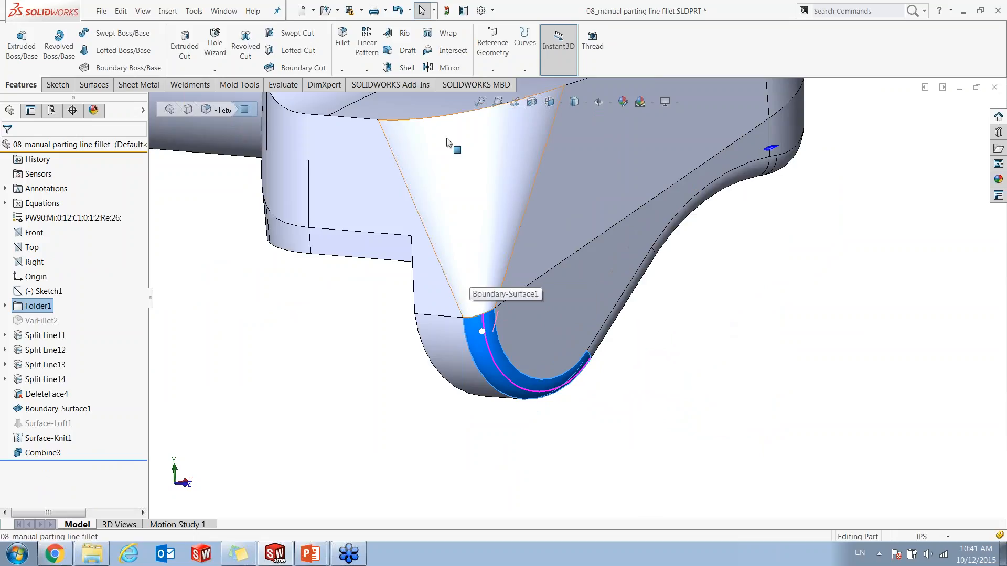
key(Escape)
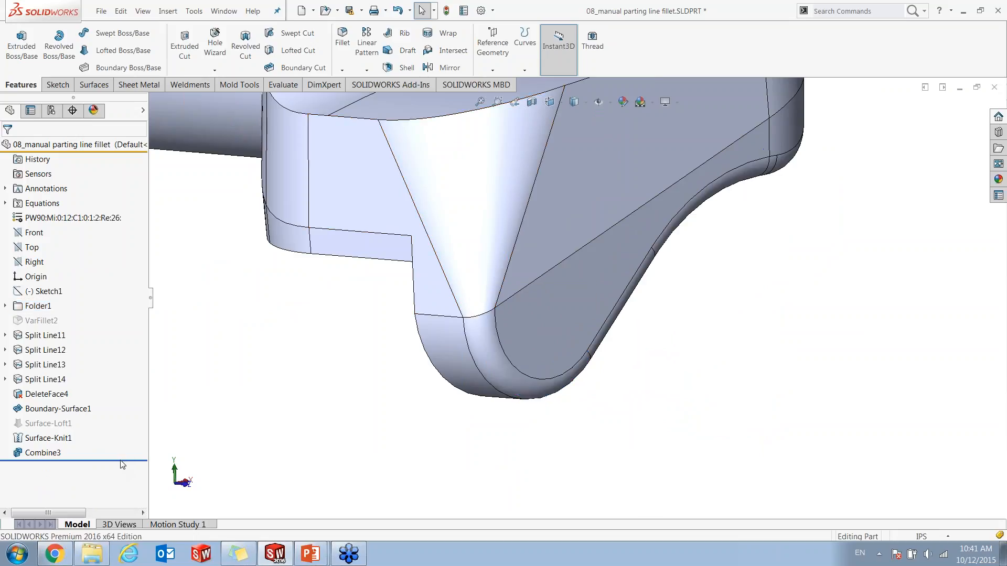
- Roll back above Split Line11 and add a variable radius fillet on the sharp vertical corner edge, 0.25 in at the lower end and 1.5 in at the upper
drag(121, 462, 126, 414)
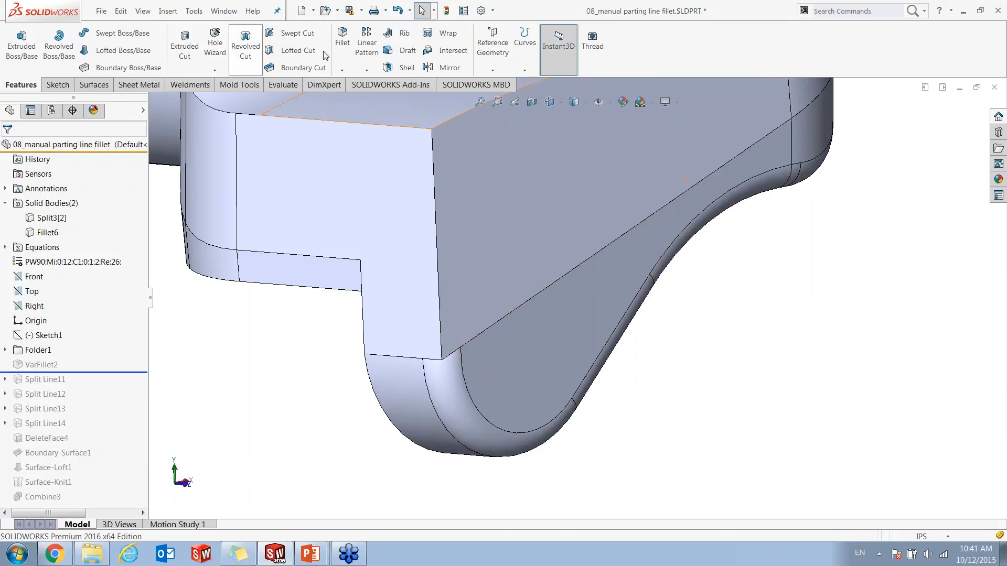
click(342, 36)
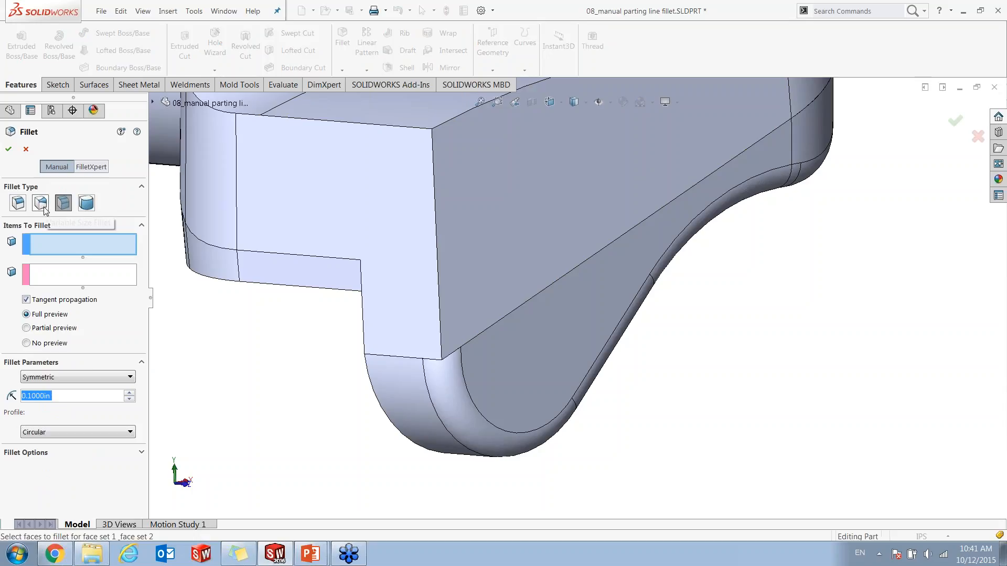
click(40, 203)
click(437, 251)
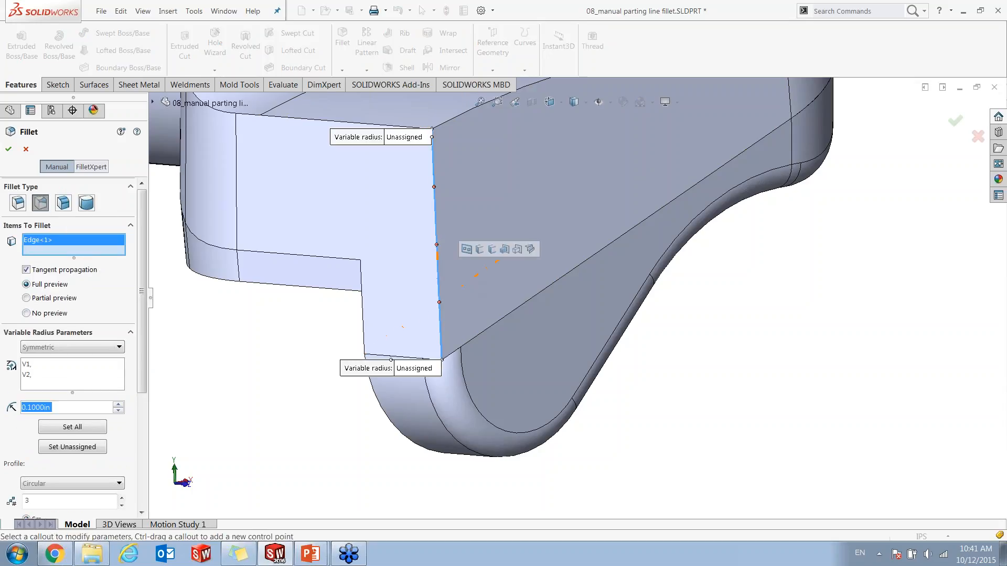
click(414, 369)
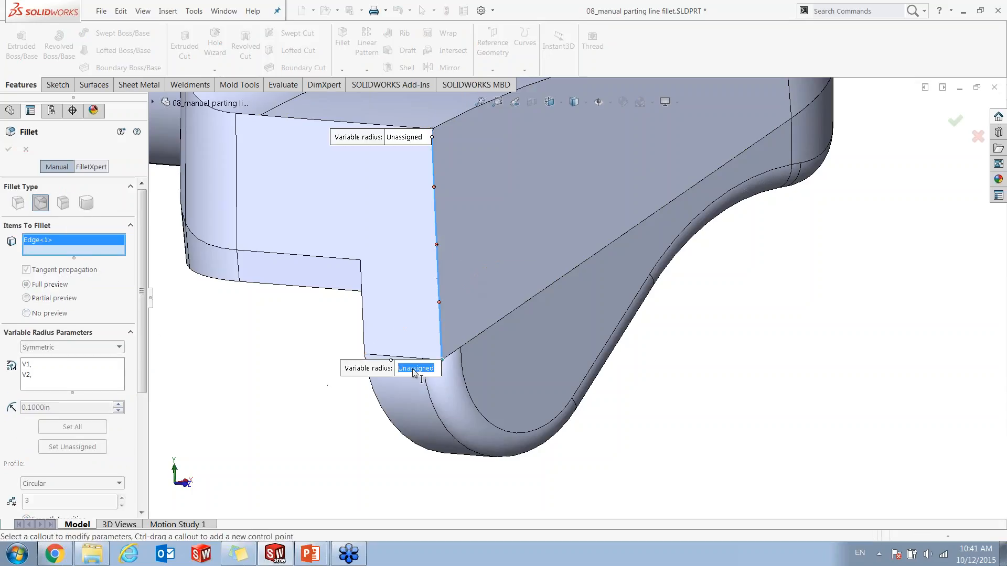
text(0.25)
key(Return)
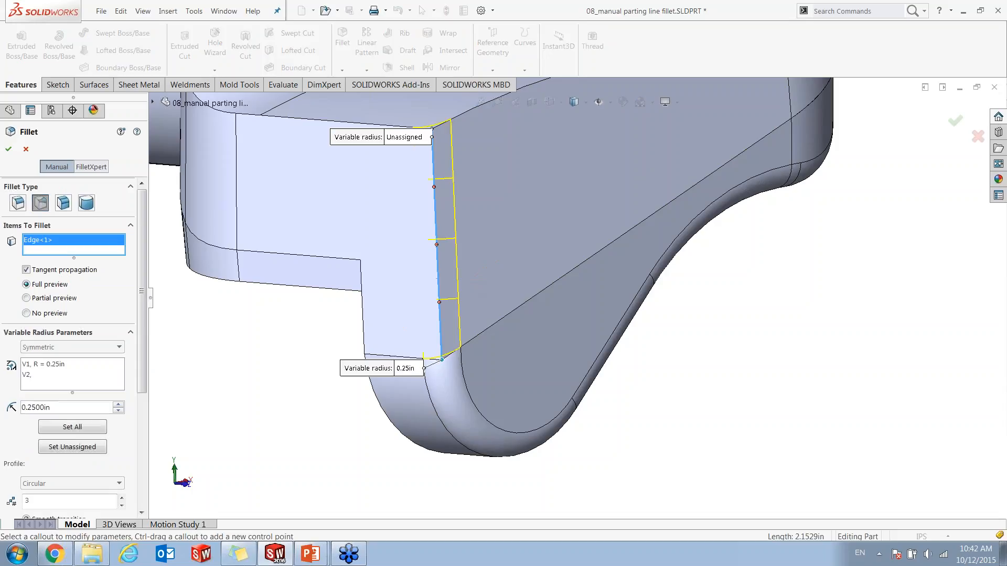
click(401, 137)
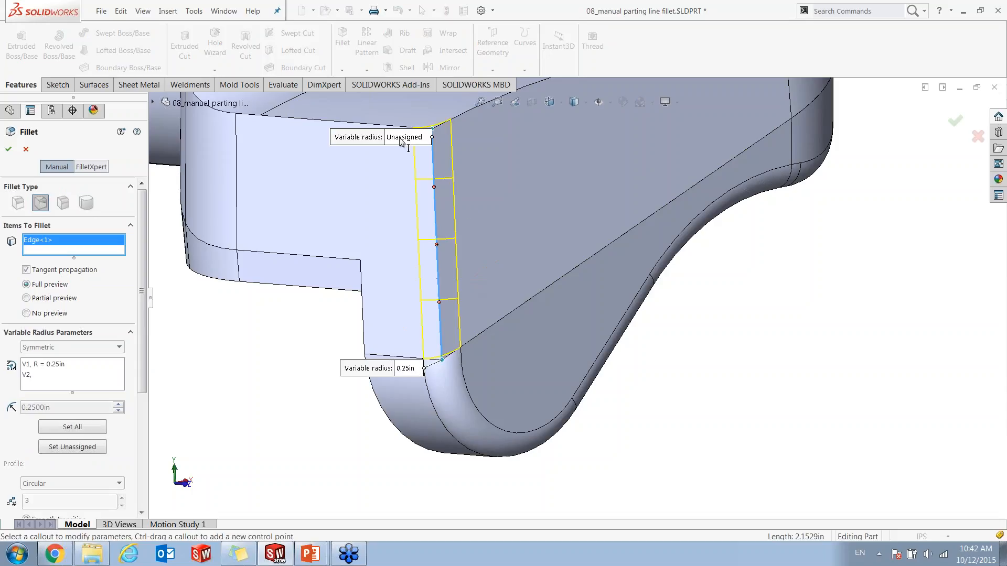
text(1.5)
key(Return)
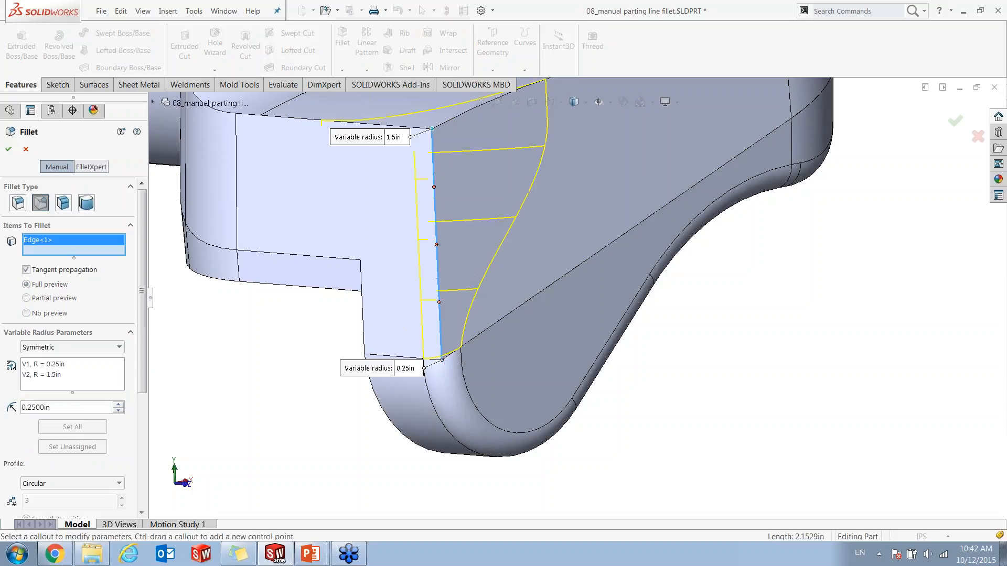
click(8, 150)
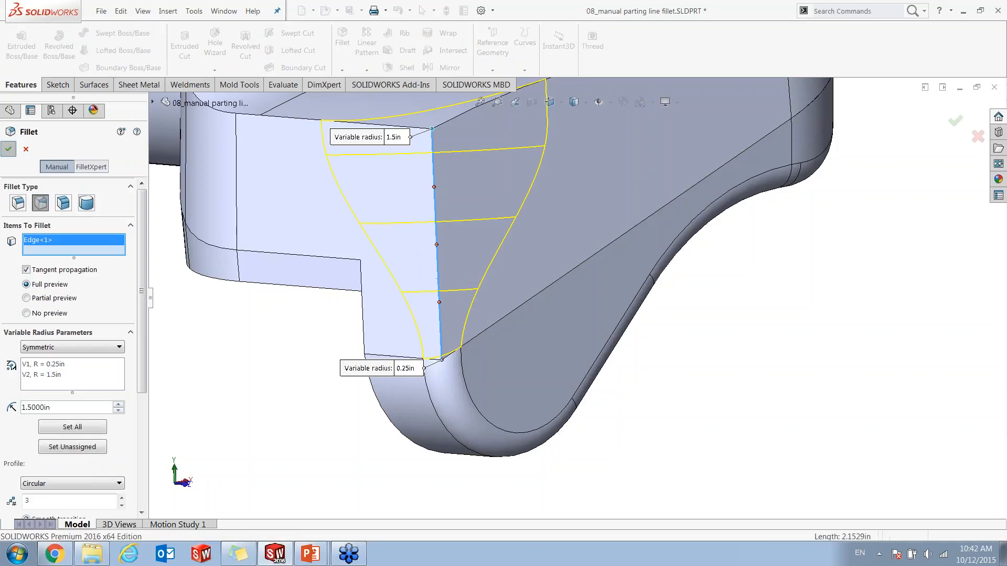
- Examine closely, from several angles, the parting line joint where the variable radius fillet meets the rounded nose
scroll(541, 347, down, 3)
middle_drag(540, 391, 523, 385)
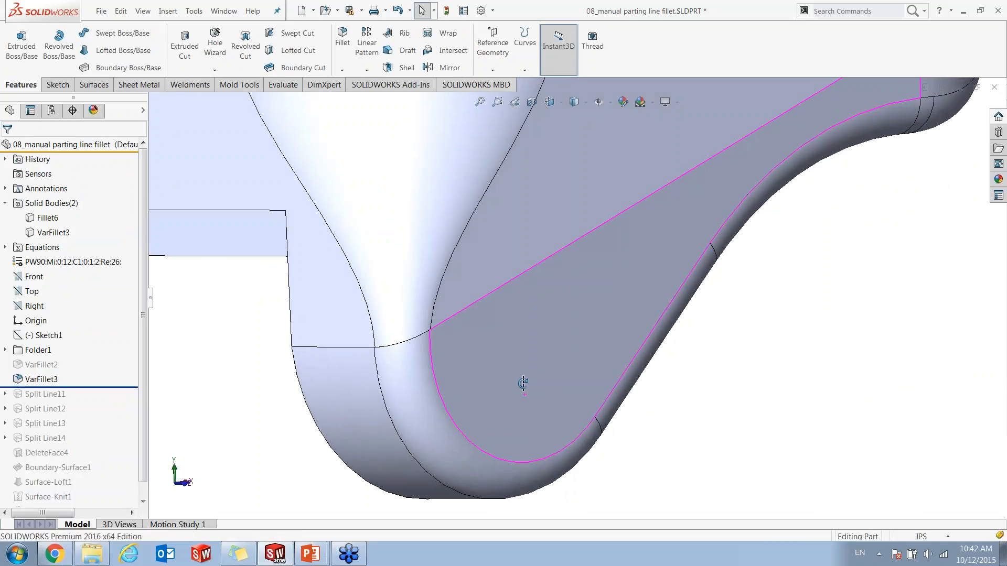
scroll(426, 346, down, 5)
mouse_move(419, 333)
middle_down()
mouse_move(440, 332)
mouse_move(448, 364)
mouse_move(403, 326)
middle_up()
scroll(401, 319, down, 5)
click(406, 283)
middle_drag(407, 272, 369, 9)
scroll(461, 255, down, 1)
click(493, 245)
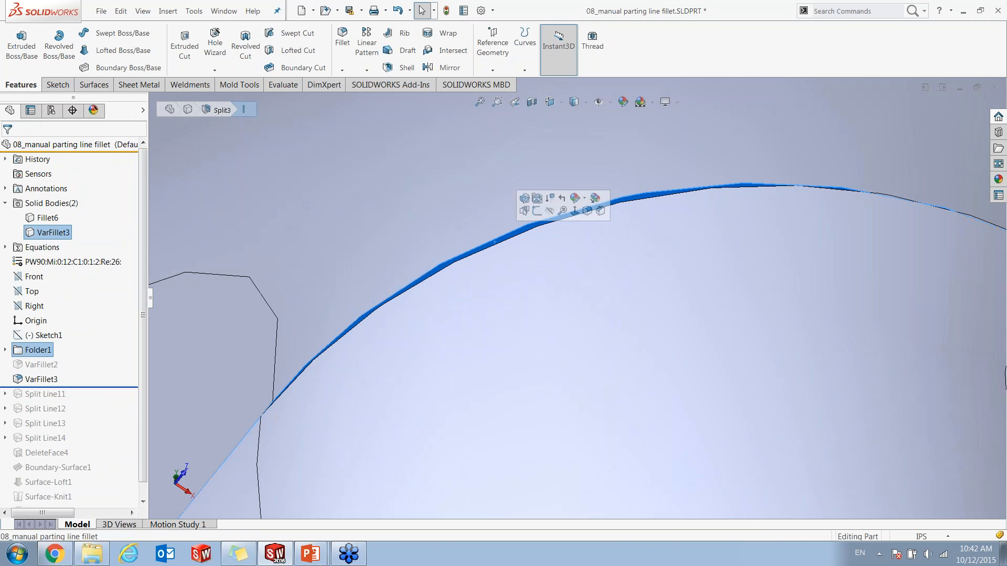
scroll(502, 259, up, 4)
middle_drag(502, 259, 581, 256)
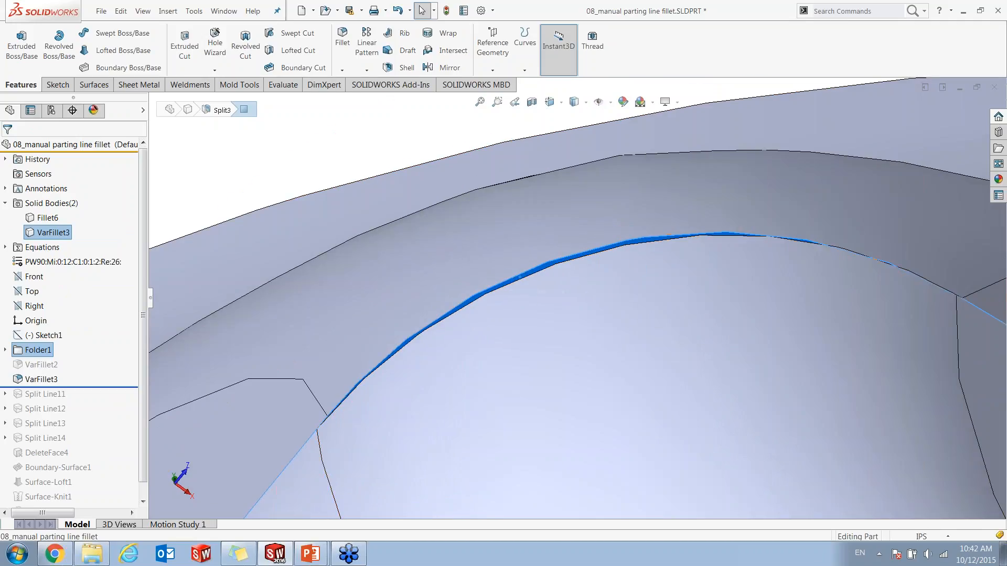
scroll(604, 296, up, 3)
middle_drag(604, 295, 571, 281)
scroll(602, 360, up, 5)
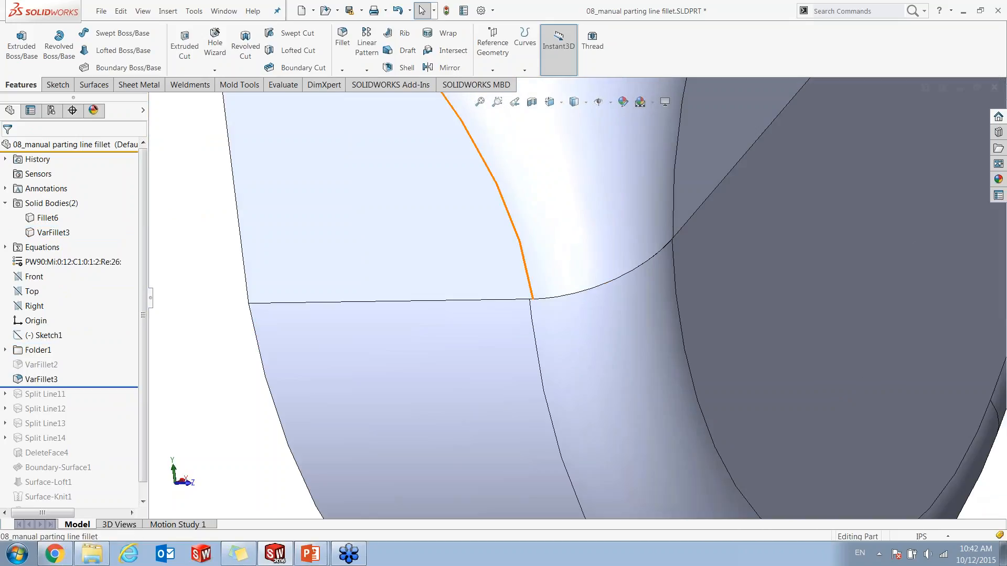
- Compare the fillet's boundary edges above and below the parting line at both ends of the joint
click(527, 270)
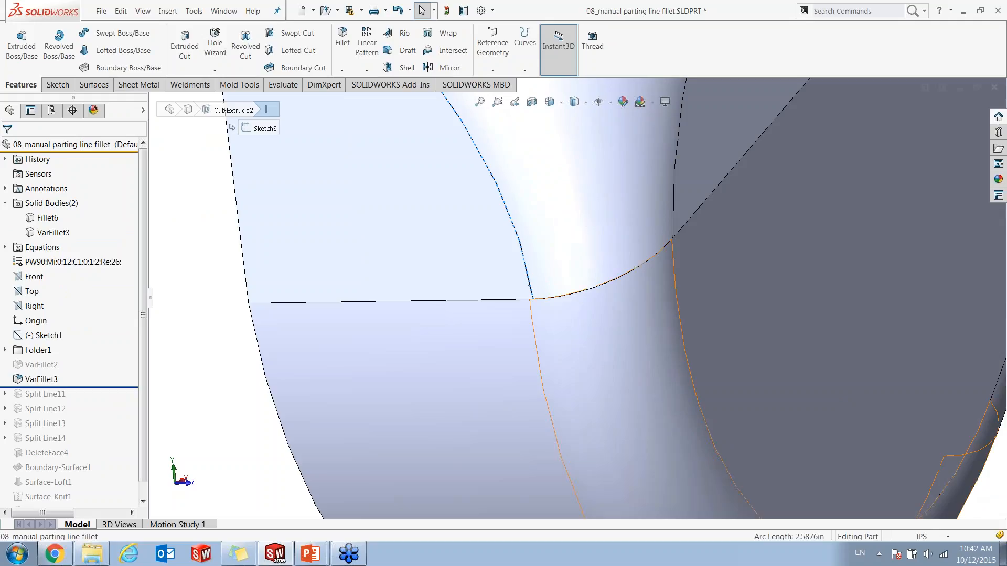
click(535, 351)
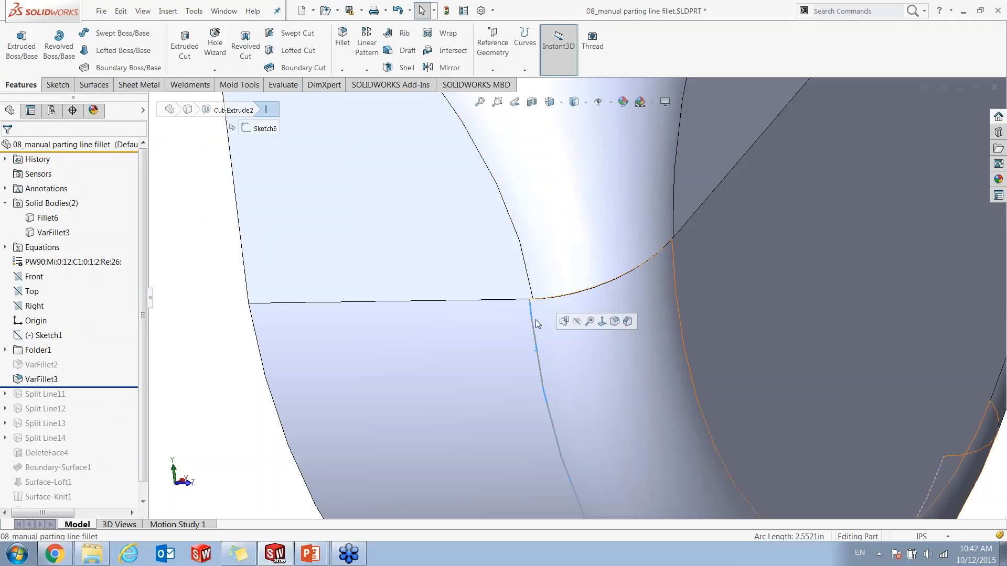
click(529, 278)
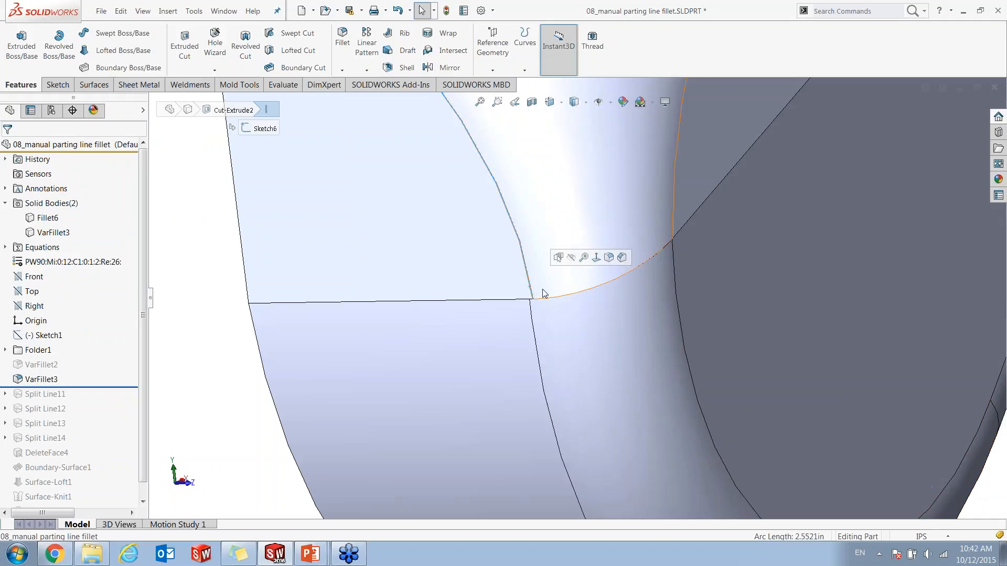
middle_drag(530, 315, 649, 265)
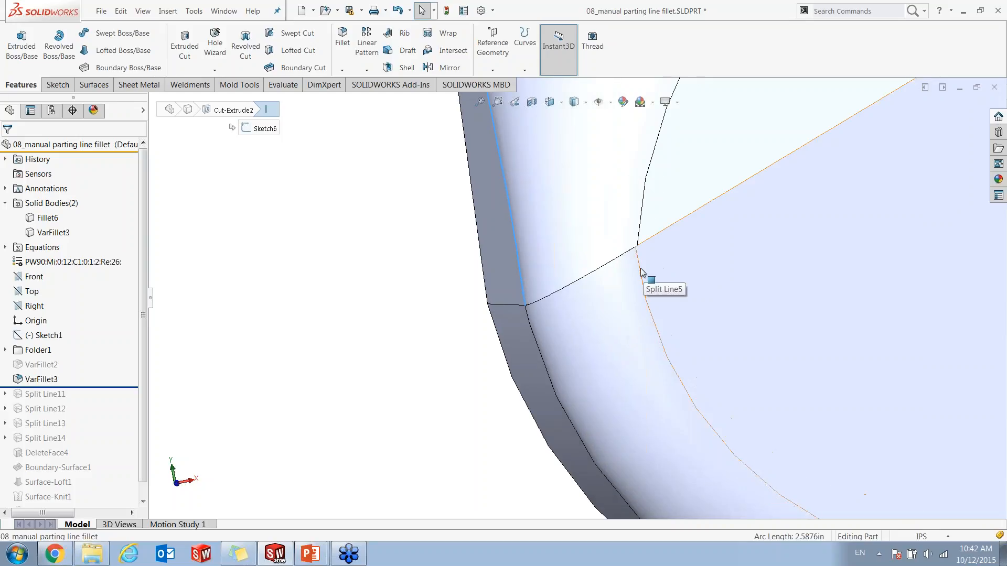
click(645, 278)
click(641, 239)
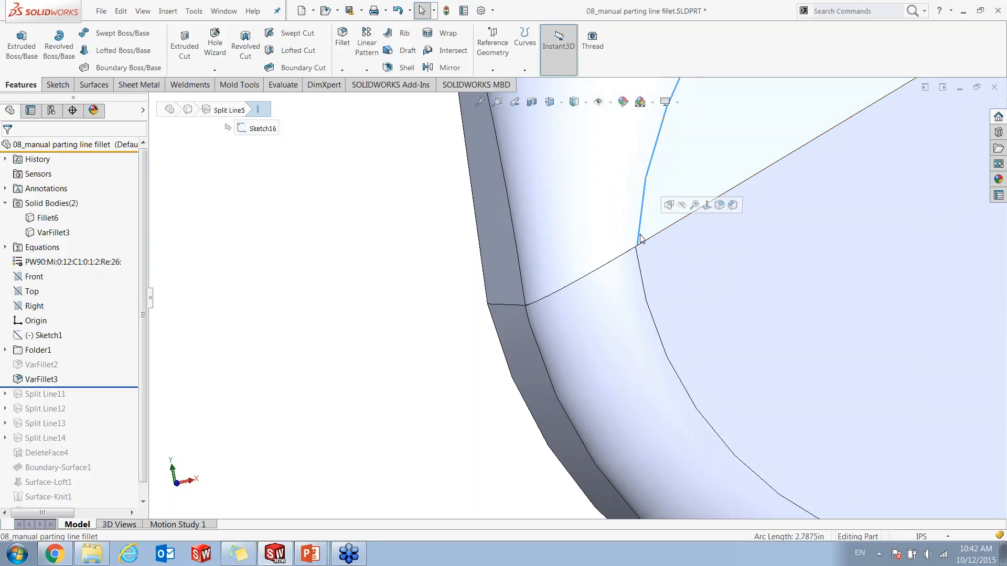
click(637, 264)
scroll(473, 345, up, 8)
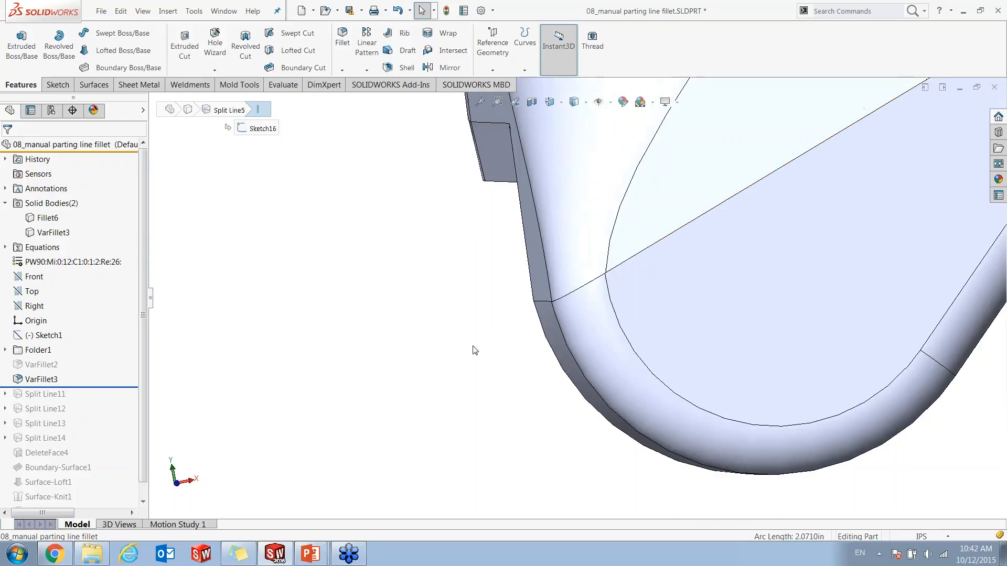
- Delete the trial variable radius fillet from the vertical corner
click(525, 347)
middle_drag(526, 351, 632, 247)
scroll(632, 247, up, 2)
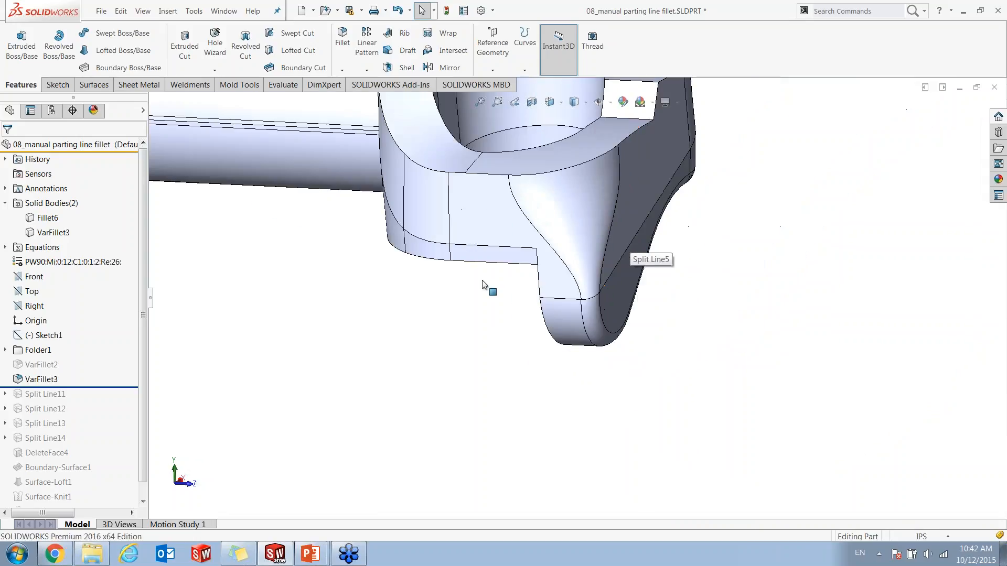
click(42, 379)
key(Delete)
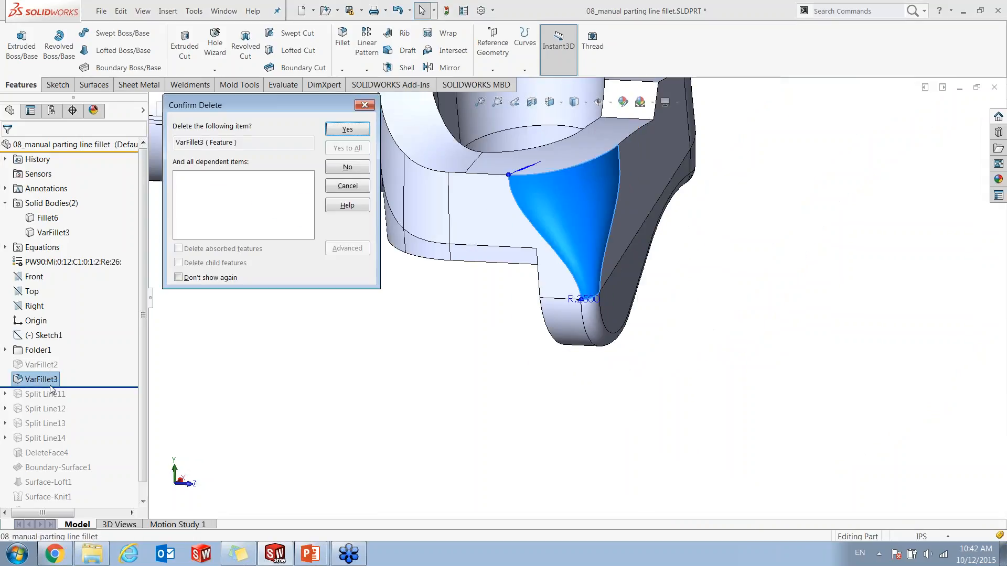
key(Return)
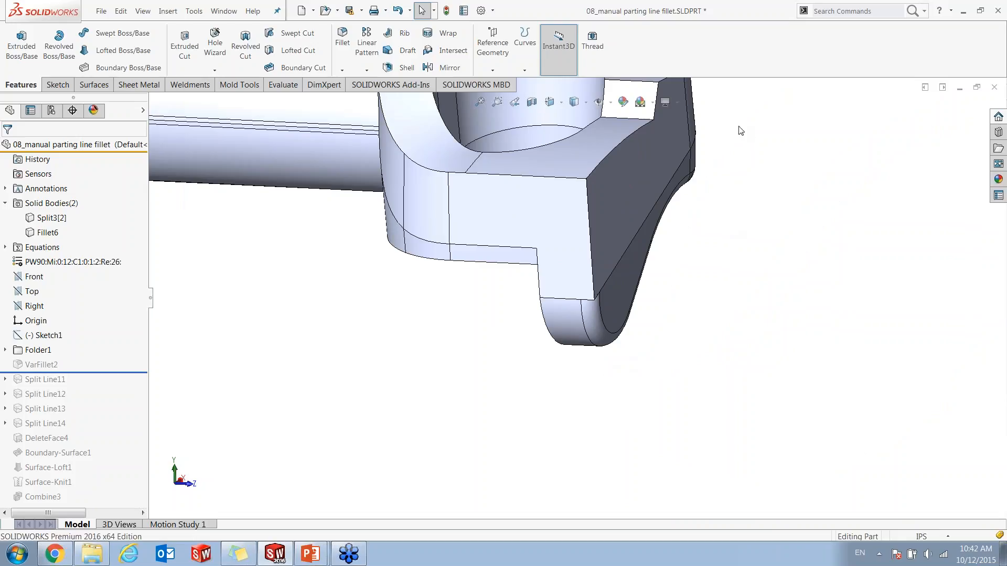
- Roll the feature history forward to include Split Line11
scroll(740, 131, down, 1)
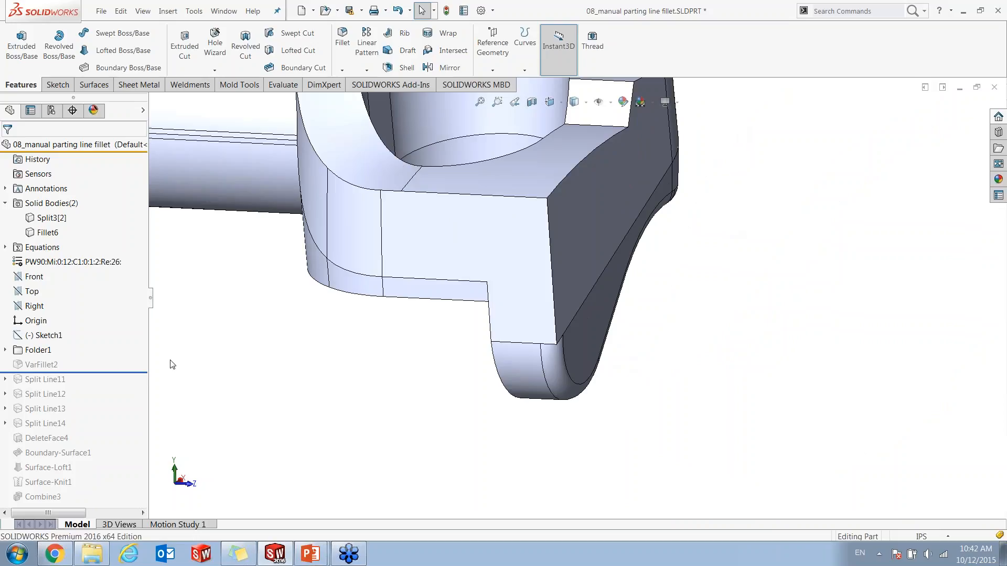
drag(121, 373, 123, 386)
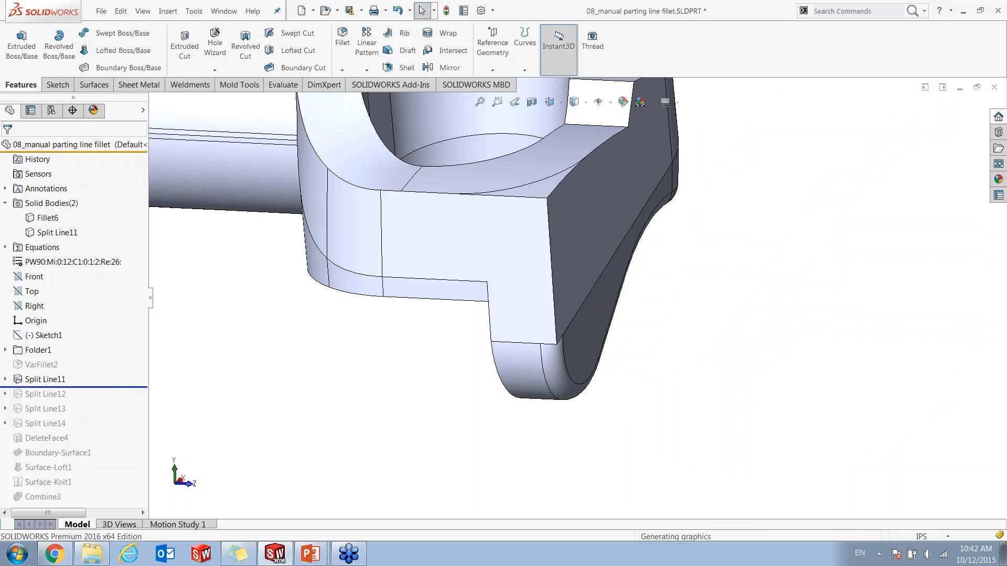
click(42, 379)
click(248, 368)
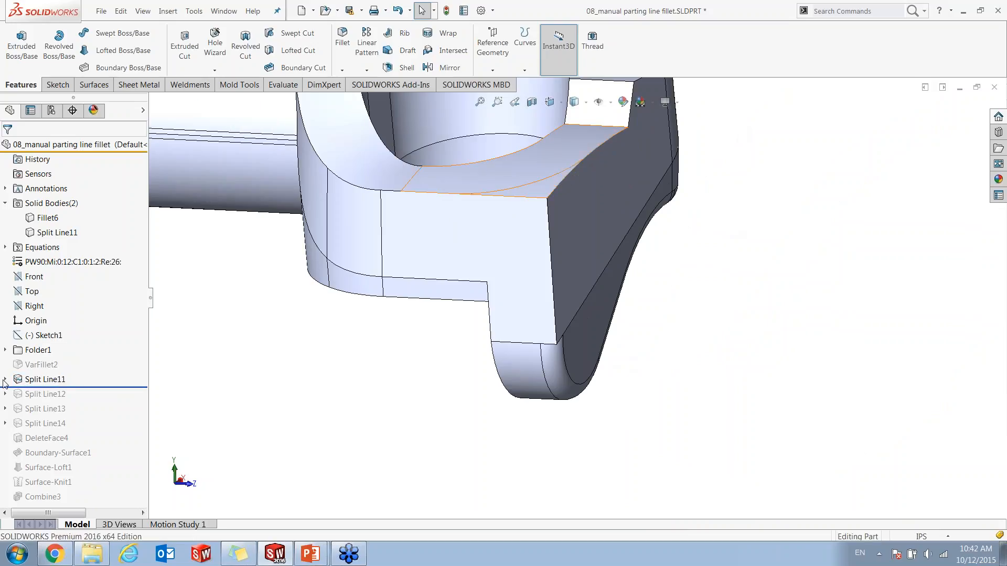
- Expand Split Line11 and inspect the 1.5 in radius arc of Sketch21 in the Top view
click(5, 380)
click(47, 394)
middle_drag(588, 341, 609, 384)
key(ctrl+5)
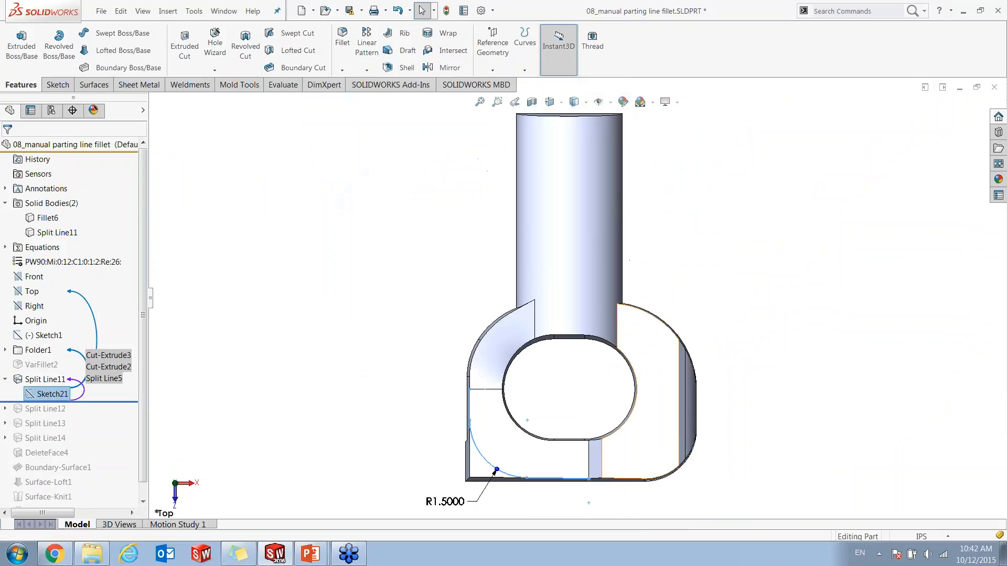
scroll(470, 519, down, 5)
click(410, 361)
click(108, 391)
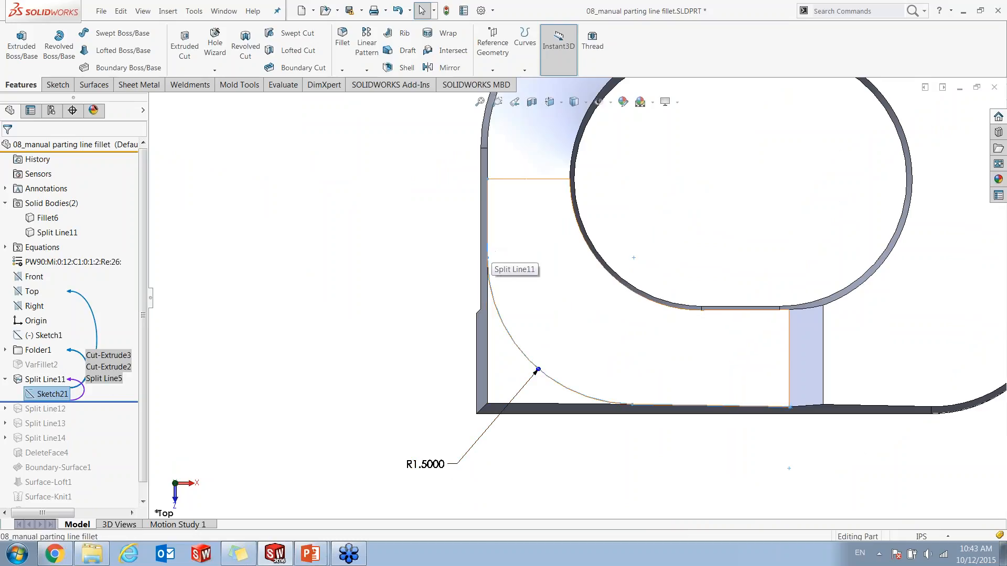
click(640, 451)
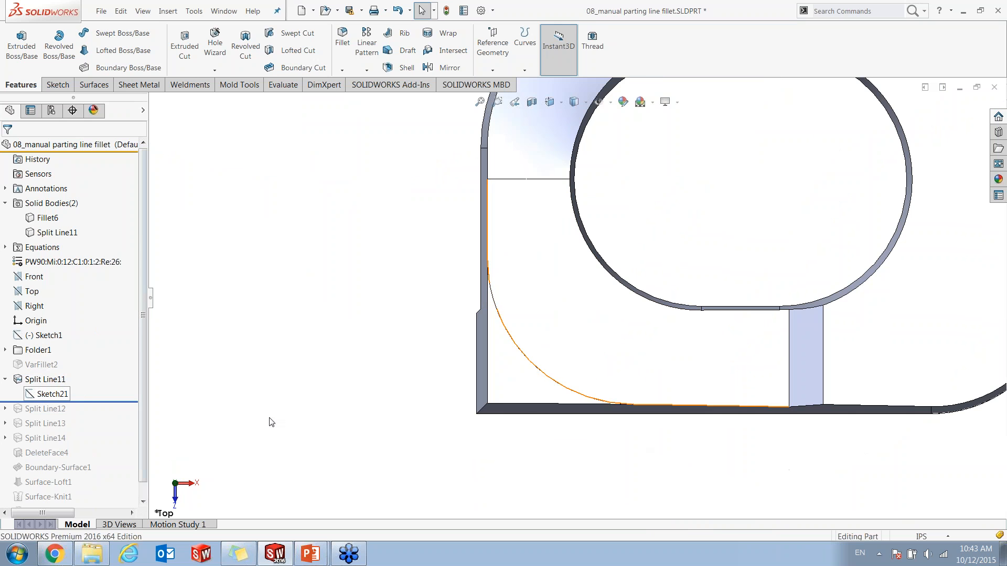
- Examine how Split Line11 divides the upper ledge into a main face and a small triangular corner face
middle_drag(530, 413, 555, 241)
click(69, 385)
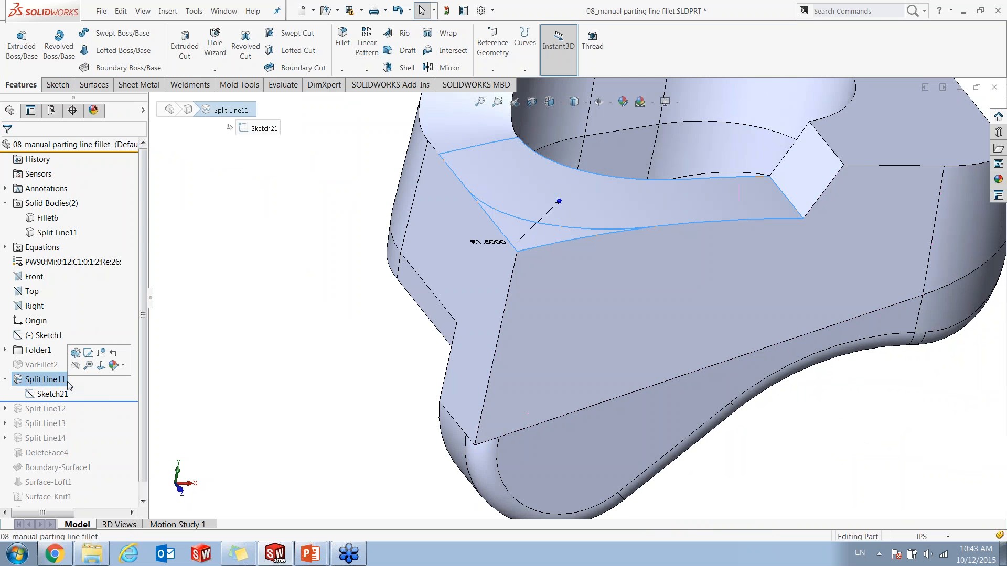
click(197, 392)
middle_drag(198, 392, 252, 382)
scroll(535, 419, up, 4)
scroll(585, 301, down, 5)
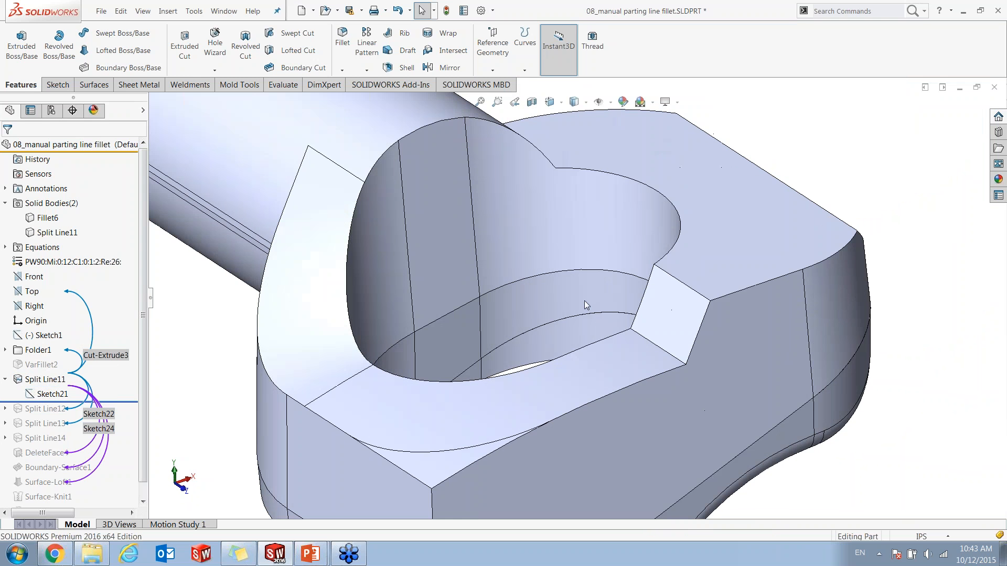
click(454, 428)
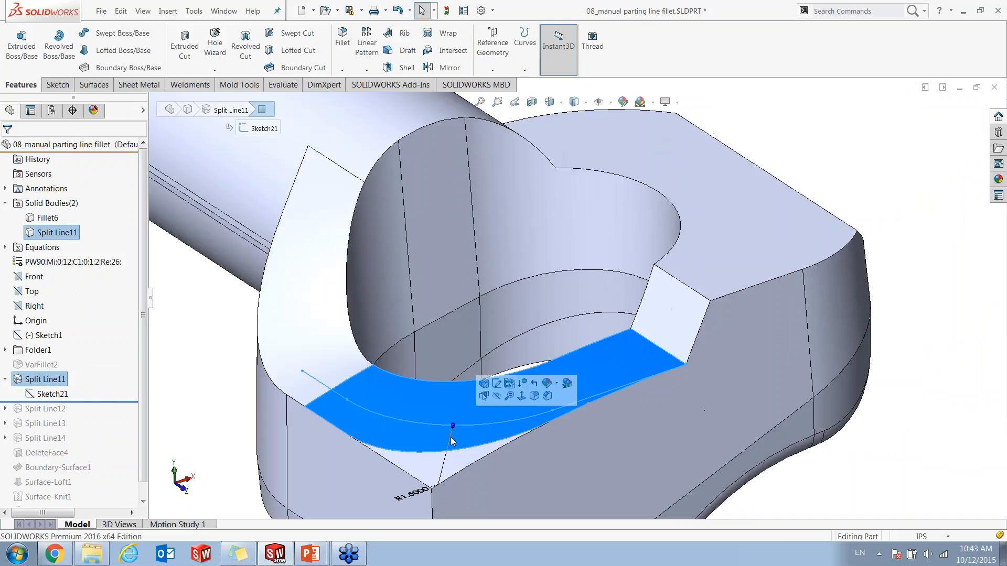
click(422, 470)
scroll(422, 469, up, 1)
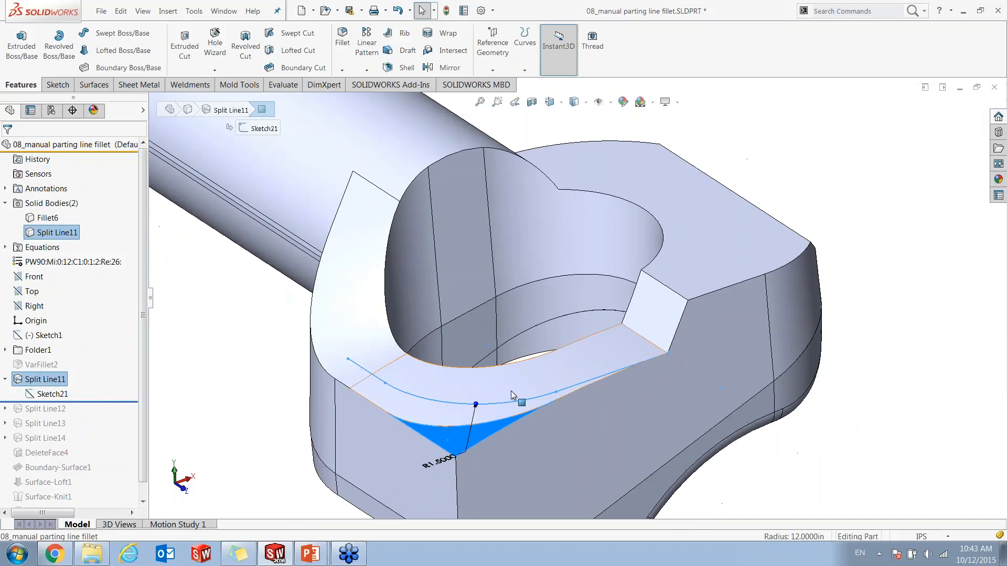
click(189, 429)
scroll(567, 442, up, 2)
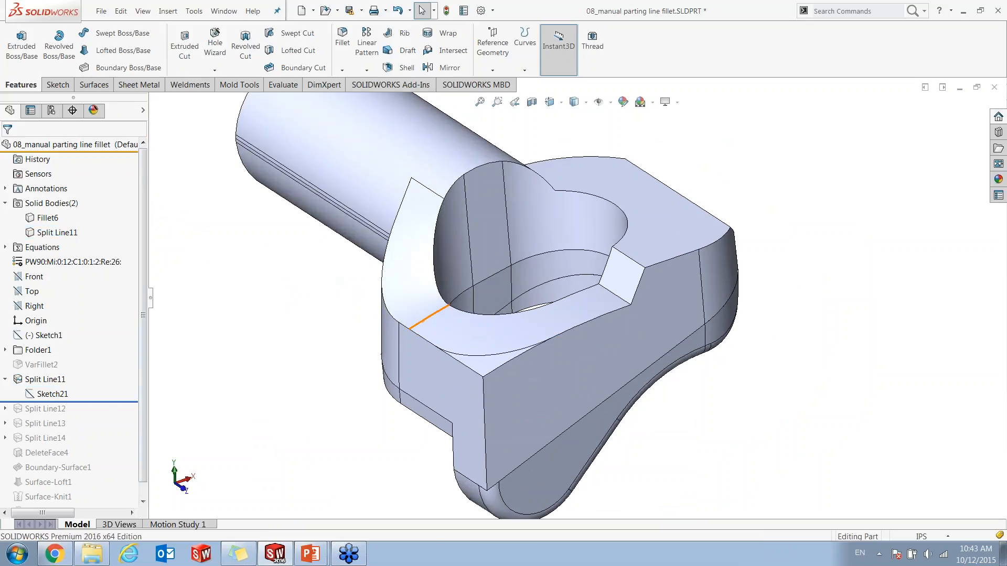
- Roll the feature history forward to include Split Line12 and inspect its diagonal edge on the side wall down to the parting line
drag(101, 414, 100, 417)
click(59, 409)
middle_drag(462, 446, 409, 409)
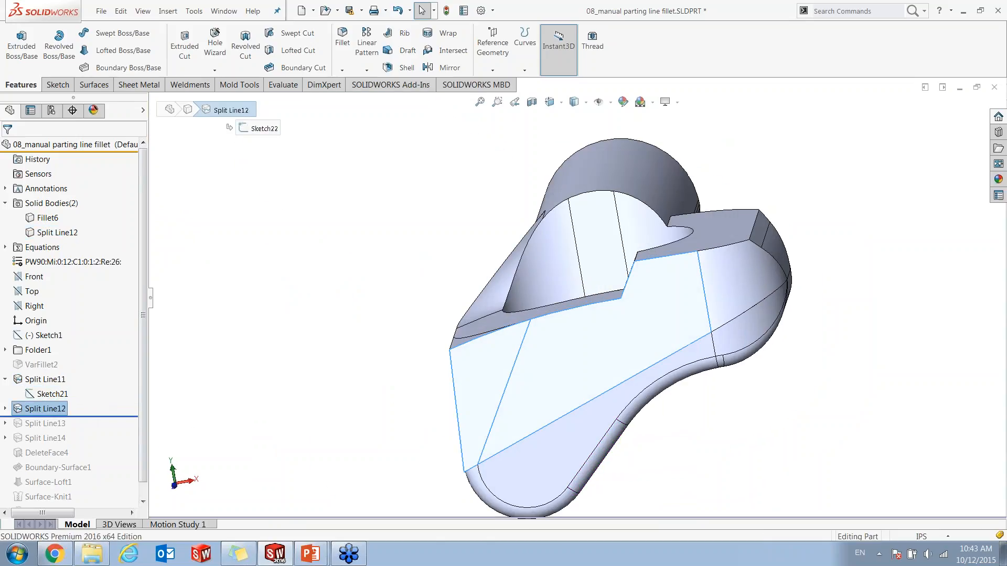
click(409, 409)
click(504, 394)
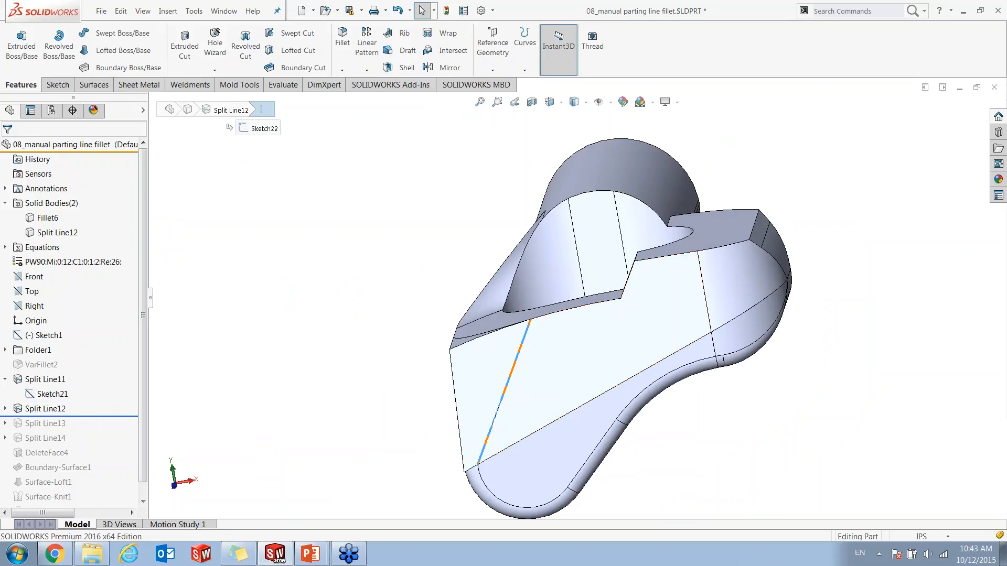
scroll(482, 483, down, 2)
scroll(507, 432, down, 3)
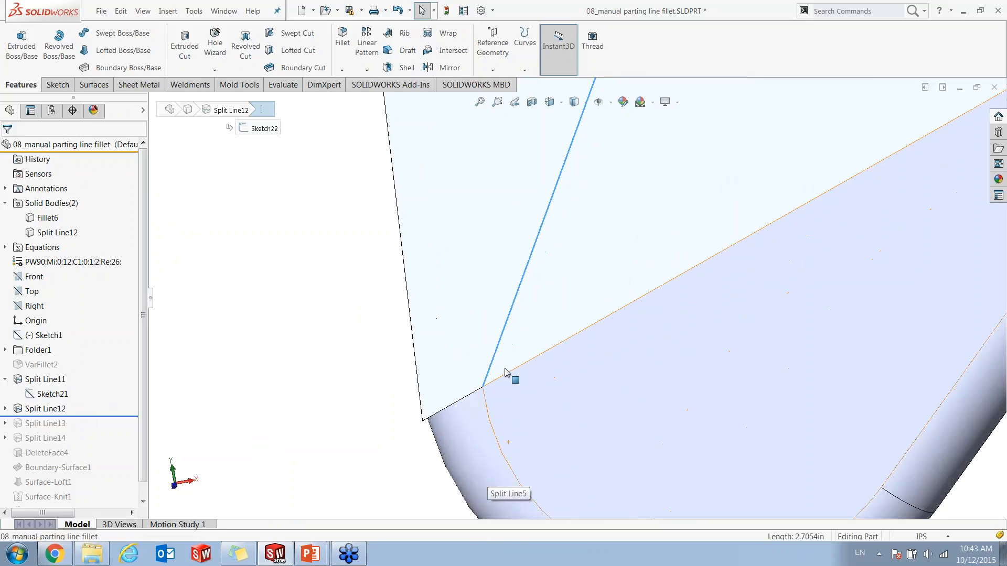
- Inspect the lower arc edge at the parting line and the Split Line11 arc on the ledge, where the diagonal split edge ends
click(485, 398)
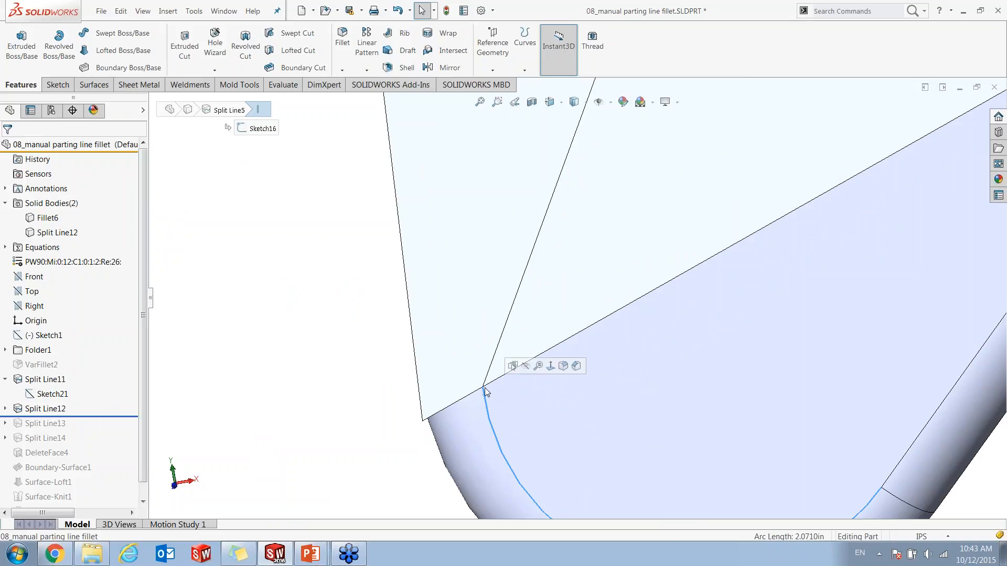
scroll(577, 293, up, 3)
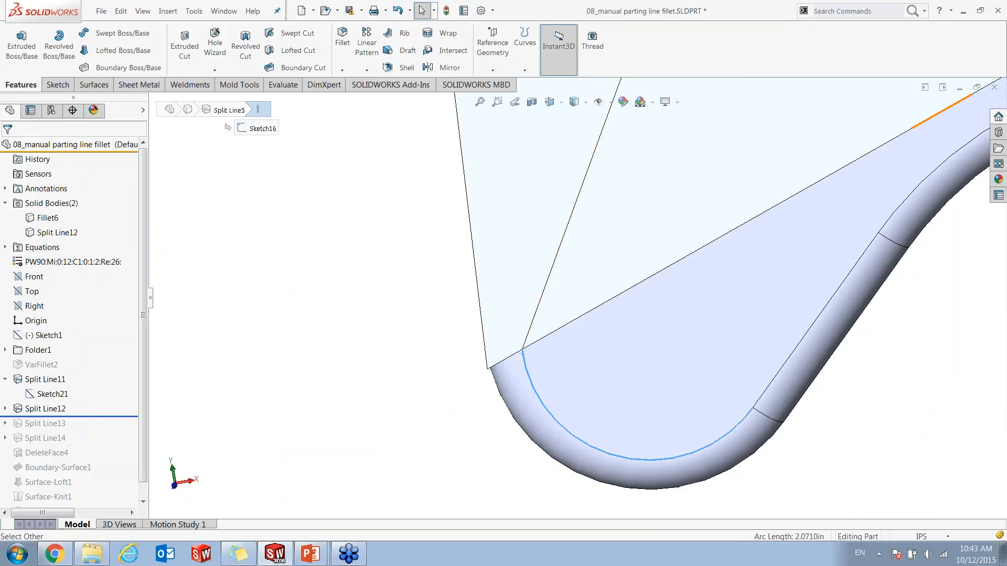
scroll(524, 347, up, 3)
scroll(632, 181, down, 2)
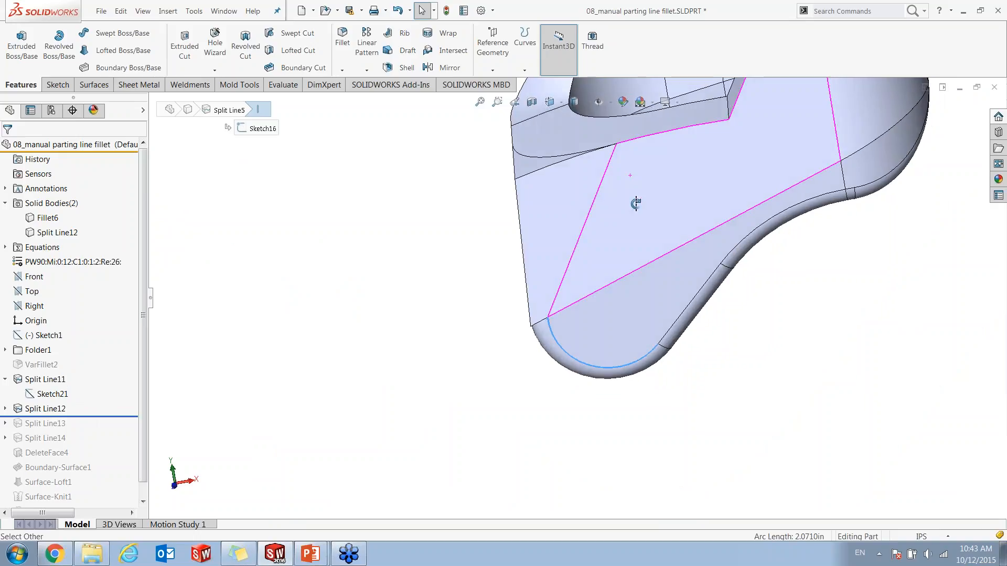
scroll(606, 155, down, 2)
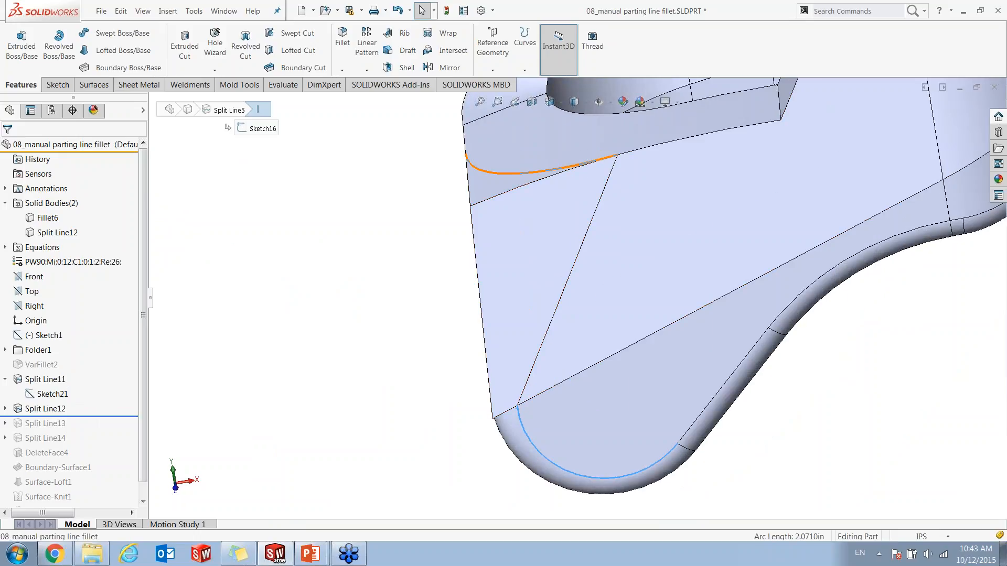
click(582, 163)
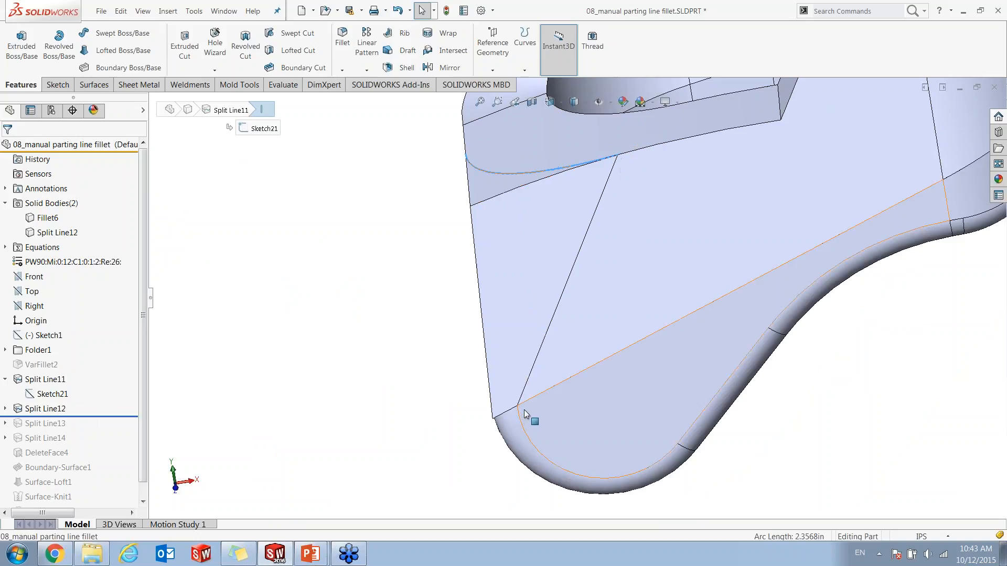
- Roll the feature history forward to include Split Line13 and Split Line14, viewing the split on the adjacent side wall
drag(105, 417, 105, 431)
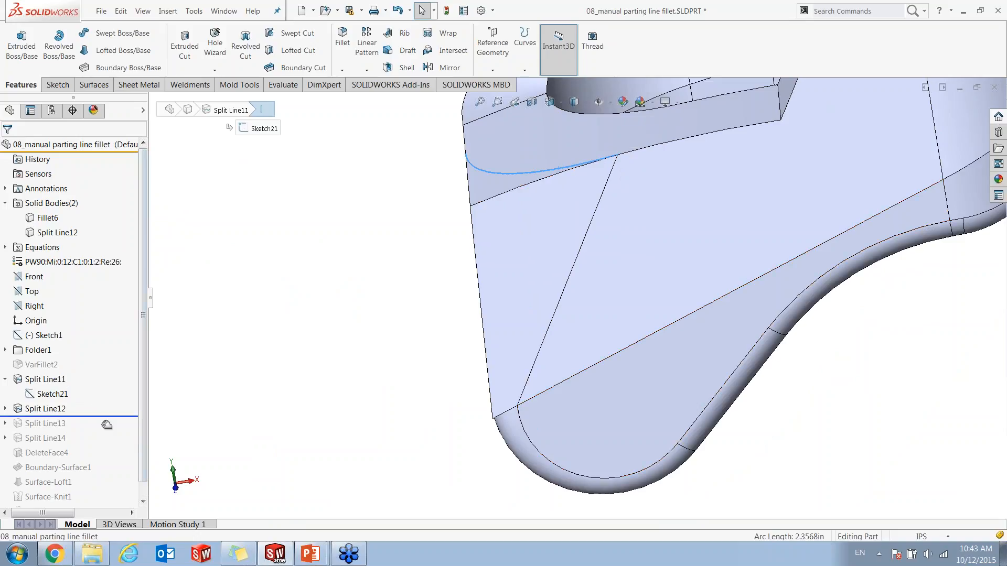
middle_drag(545, 353, 640, 320)
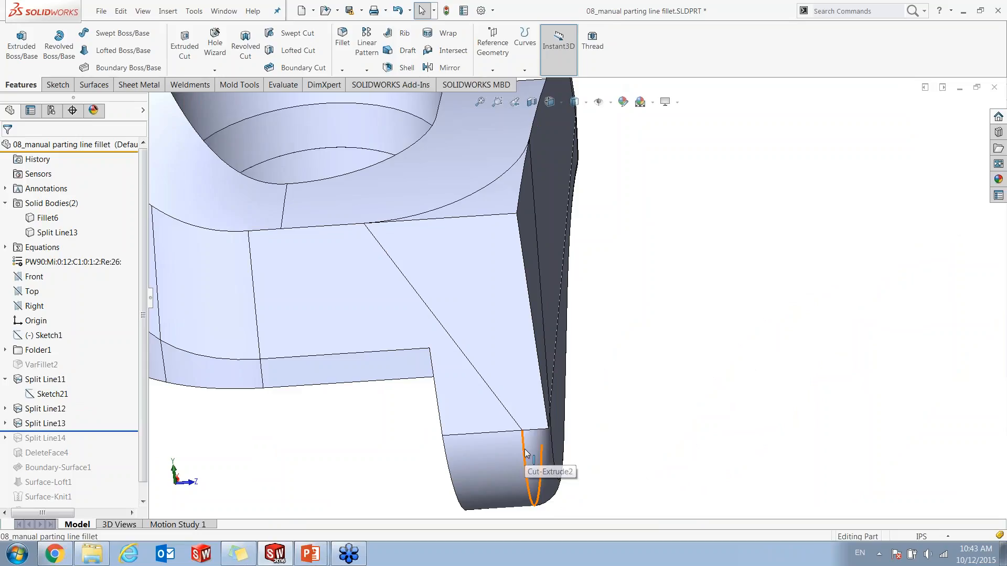
click(86, 432)
drag(92, 438, 90, 445)
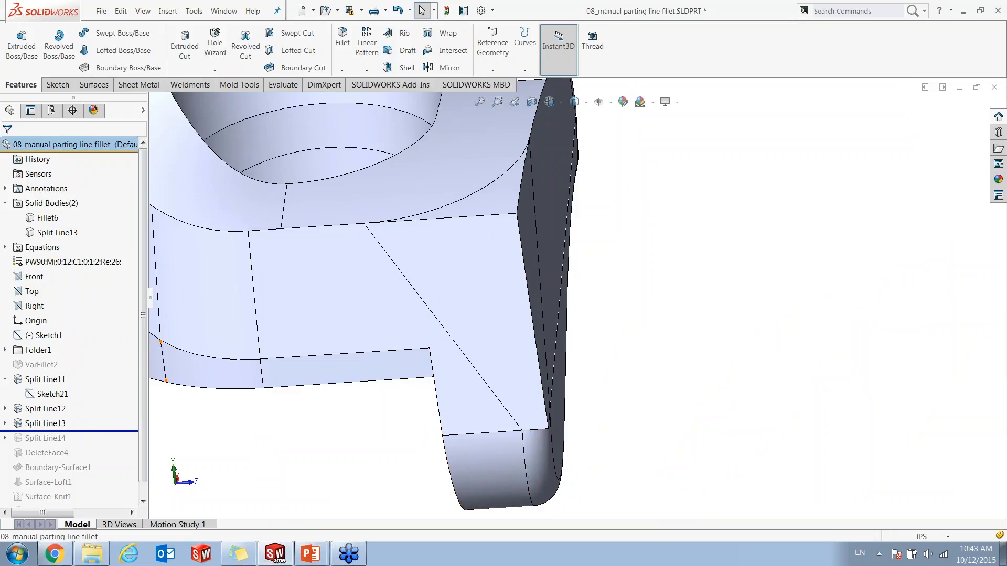
- Inspect the small corner face that Split Line14 separates at the parting line on the underside
click(543, 474)
middle_drag(566, 428, 543, 186)
click(547, 190)
scroll(507, 254, down, 3)
scroll(484, 222, down, 2)
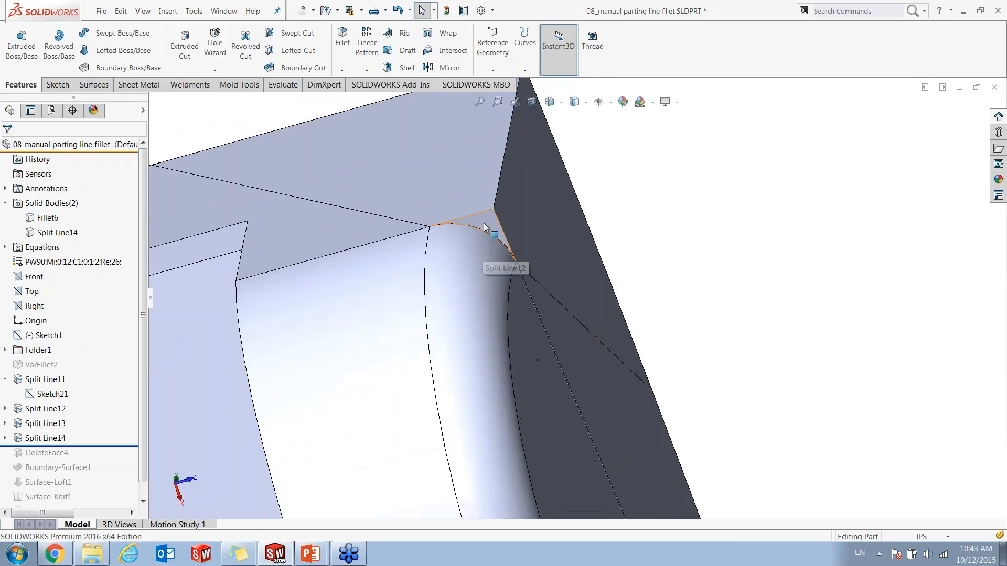
click(484, 222)
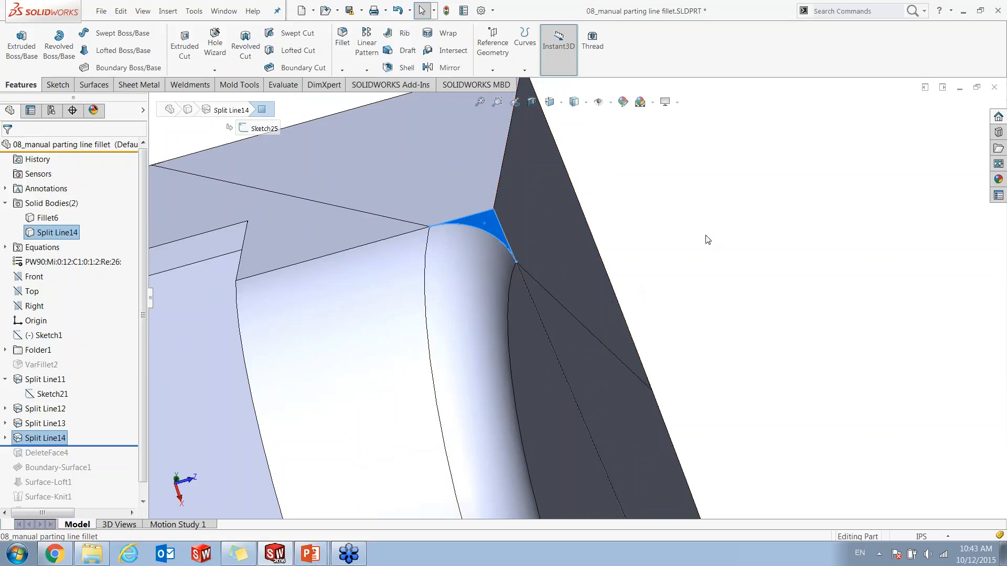
click(655, 250)
scroll(655, 251, up, 5)
middle_drag(558, 257, 541, 418)
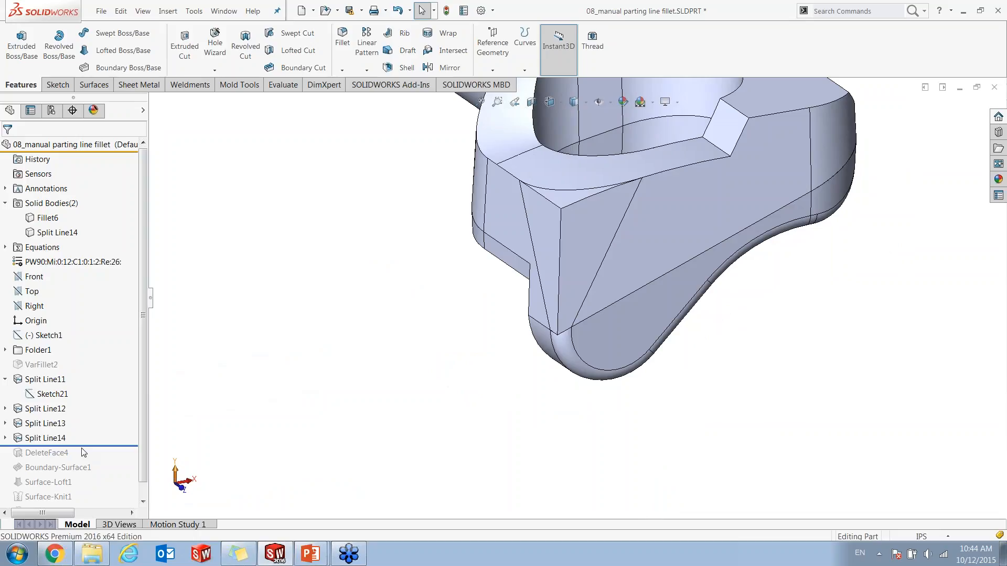
- Roll the feature history forward to include DeleteFace4 and inspect the open corner between the ledge and the side walls
drag(83, 446, 83, 461)
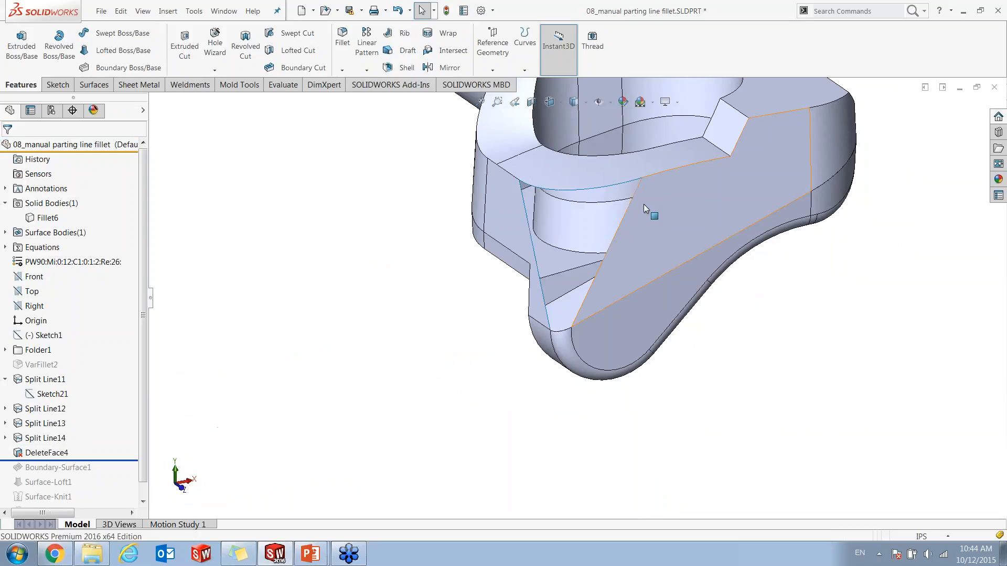
mouse_move(645, 204)
middle_down()
mouse_move(655, 196)
mouse_move(653, 211)
middle_up()
scroll(653, 212, down, 1)
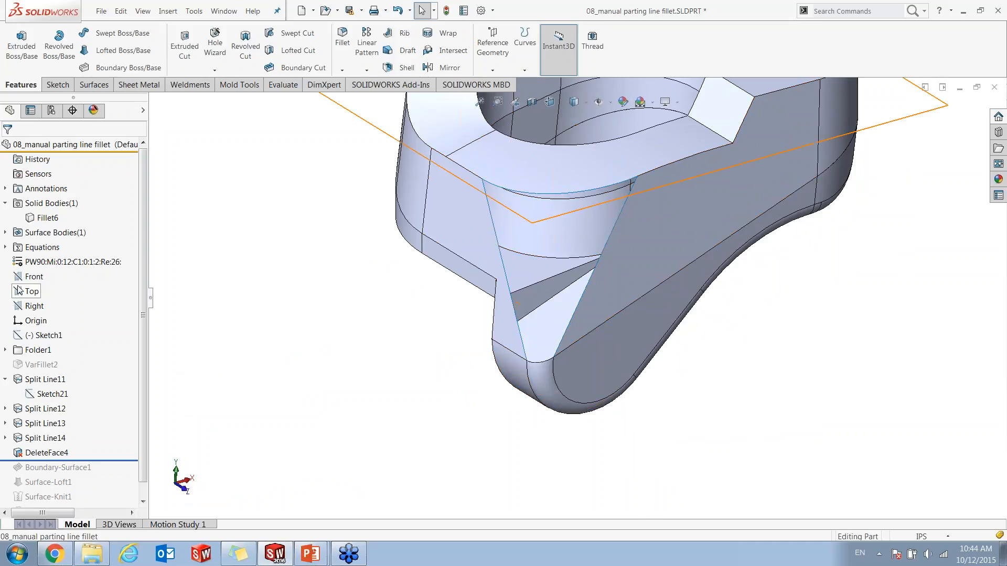
mouse_move(16, 292)
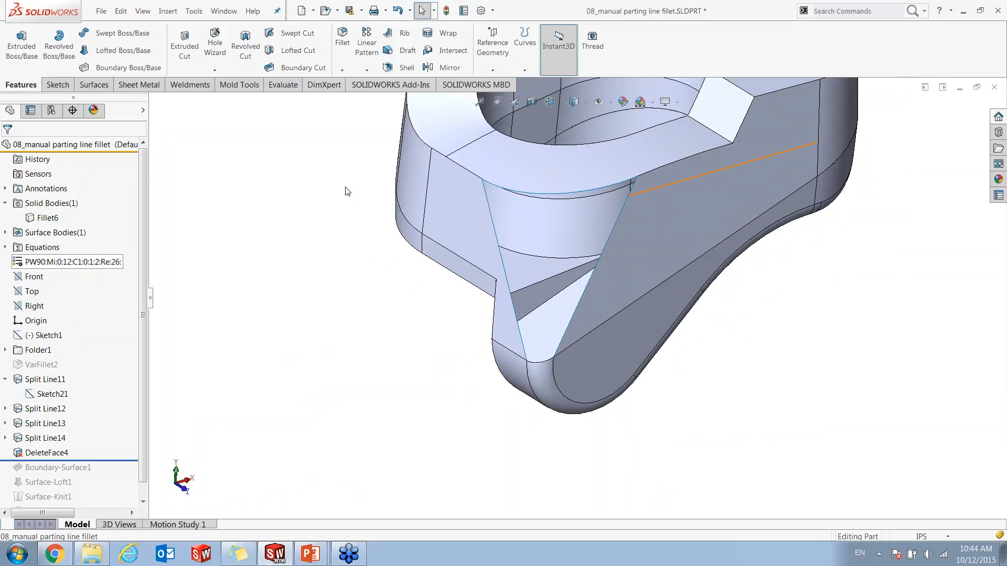
scroll(600, 186, up, 2)
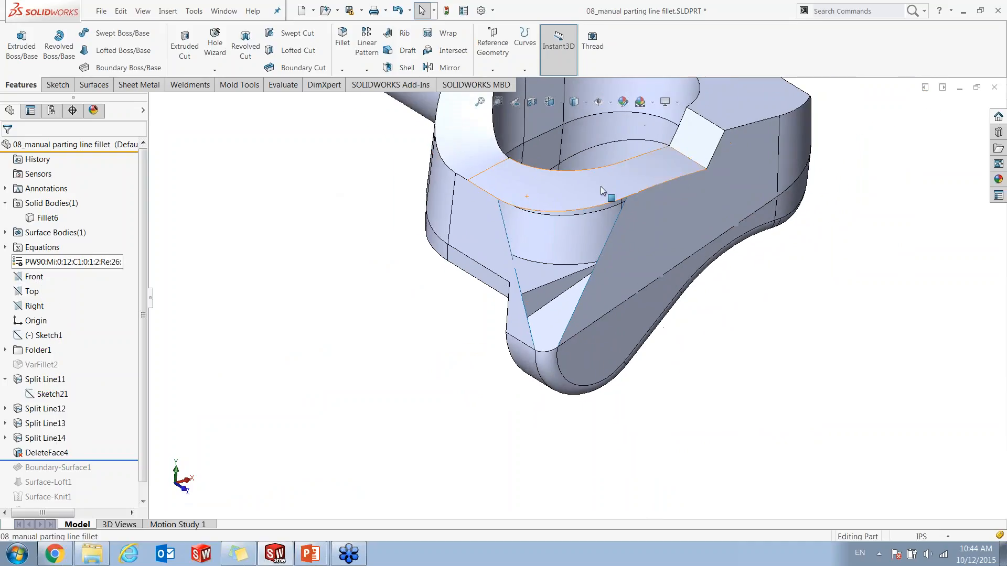
scroll(650, 175, down, 1)
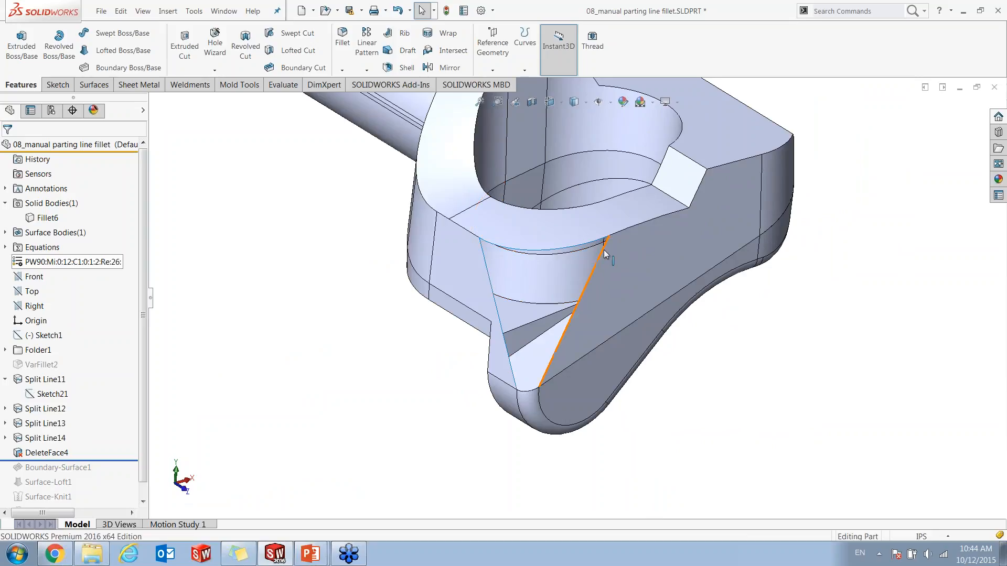
- Expand the surface bodies and highlight the DeleteFace4 surface body and the Fillet6 solid body in turn
click(5, 232)
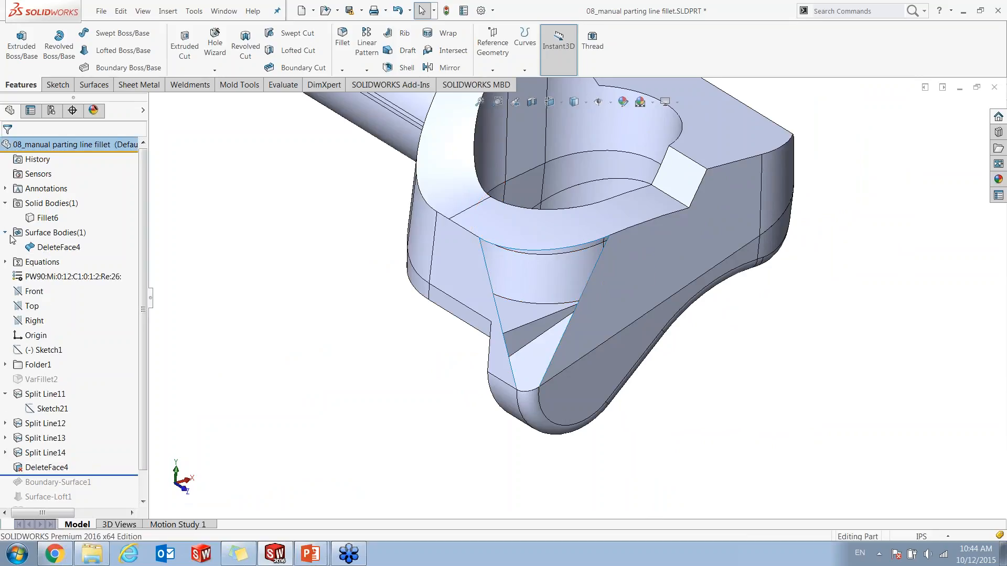
click(59, 247)
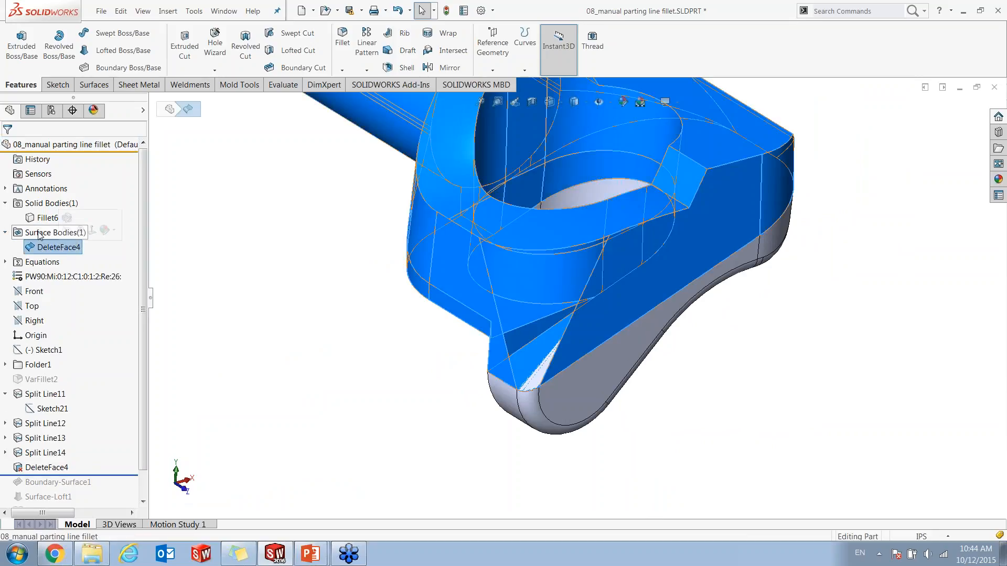
click(45, 218)
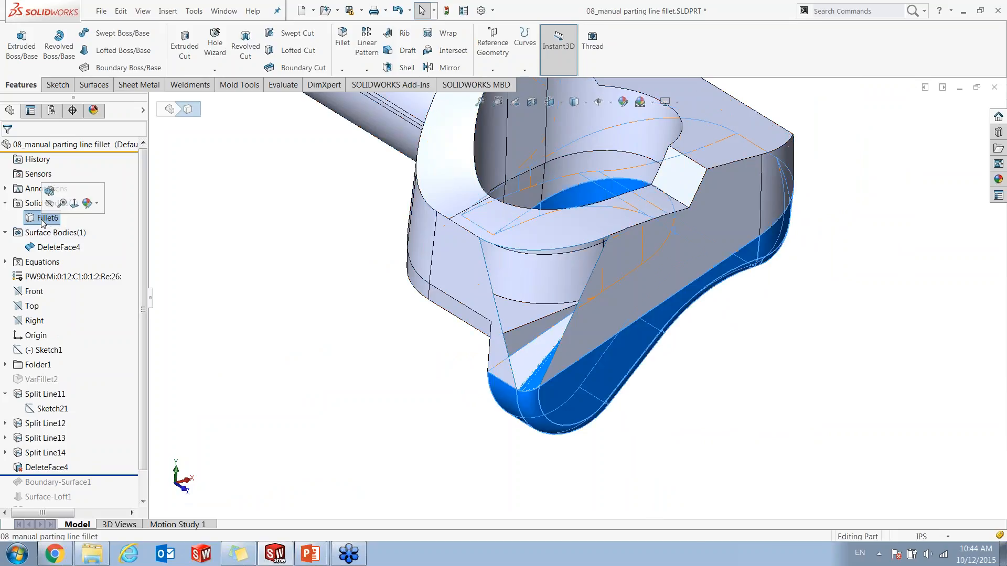
click(249, 292)
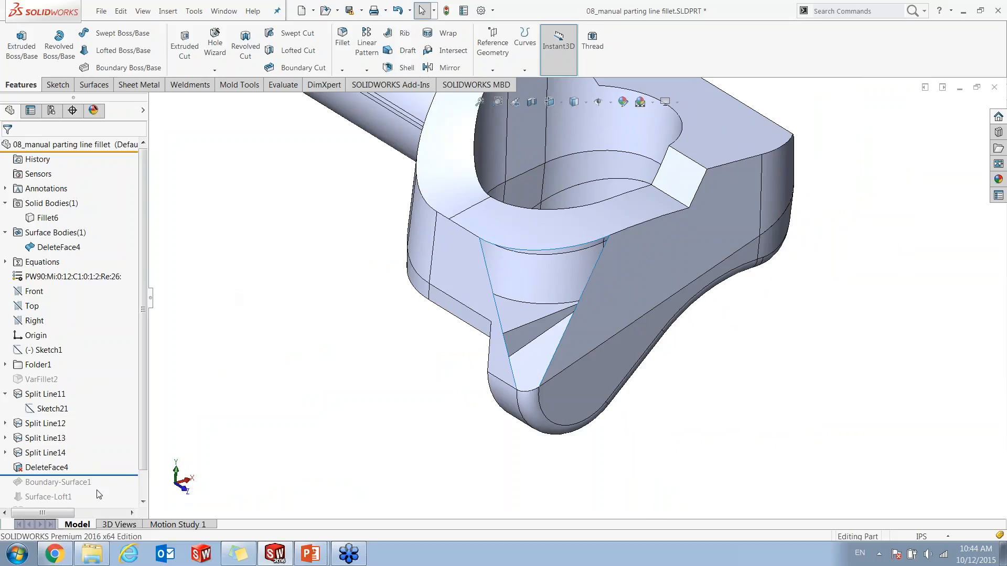
- Roll the history forward to include Boundary-Surface1 and open its definition, spreading the edge condition callouts clear of the corner
drag(111, 478, 110, 491)
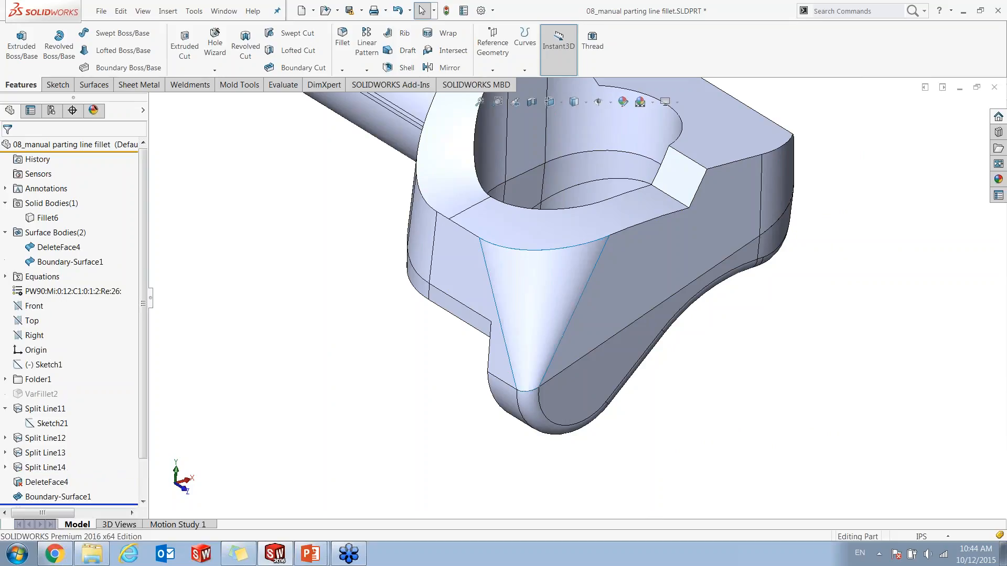
click(79, 496)
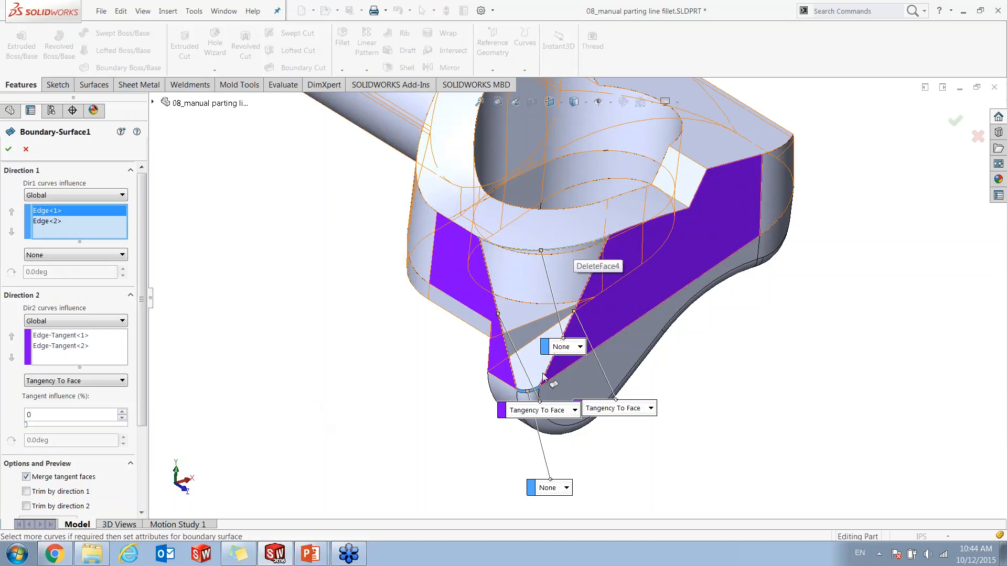
click(575, 410)
click(415, 403)
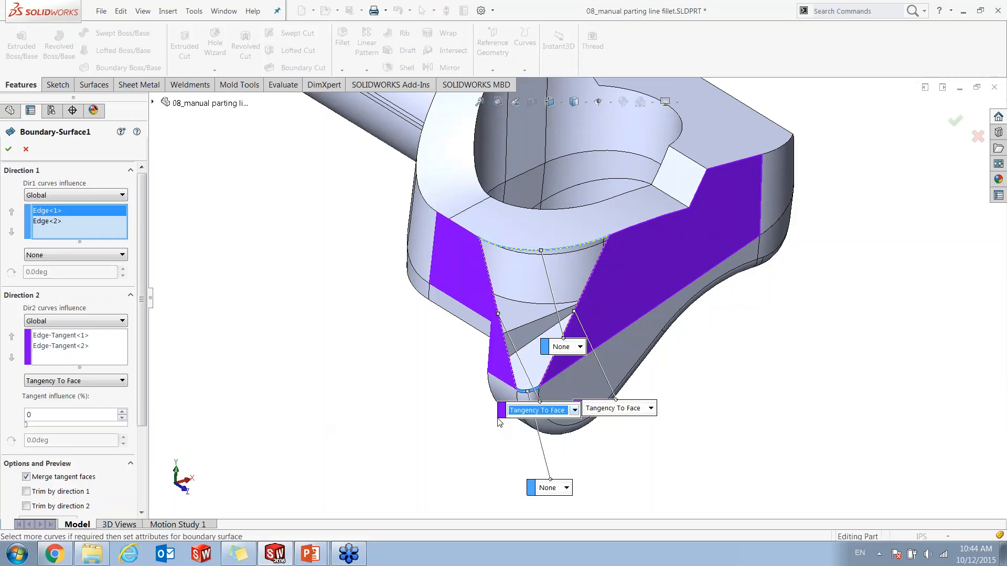
drag(501, 414, 300, 353)
drag(578, 414, 730, 396)
drag(546, 347, 572, 163)
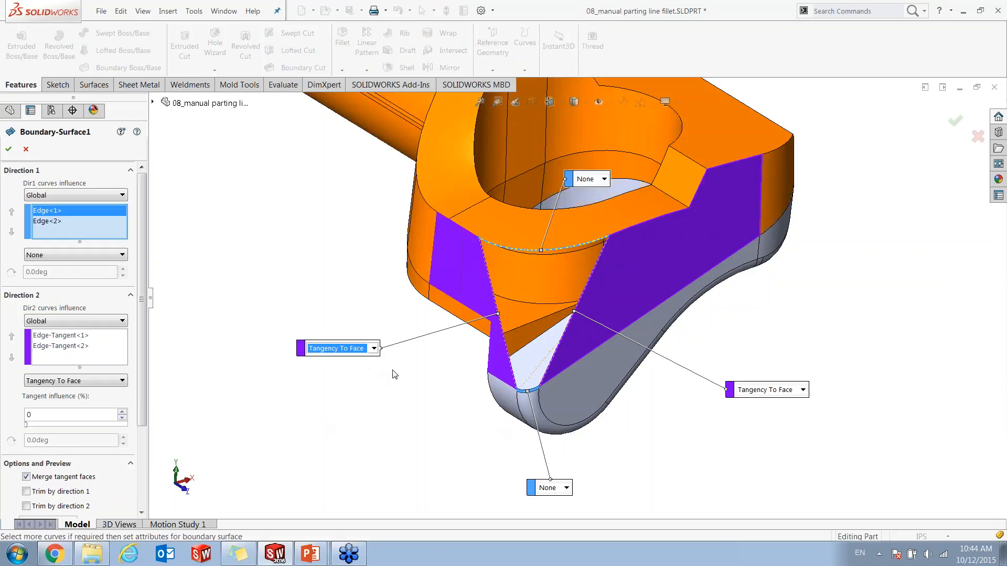
- Review the tangency choices for a side edge and the upper arc of Boundary-Surface1, keeping Tangency To Face and None, and accept the definition
click(374, 348)
click(374, 348)
click(374, 349)
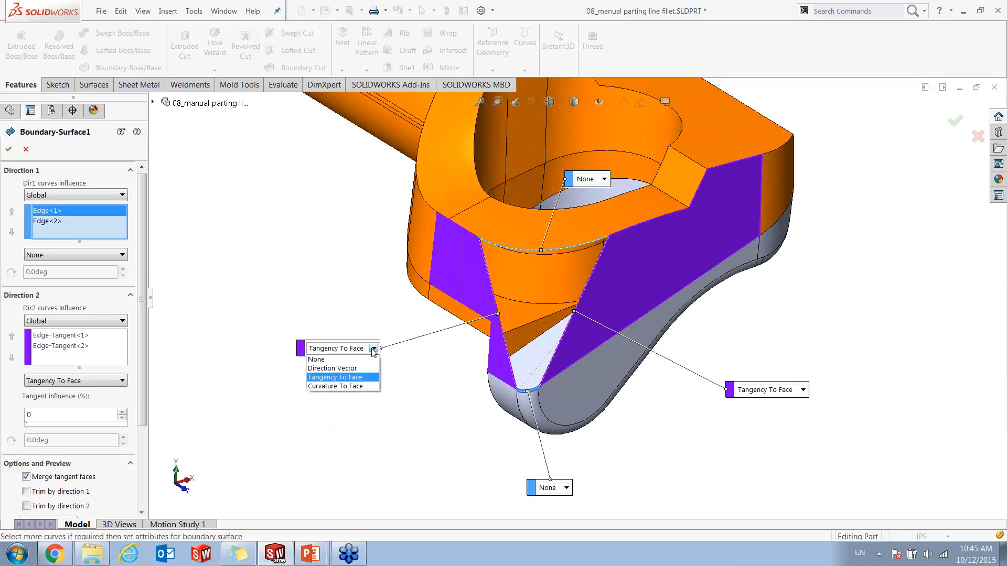
click(374, 348)
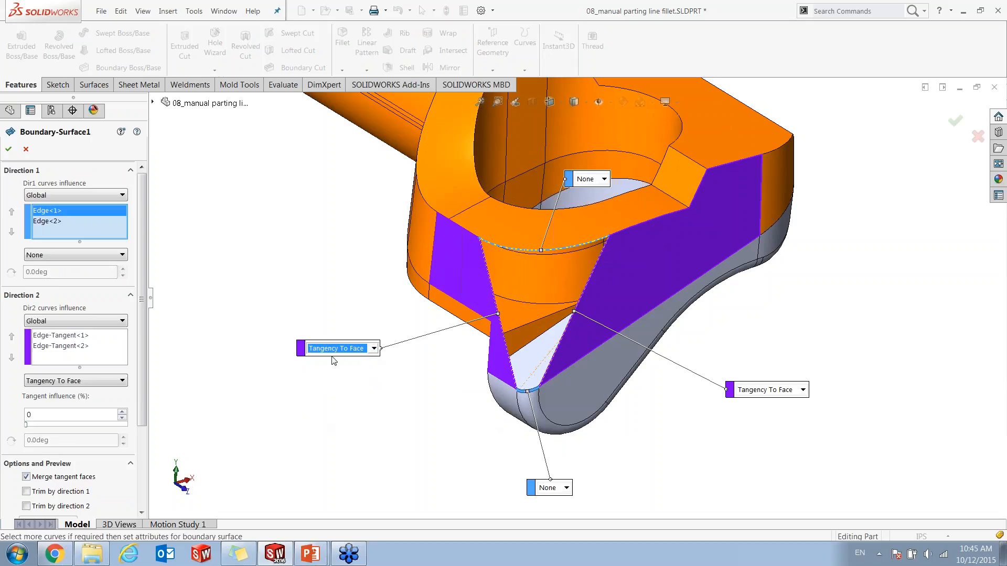
click(373, 349)
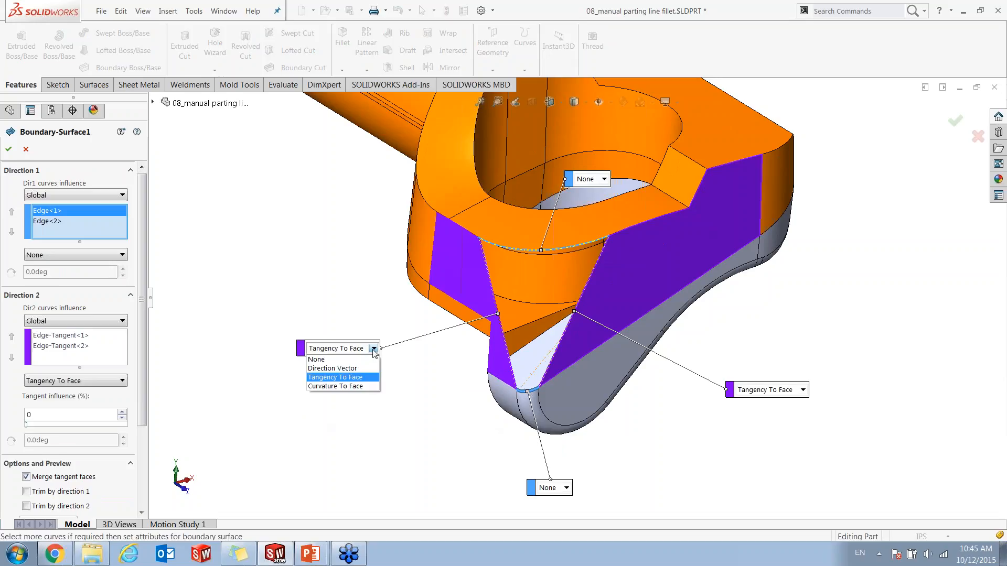
click(374, 349)
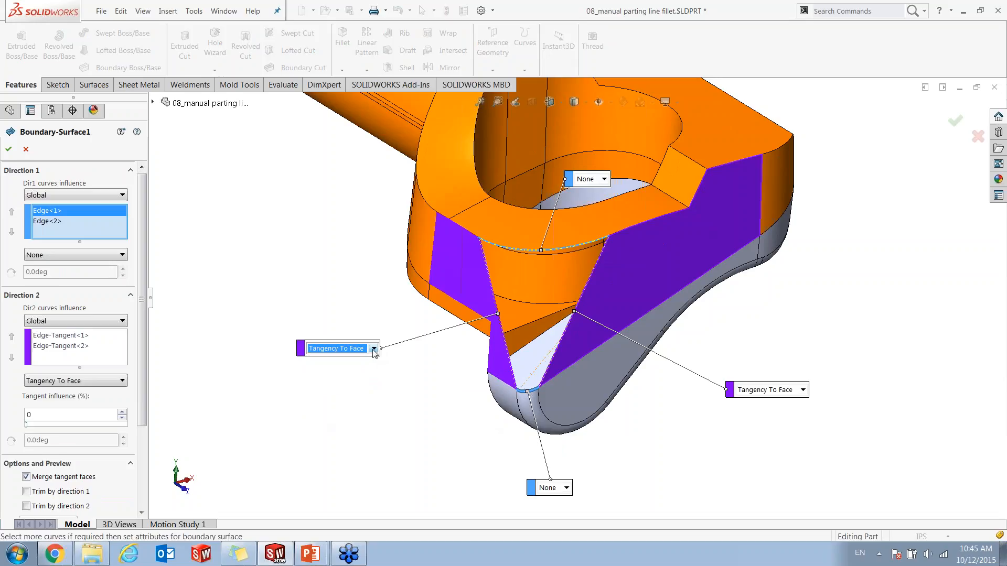
click(604, 180)
click(584, 190)
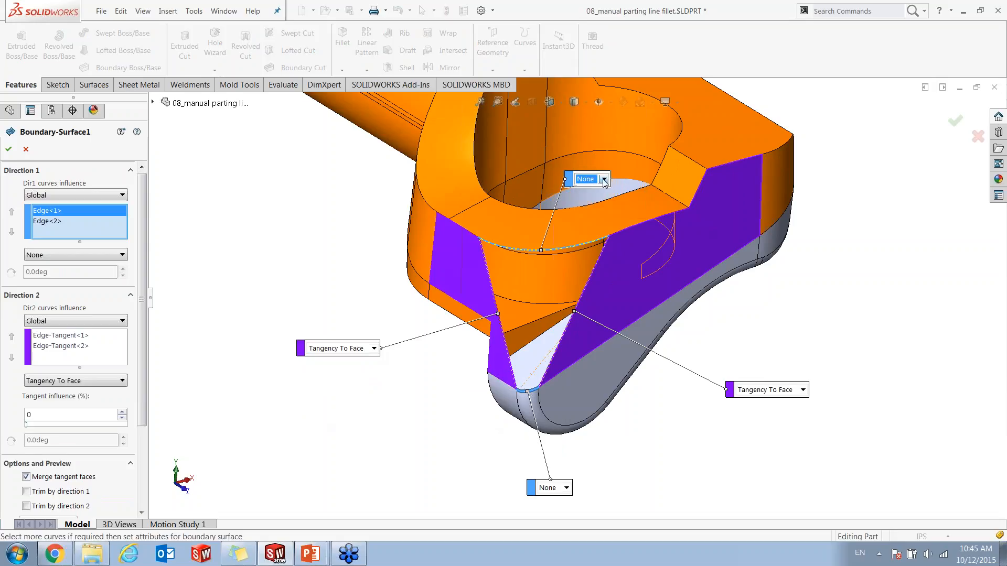
click(9, 150)
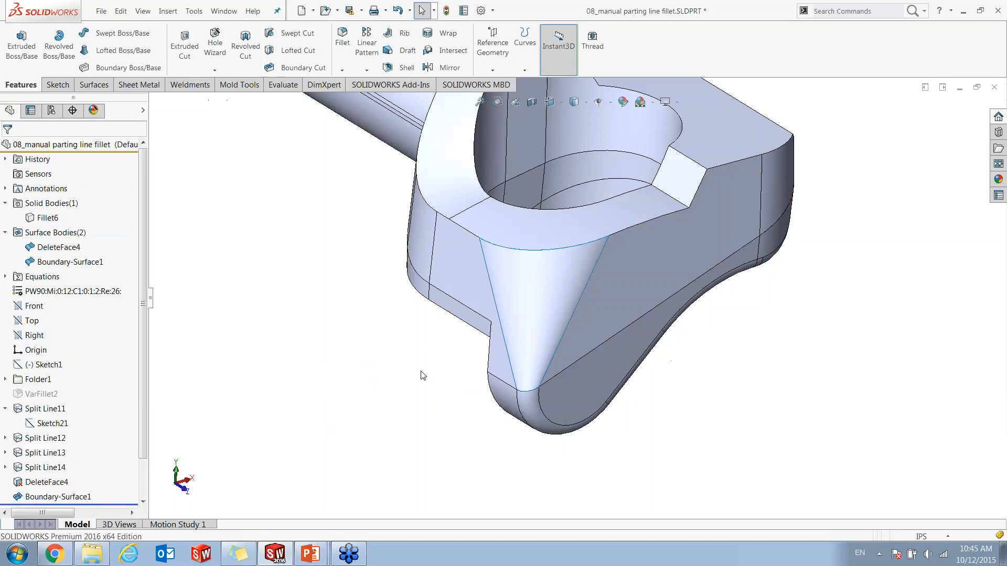
- Examine the boundary surface at the corner together with the two adjoining side walls and the upper ledge face
scroll(586, 304, up, 3)
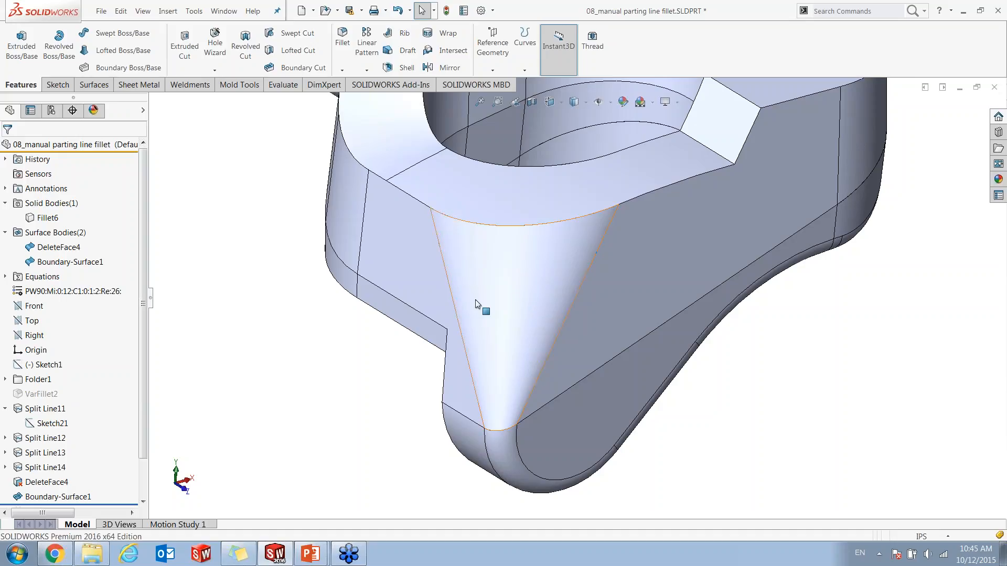
click(494, 288)
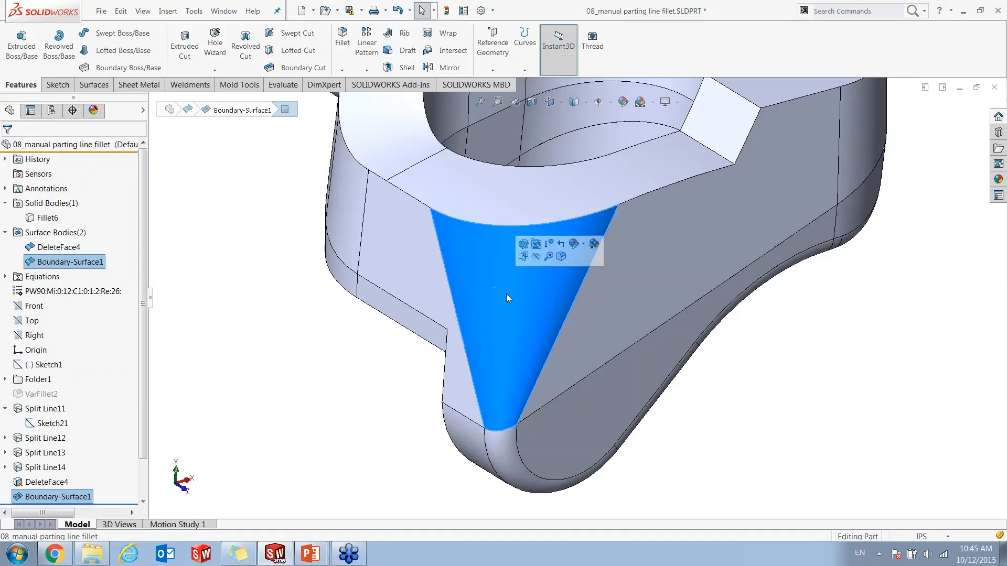
click(433, 285)
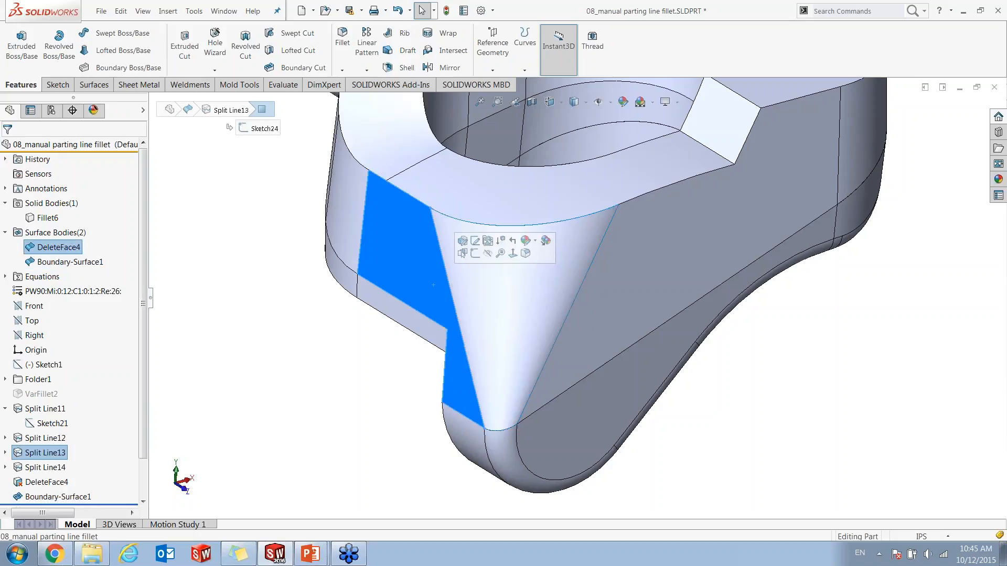
click(632, 307)
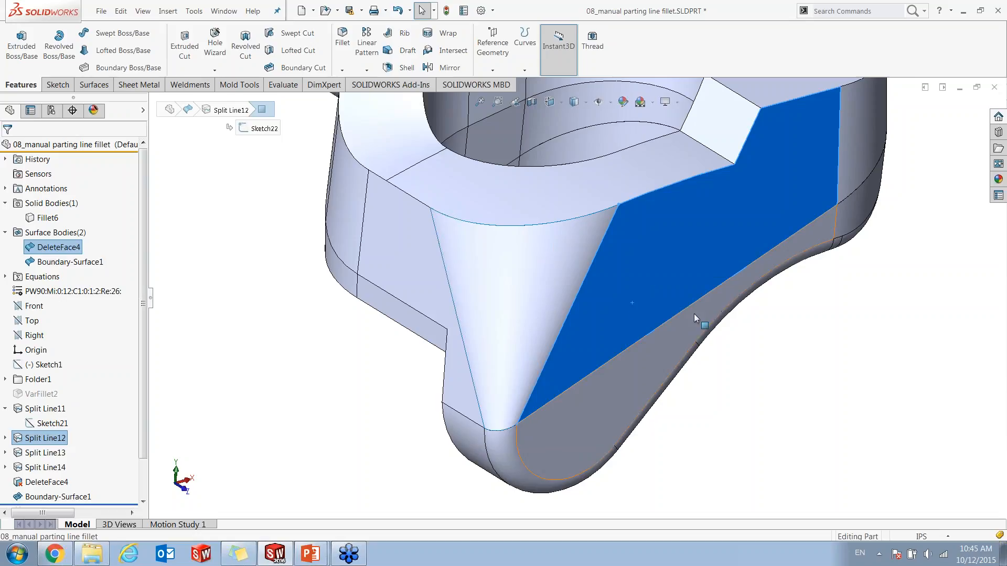
click(530, 213)
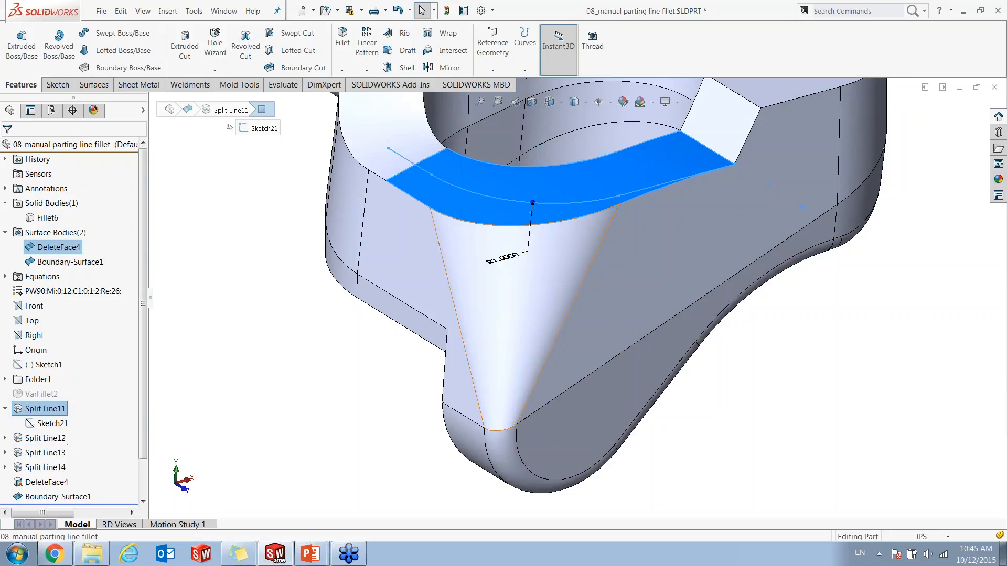
- Roll the history forward to include Surface-Knit1 and review its selections and Create solid option, leaving the definition unchanged
click(507, 450)
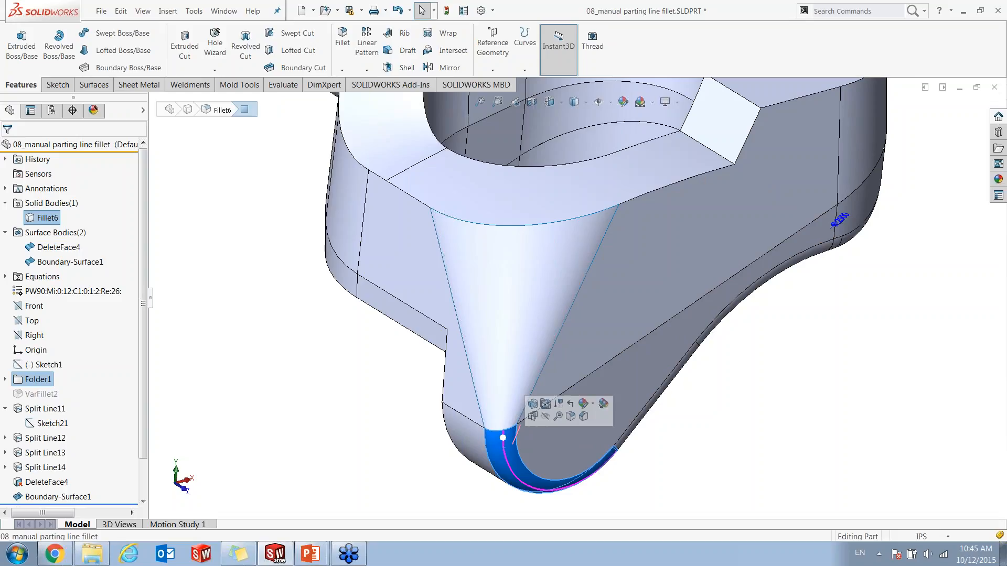
click(205, 439)
scroll(147, 466, down, 1)
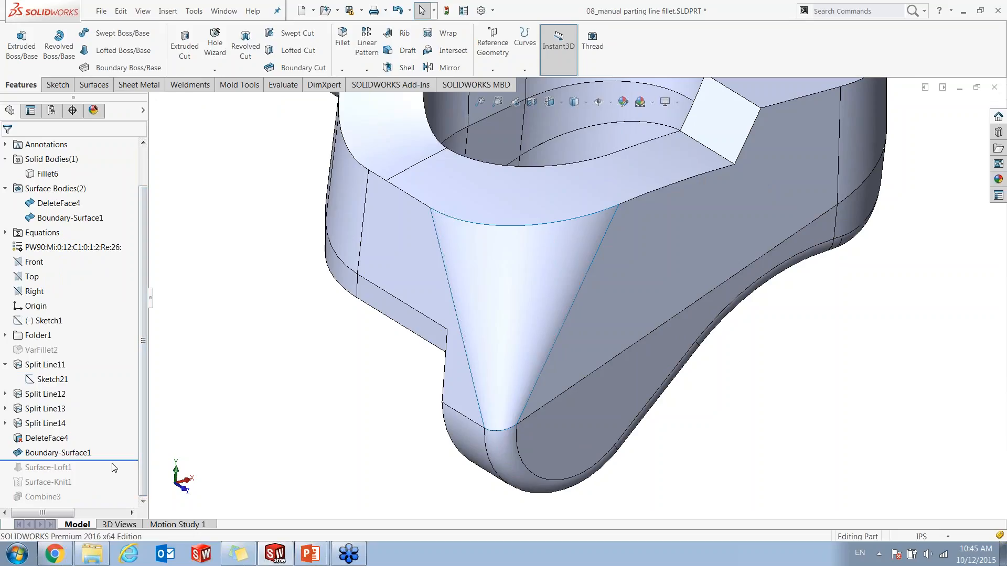
drag(116, 461, 107, 488)
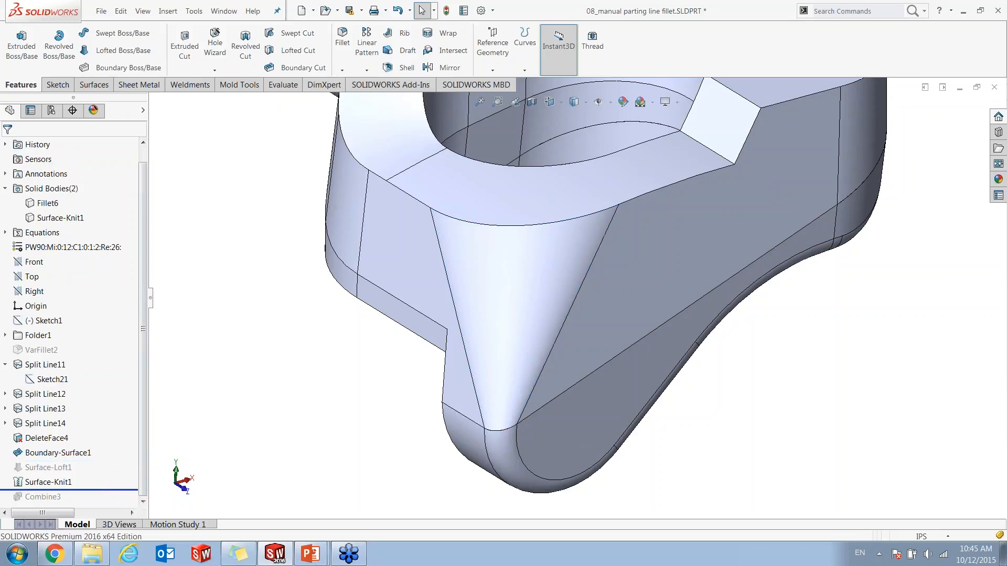
click(55, 482)
click(66, 457)
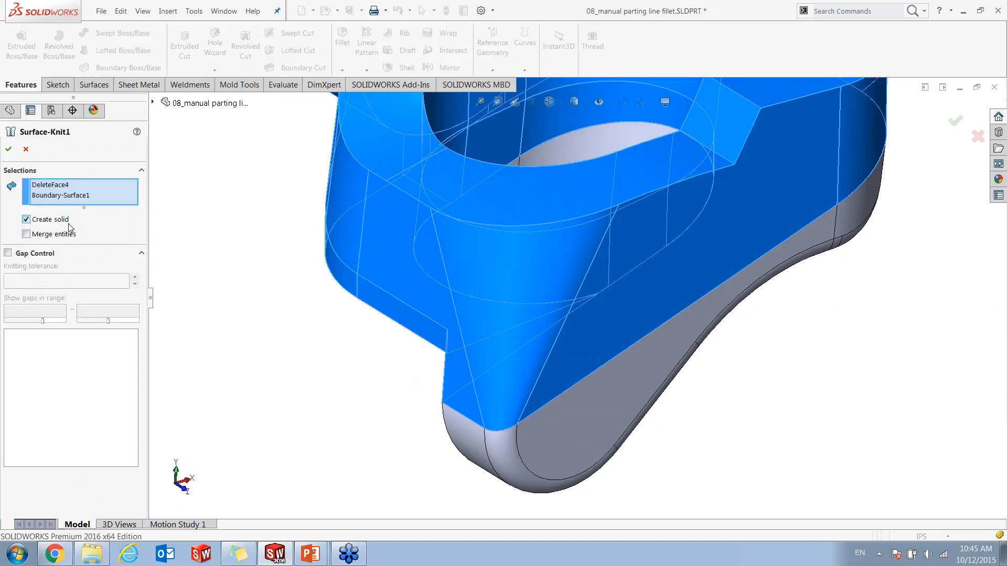
click(25, 149)
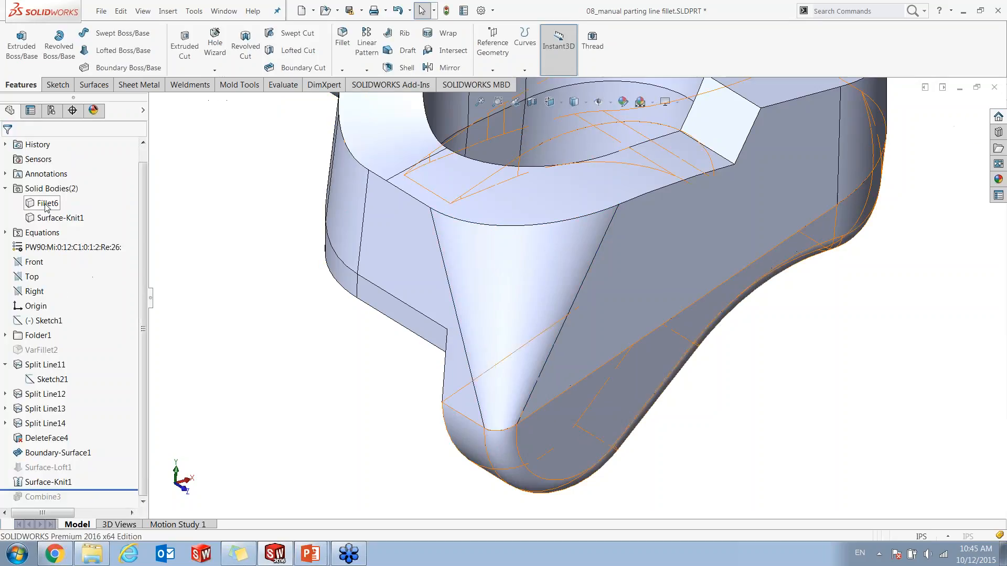
- Highlight the Fillet6 and Surface-Knit1 solid bodies in turn to compare the regions they cover
click(45, 204)
click(61, 219)
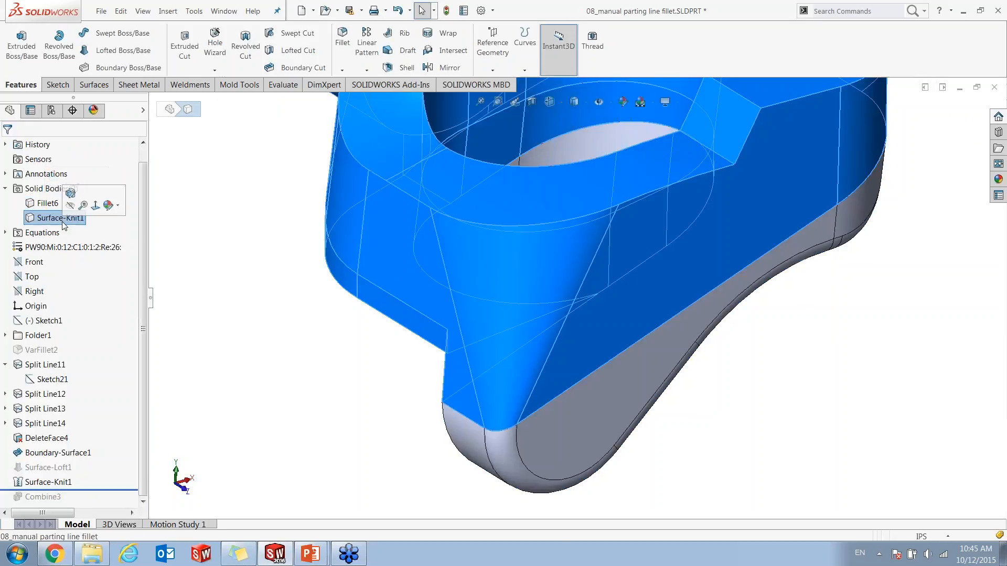
click(47, 203)
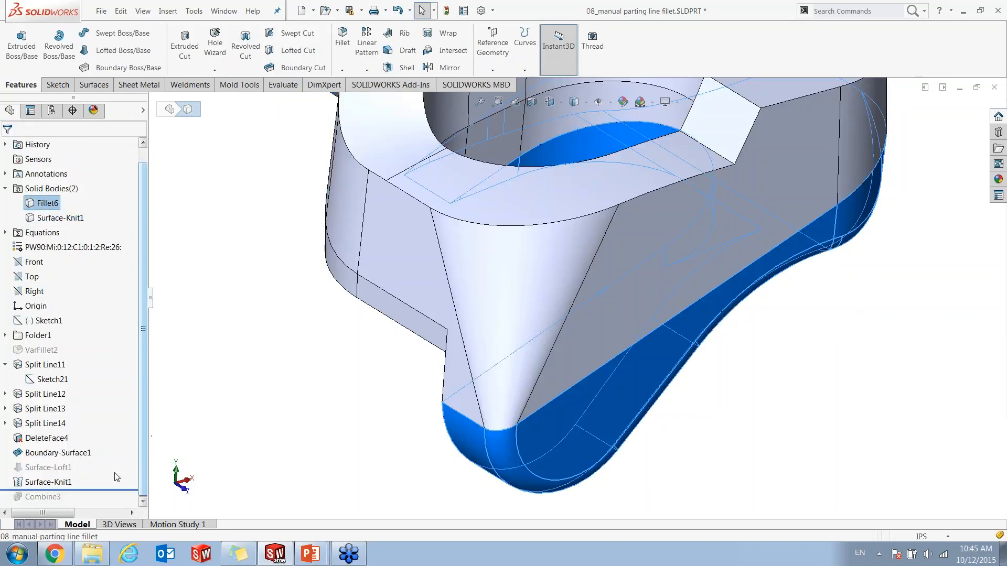
- Roll the history forward to include Combine3 and review its Add operation on Surface-Knit1 and Fillet6, leaving the definition unchanged
drag(111, 491, 110, 504)
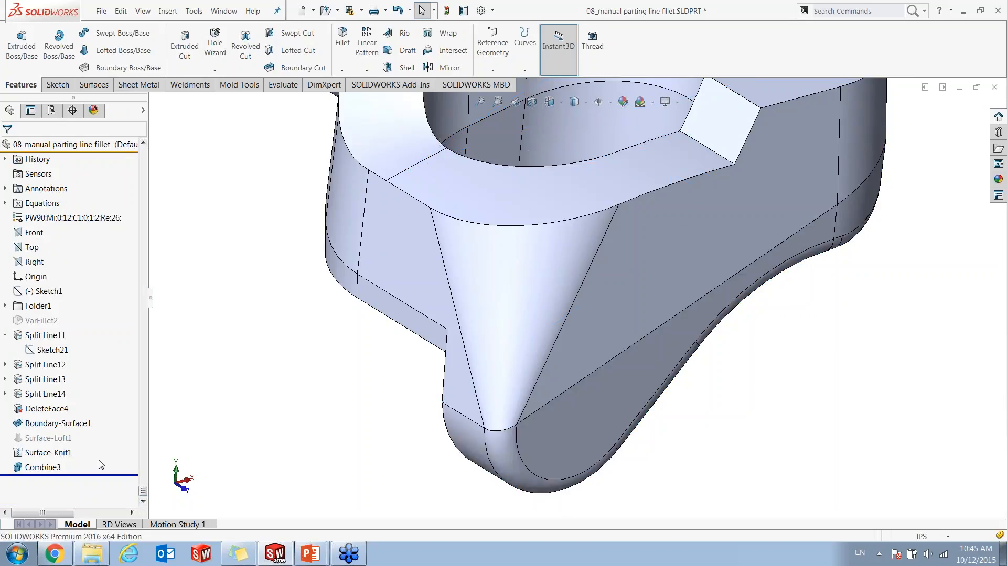
click(49, 467)
click(56, 439)
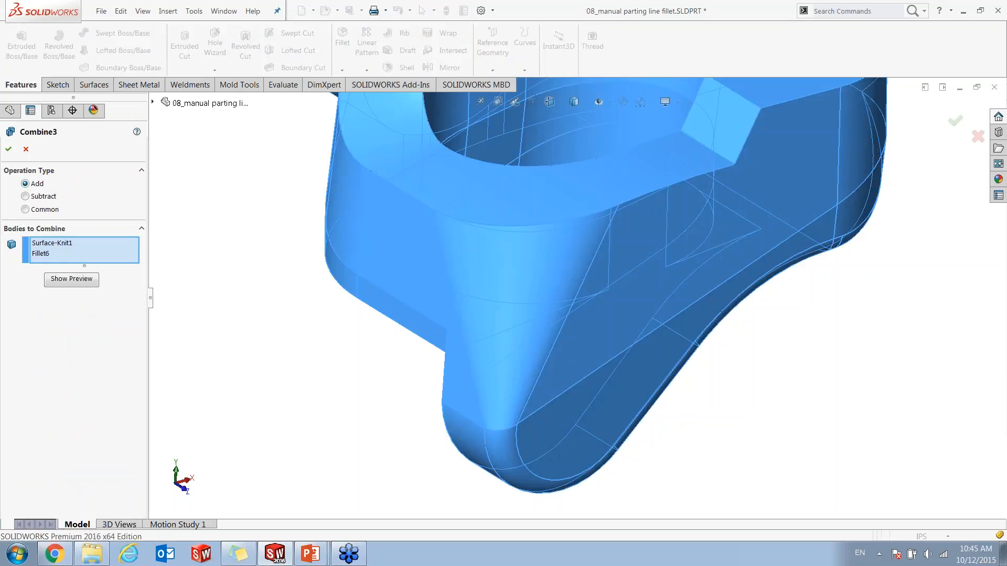
click(26, 149)
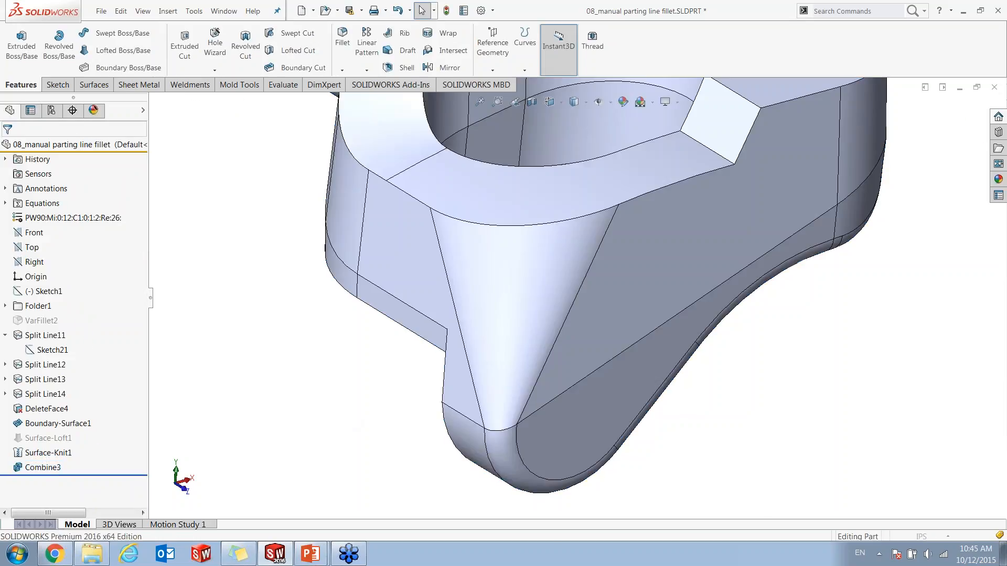
- Examine the lower tip of the tapered corner fillet up close from both sides
middle_drag(655, 394, 662, 361)
scroll(521, 367, down, 8)
middle_drag(435, 385, 582, 340)
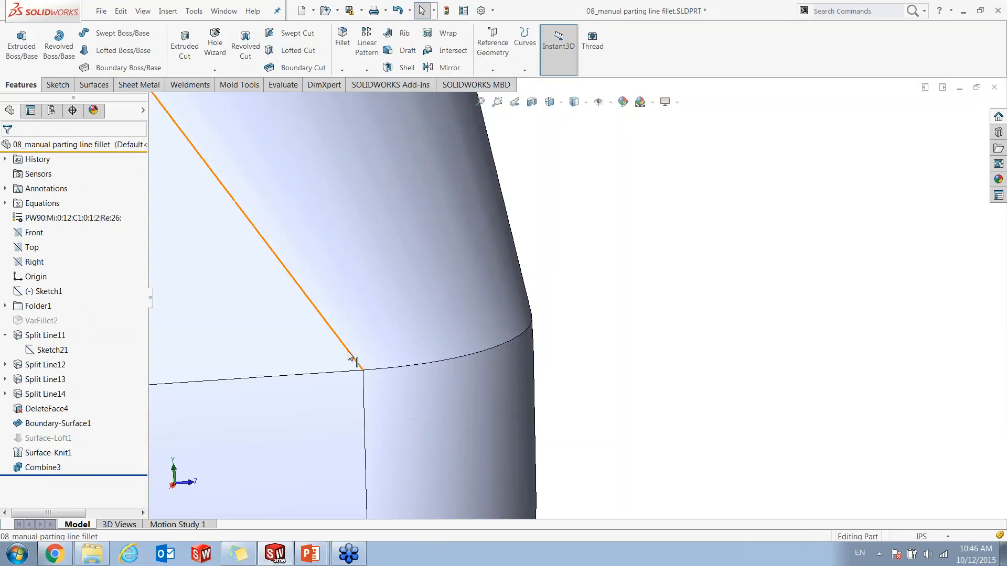
middle_drag(472, 374, 407, 392)
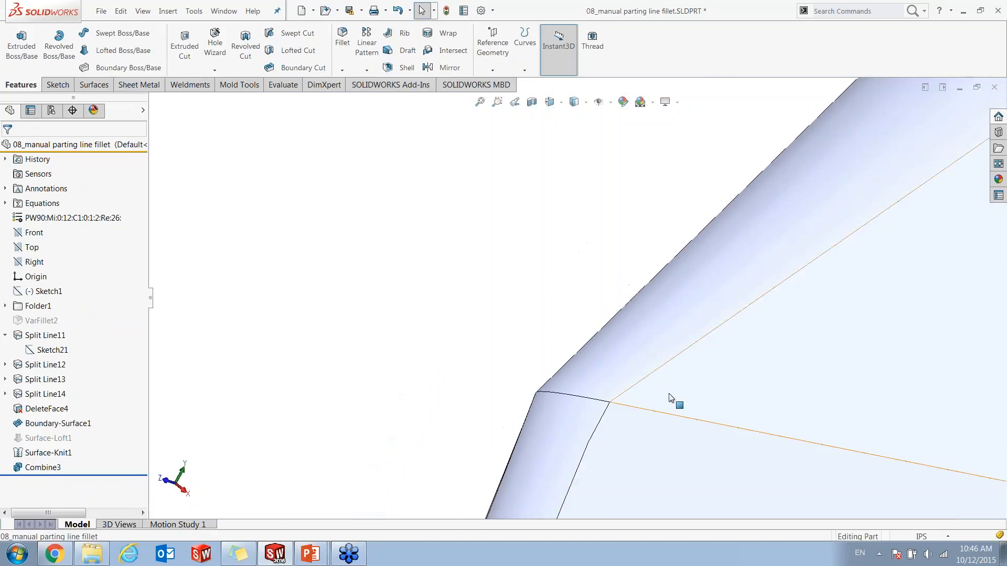
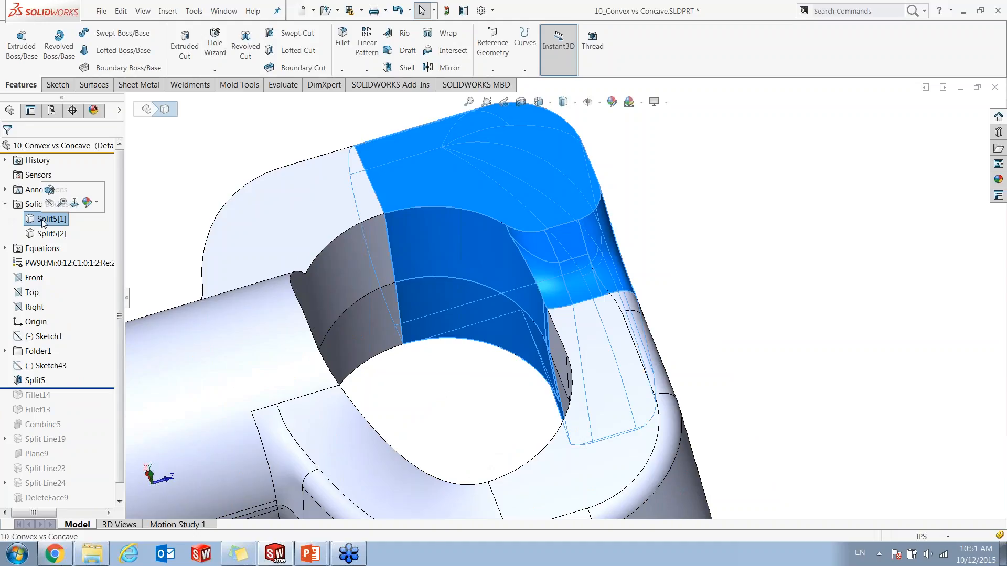
- Highlight the Split5[2] body, roll the history forward to include Fillet14, and select its fillet face beside the bore
click(44, 233)
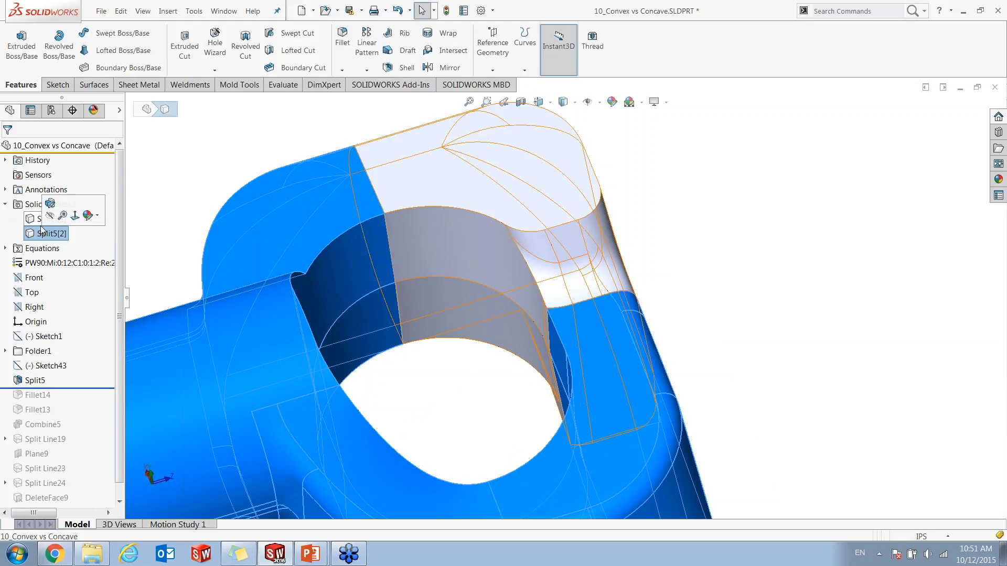
key(Escape)
drag(70, 396, 70, 404)
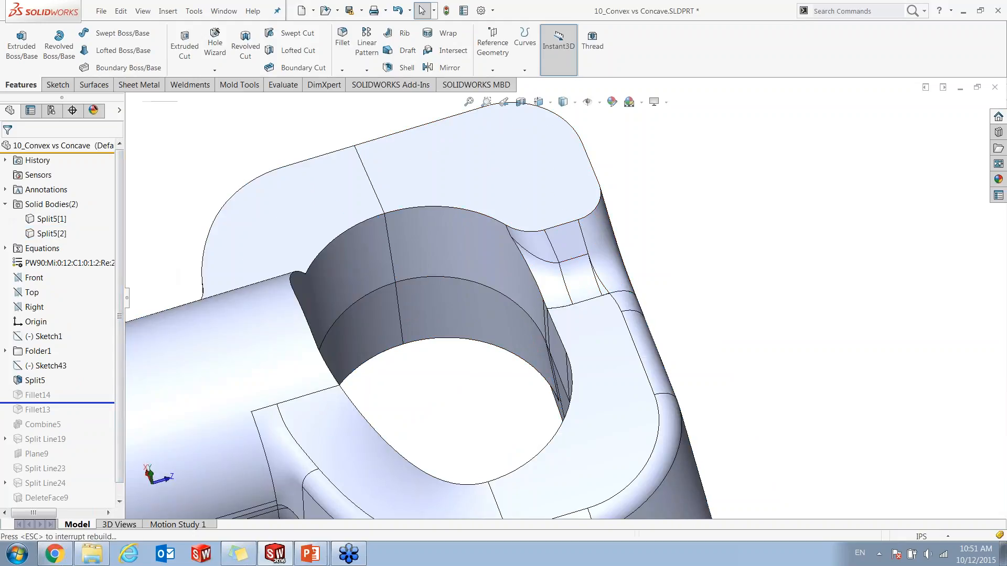
click(347, 242)
middle_drag(347, 238, 332, 274)
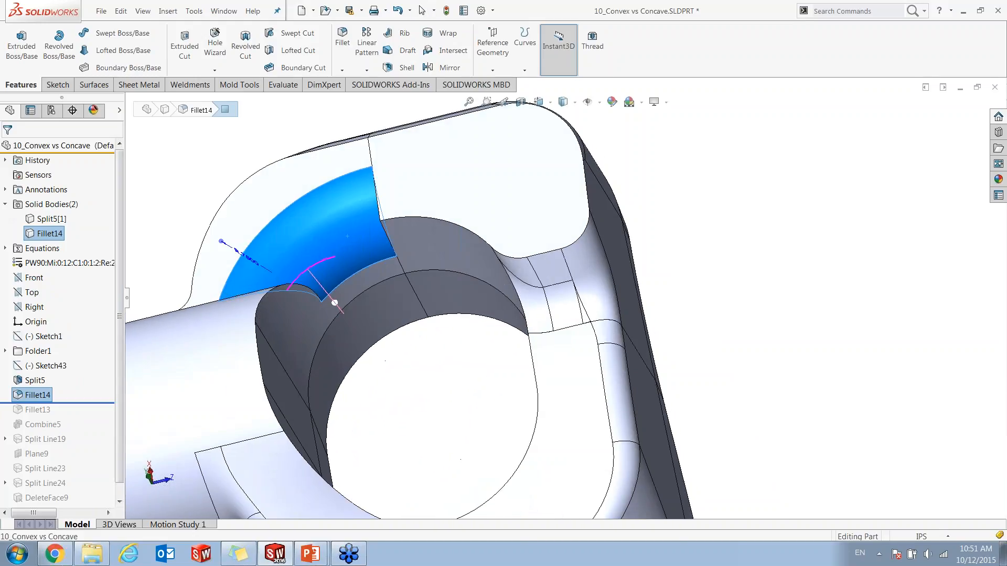
click(157, 256)
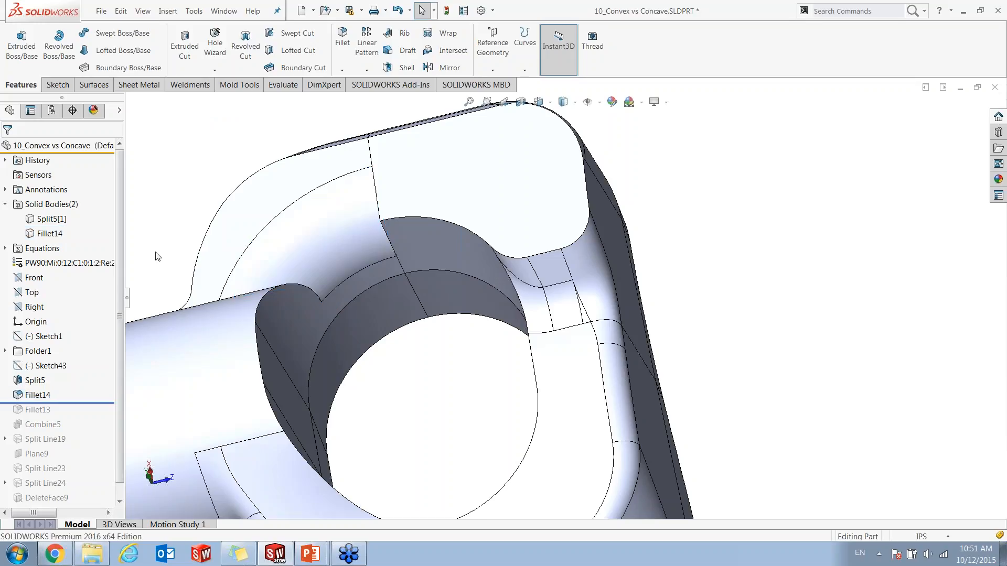
- Roll the history forward to include Fillet13 and highlight its fillet around the rim of the opening
drag(94, 403, 93, 417)
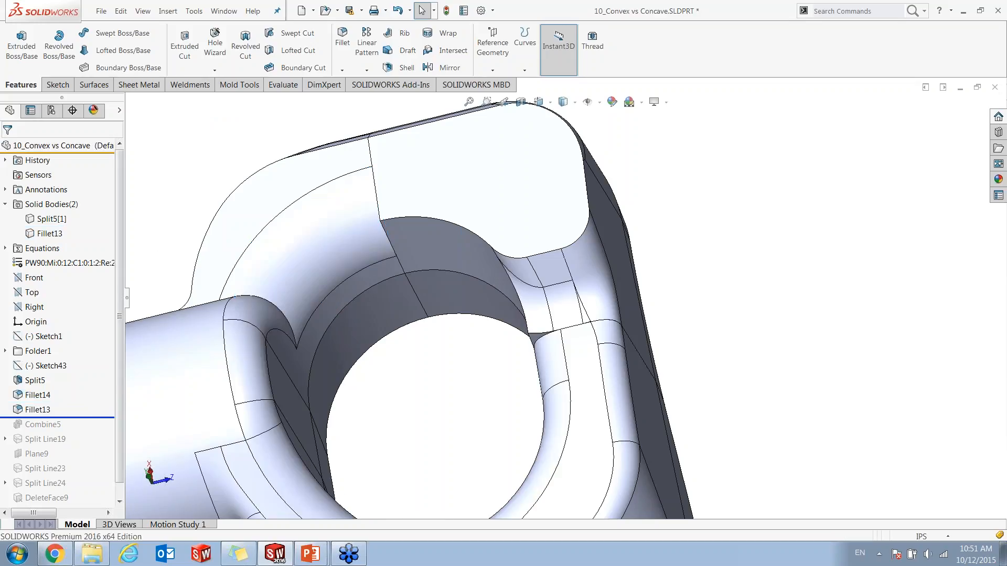
click(84, 409)
scroll(741, 421, up, 2)
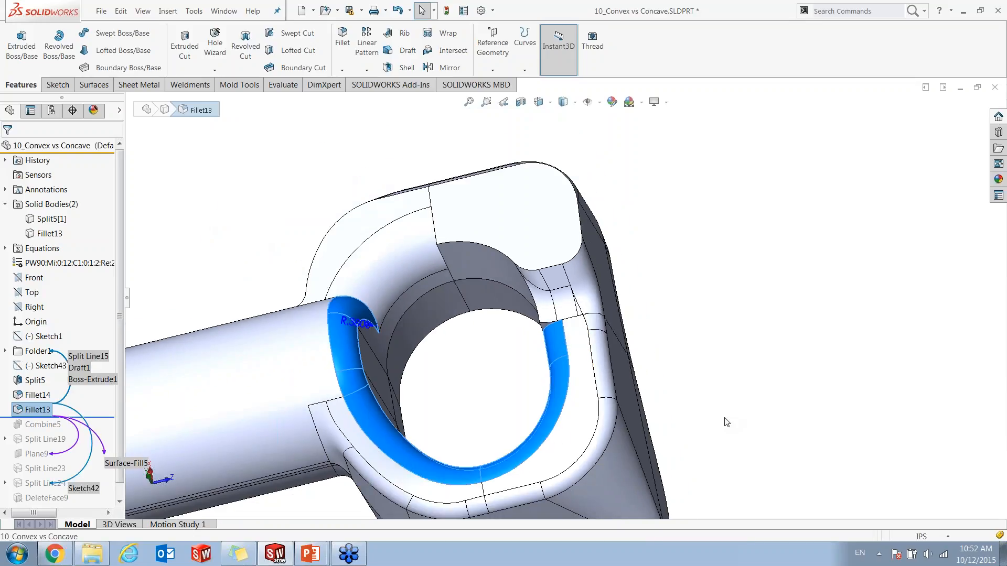
middle_drag(726, 422, 746, 321)
scroll(618, 342, down, 2)
click(143, 376)
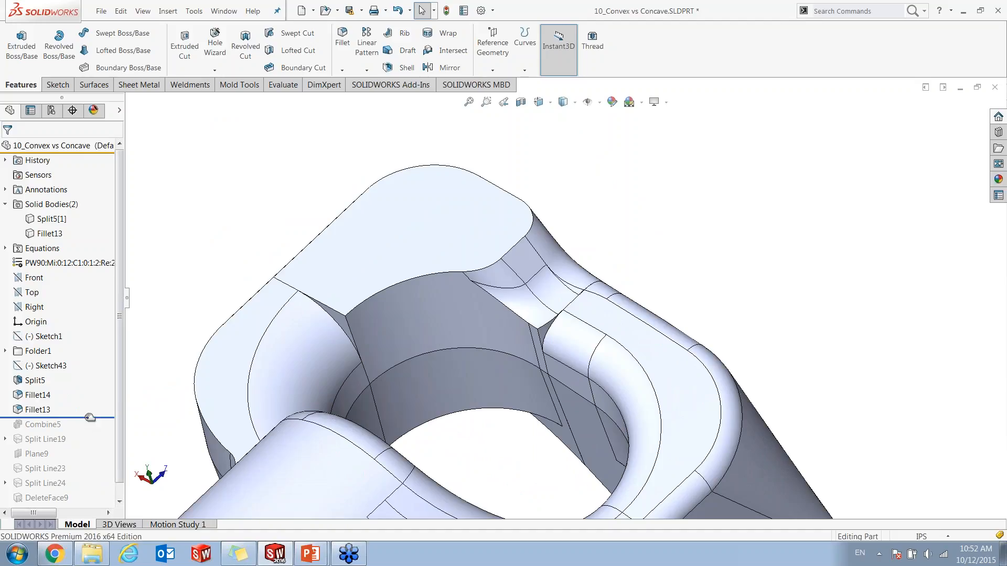
- Roll the history forward to include Combine5 and box-select the edges of the unfilleted region between the two fillet ends
drag(90, 418, 91, 431)
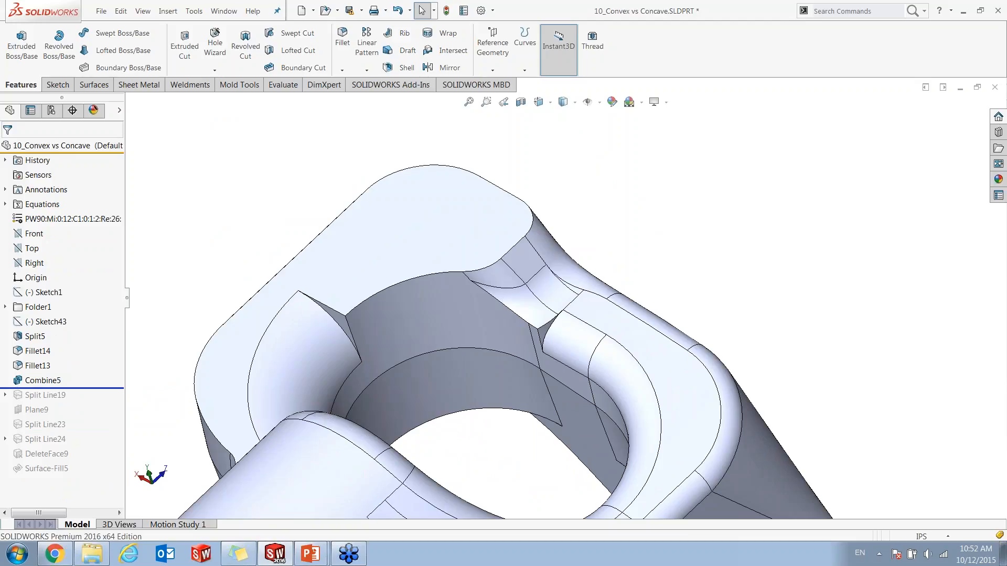
scroll(654, 368, down, 2)
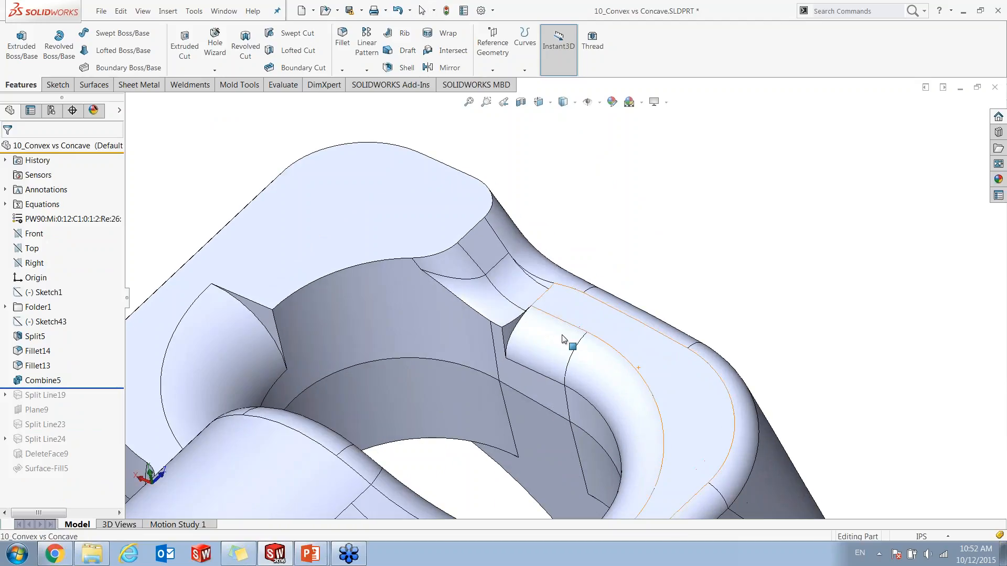
drag(213, 136, 542, 382)
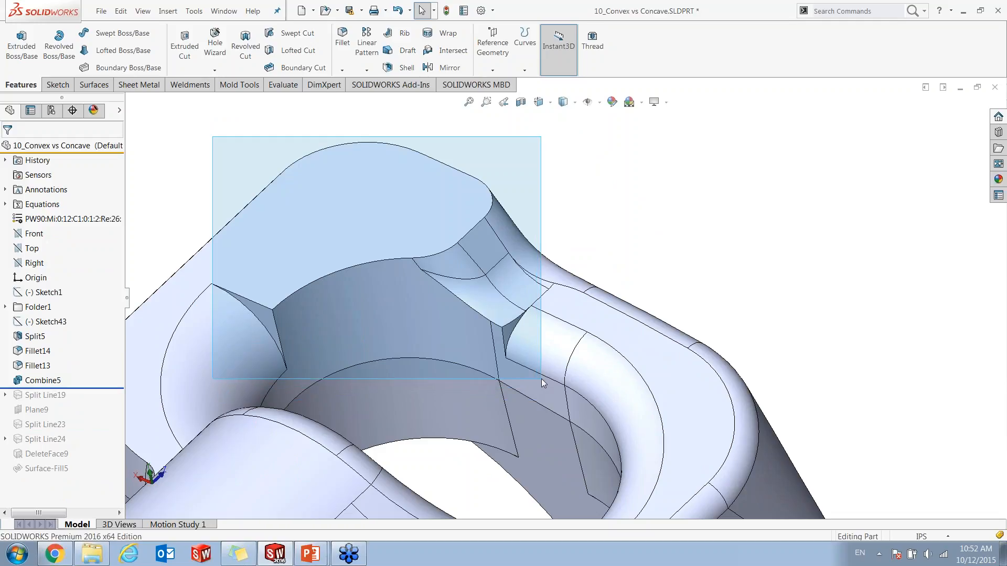
drag(542, 383, 542, 382)
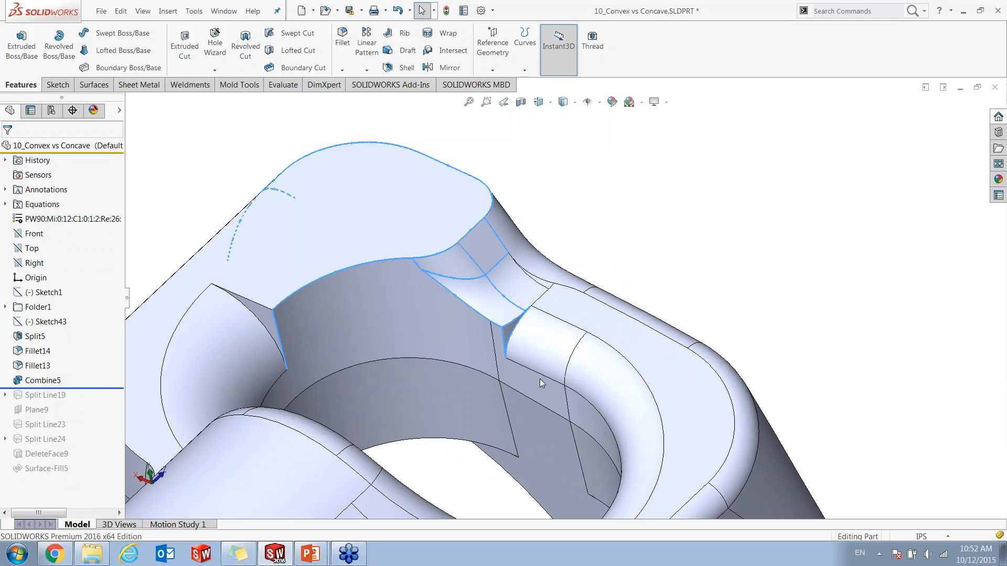
- Highlight the Fillet14 face, the Fillet13 face, and the small Fillet8 blend face where the fillets end
click(255, 328)
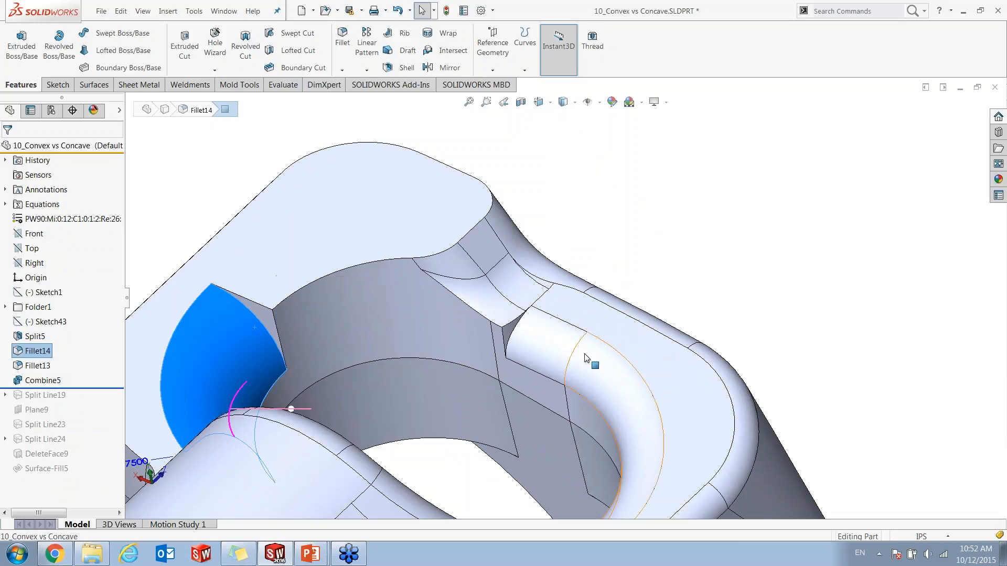
click(554, 350)
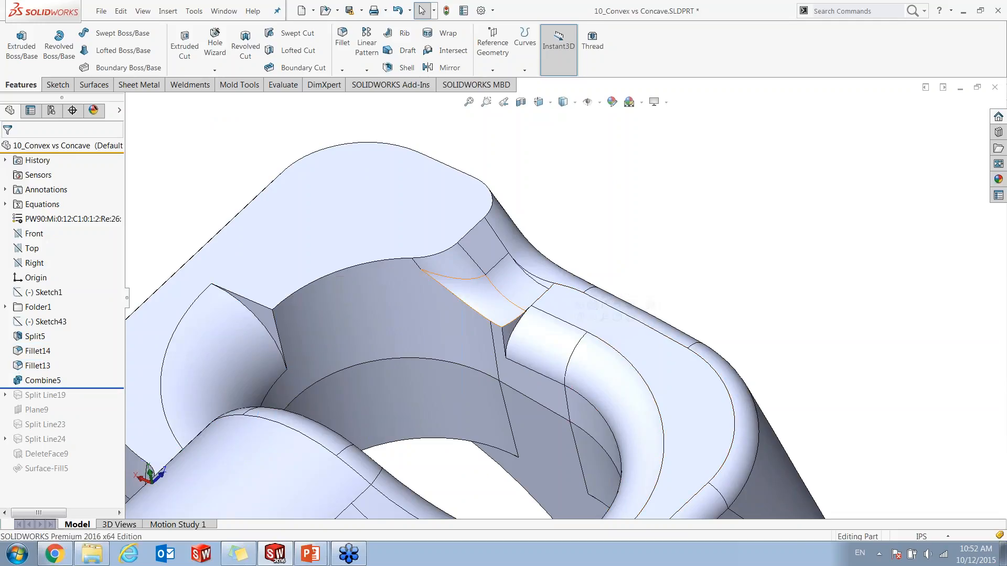
click(481, 308)
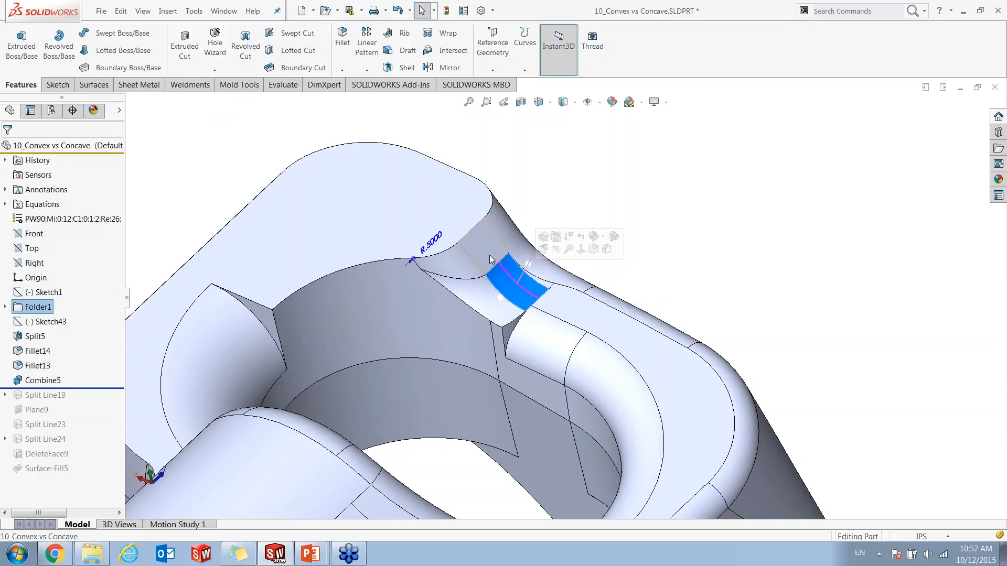
click(477, 313)
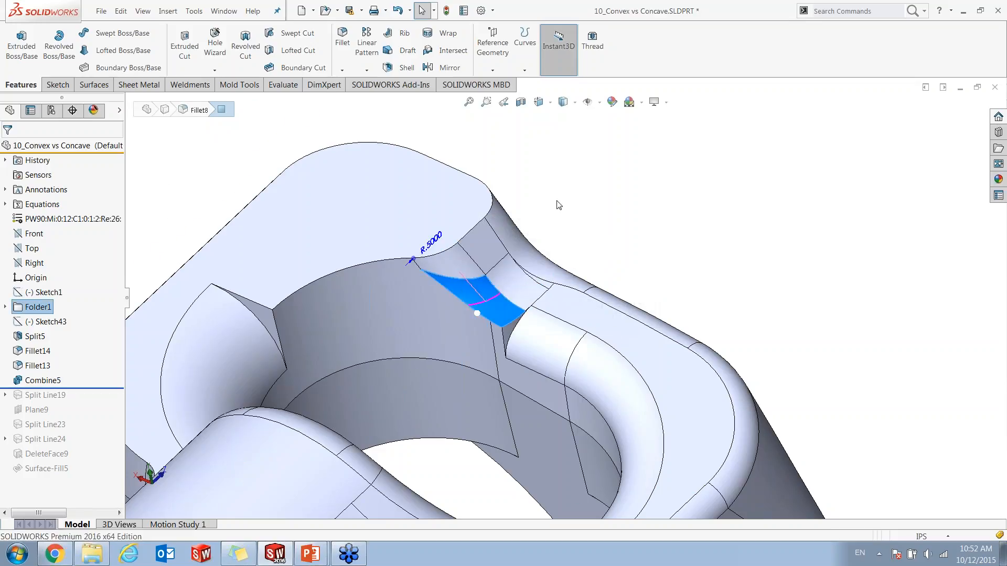
- Turn off Instant3D and check the small blend faces at the step beside the bore again
click(560, 47)
click(506, 286)
click(492, 296)
click(489, 251)
click(687, 272)
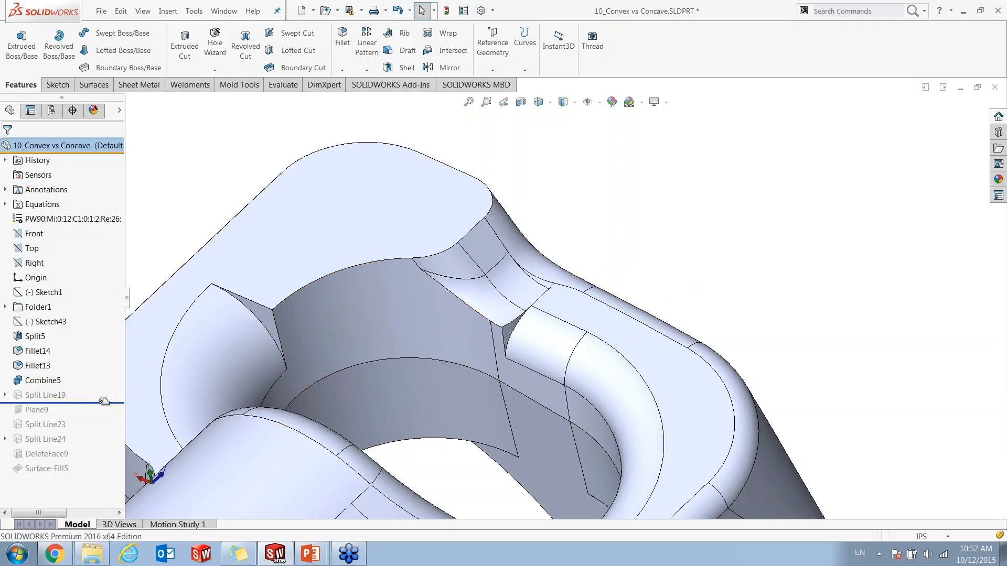
- Roll the history forward to include Split Line19 and select its curve on the upper face and the edges it meets at each end
click(265, 281)
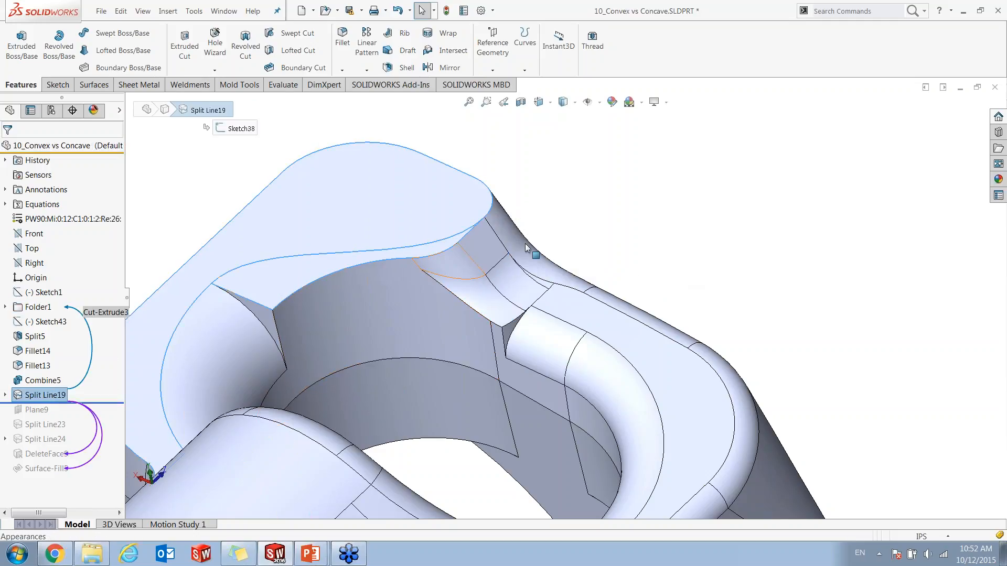
key(Escape)
click(374, 250)
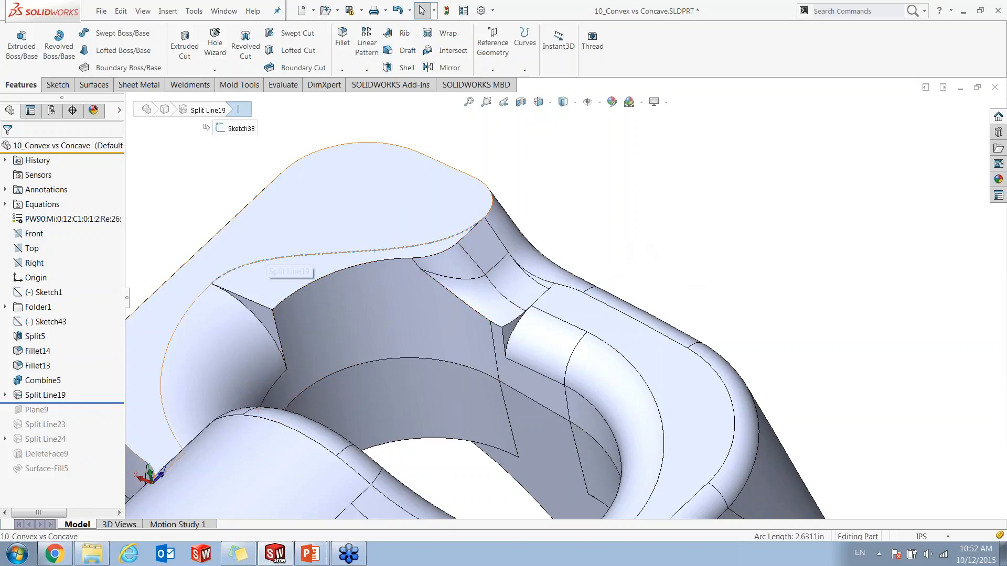
click(207, 290)
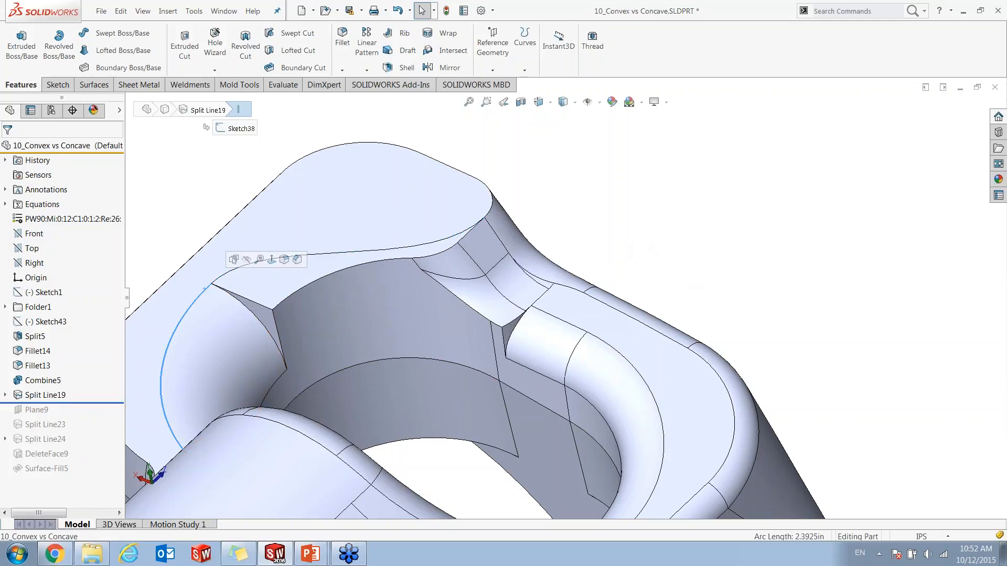
click(491, 208)
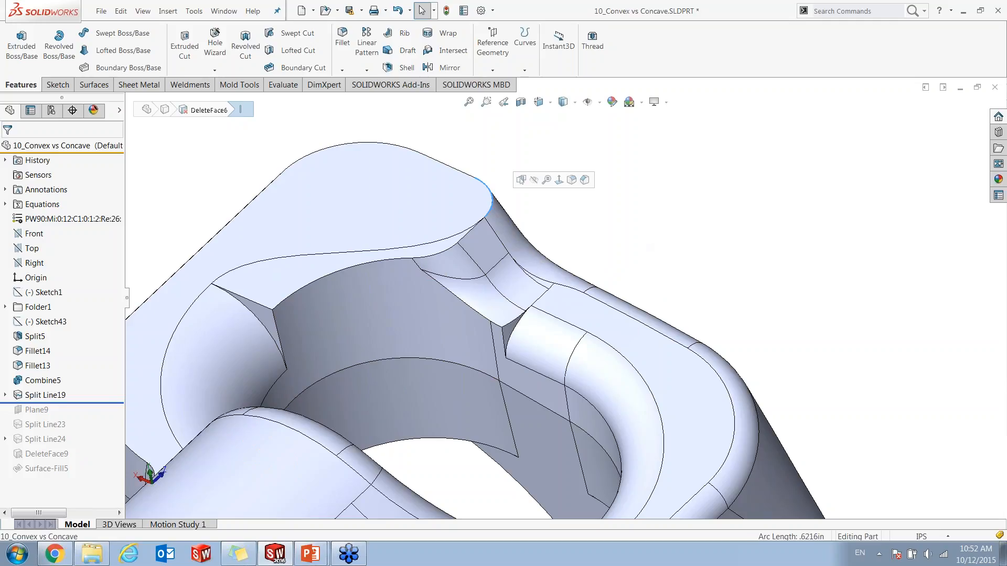
click(584, 224)
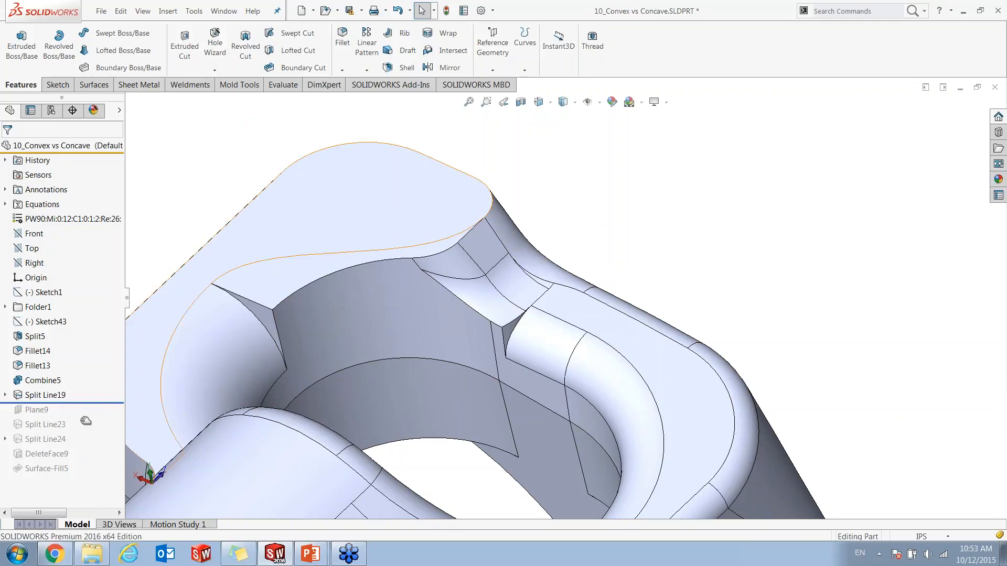
- Roll the history forward to include Plane9 and Split Line23 and select the short split edges on the bore wall at both fillet ends
drag(86, 402, 87, 432)
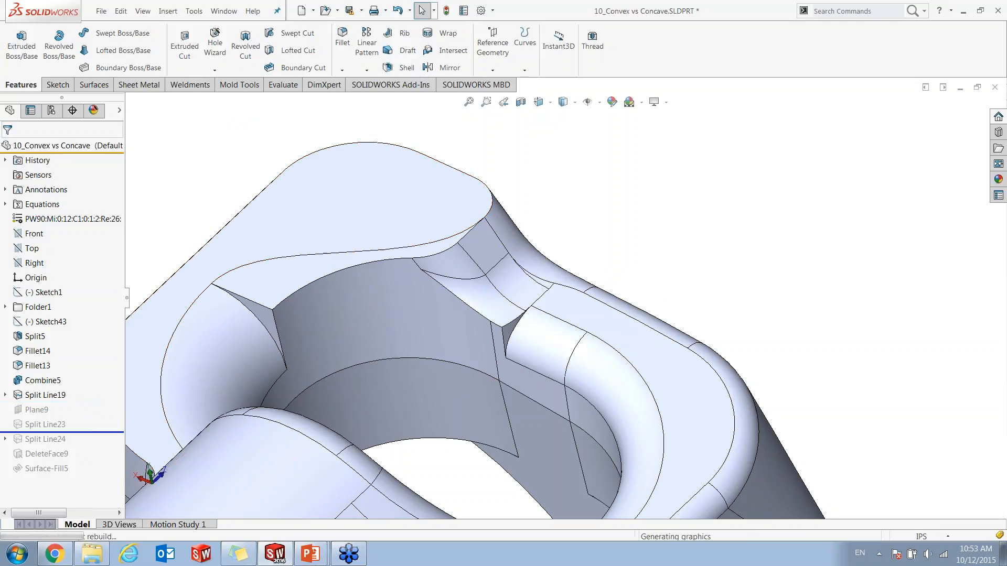
click(58, 425)
click(294, 393)
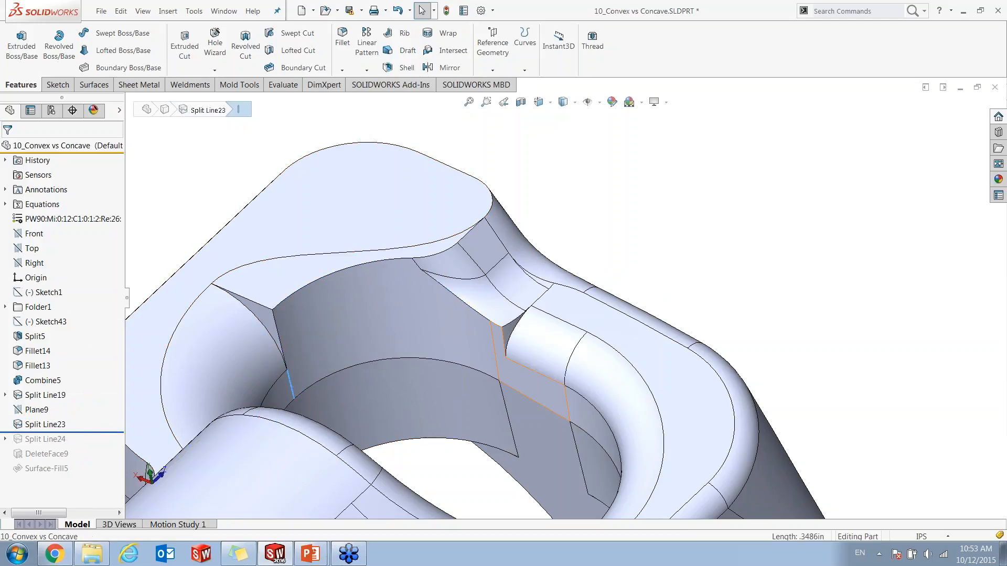
click(496, 359)
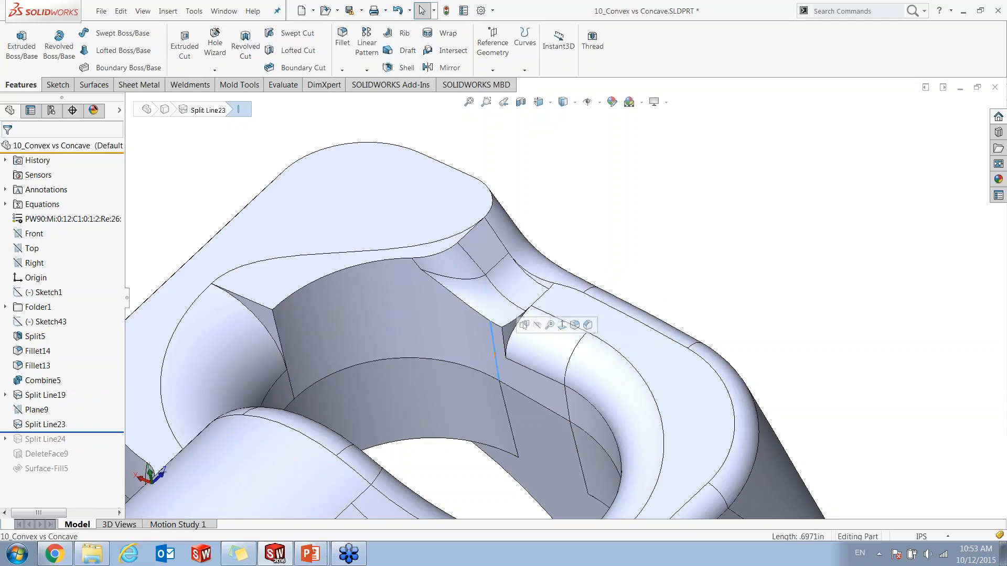
click(717, 260)
- Roll the history forward to include Split Line24 and select its arc on the bore wall and the adjoining edges at each end
drag(85, 432, 88, 449)
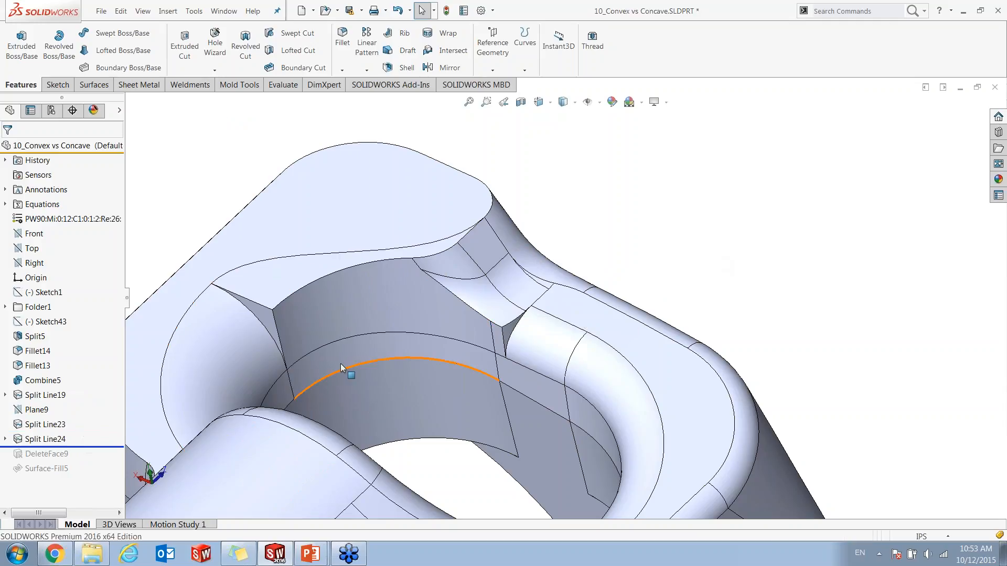
click(337, 342)
scroll(337, 342, down, 3)
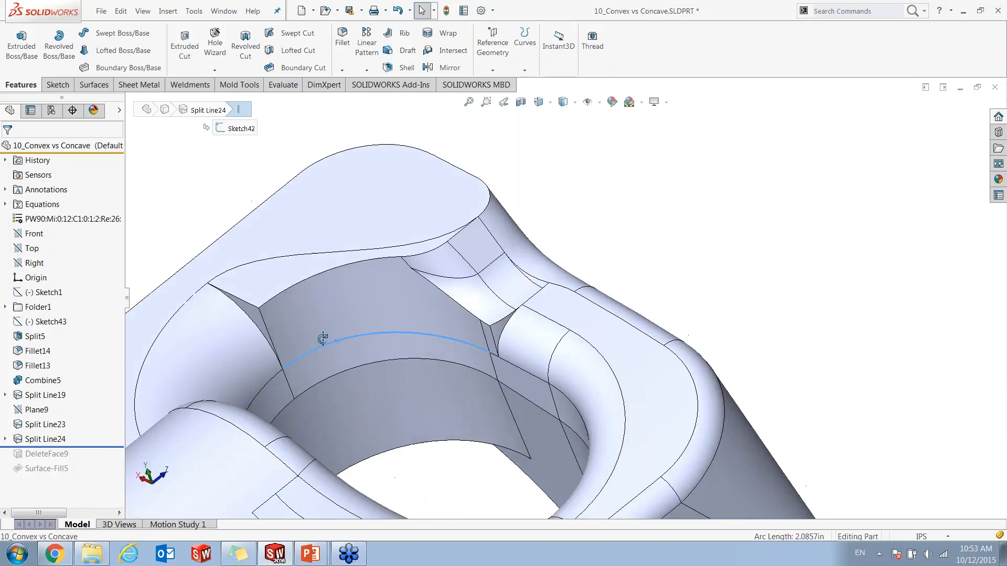
click(309, 359)
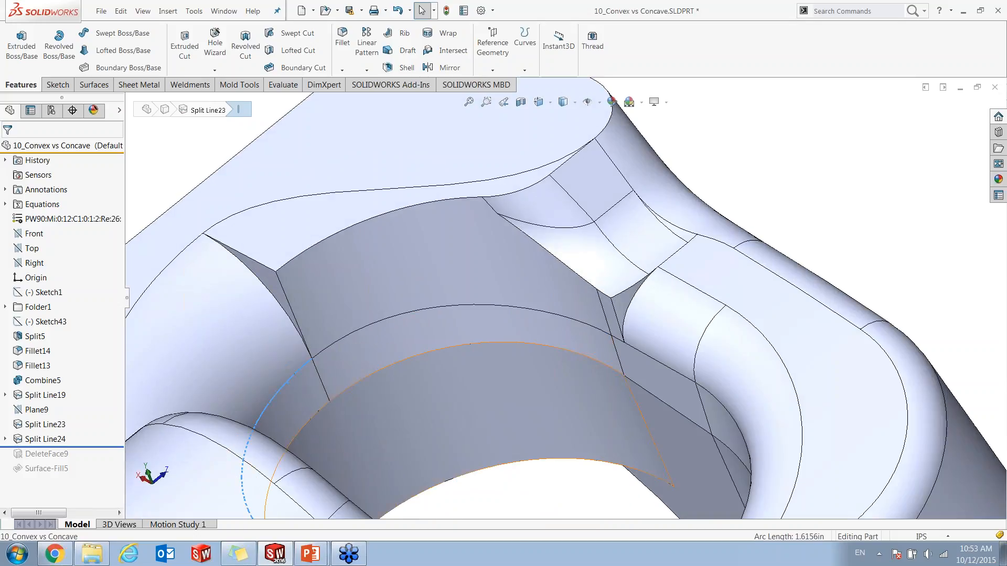
middle_drag(663, 394, 694, 398)
click(678, 376)
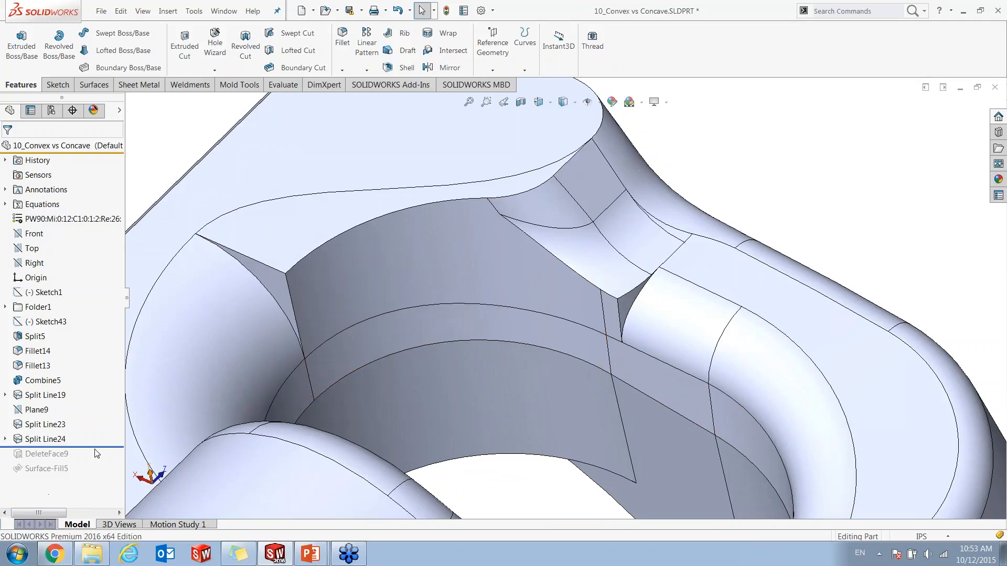
- Roll the history forward to include DeleteFace9 and highlight the neighbouring Surface-Fill6 face and the opening's edge beside the Fillet14 face
drag(97, 449, 99, 464)
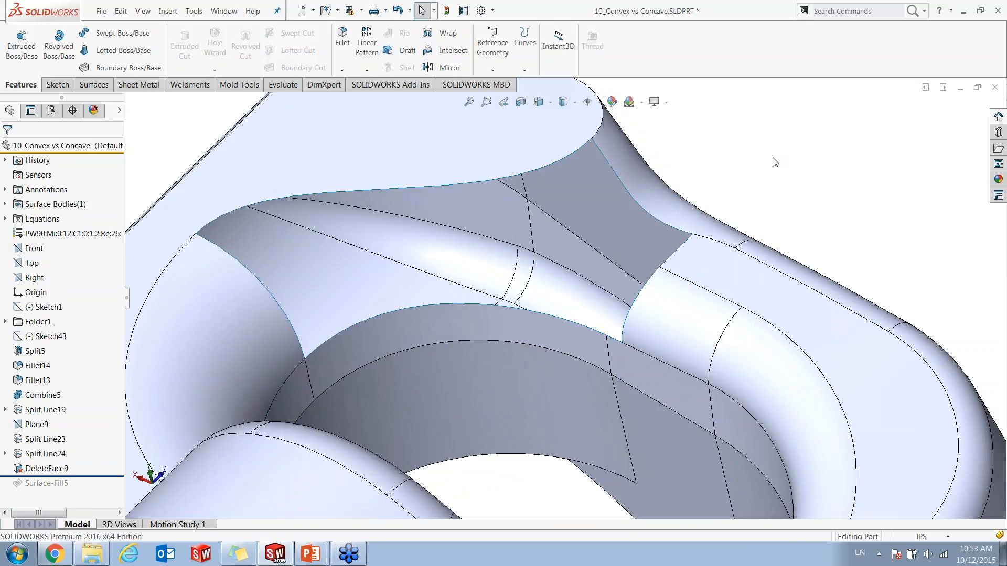
click(658, 199)
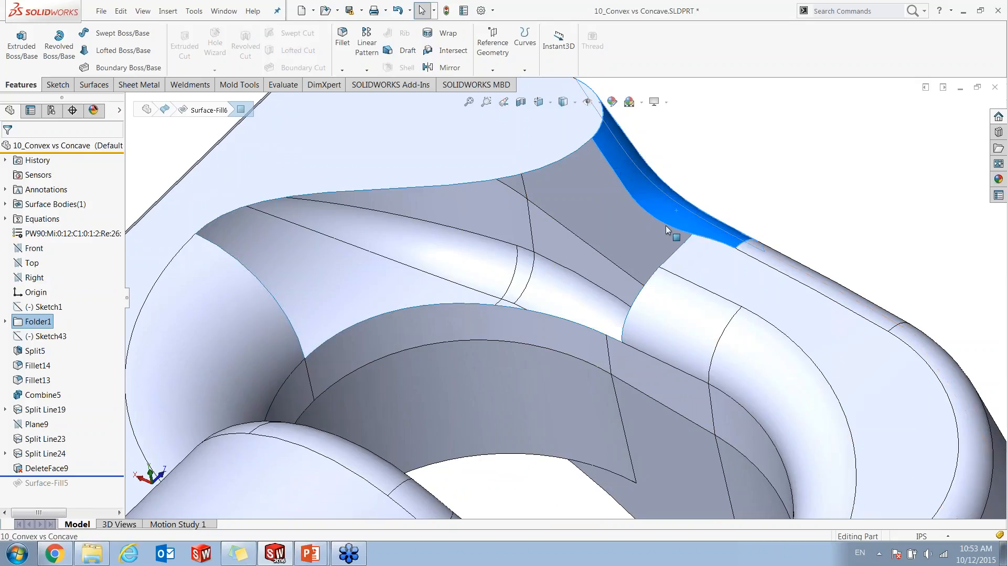
click(271, 297)
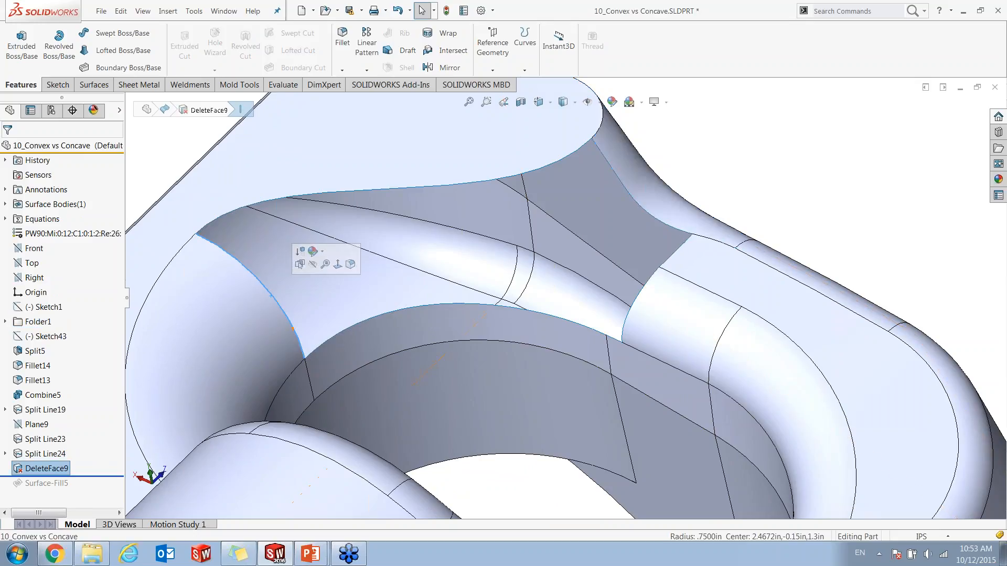
click(718, 151)
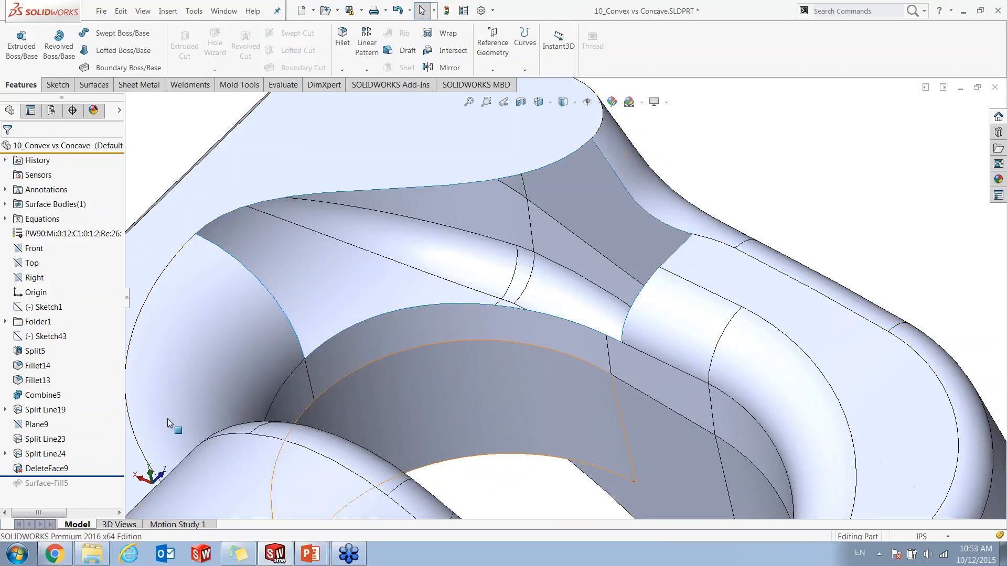
- Roll the history forward to include Surface-Fill5 and review the tangent and contact edge settings of its patch boundary
drag(100, 476, 100, 493)
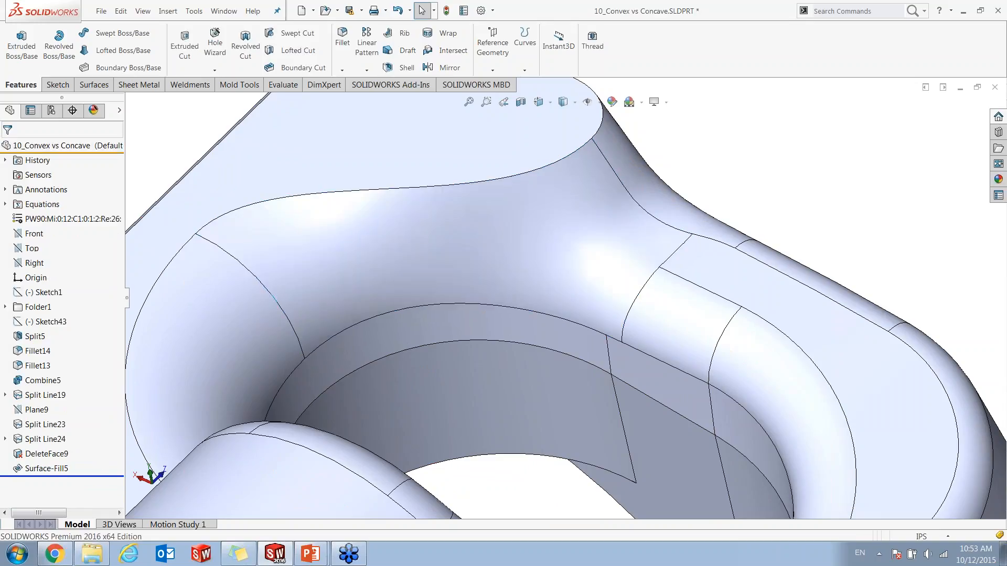
click(52, 470)
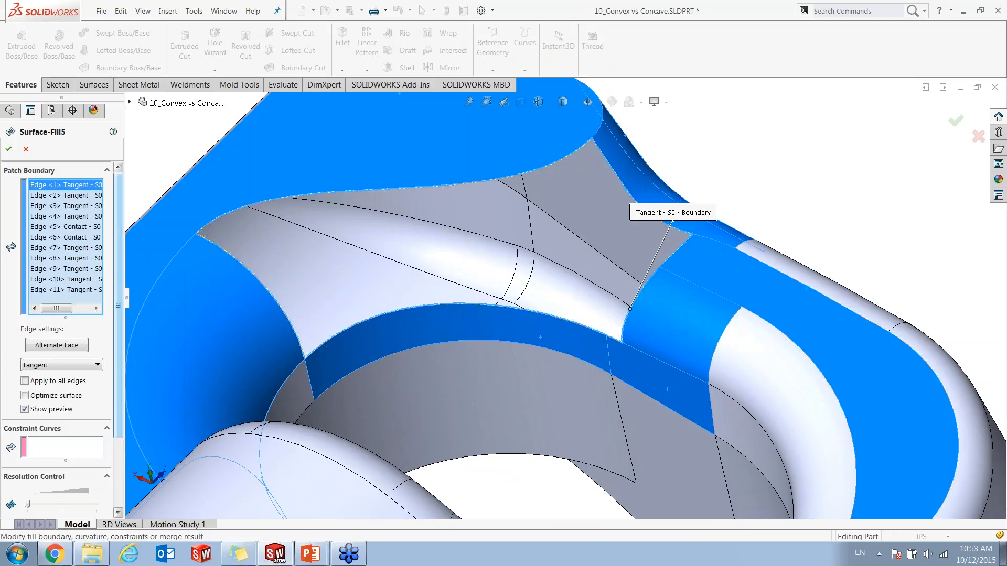
drag(125, 215, 144, 214)
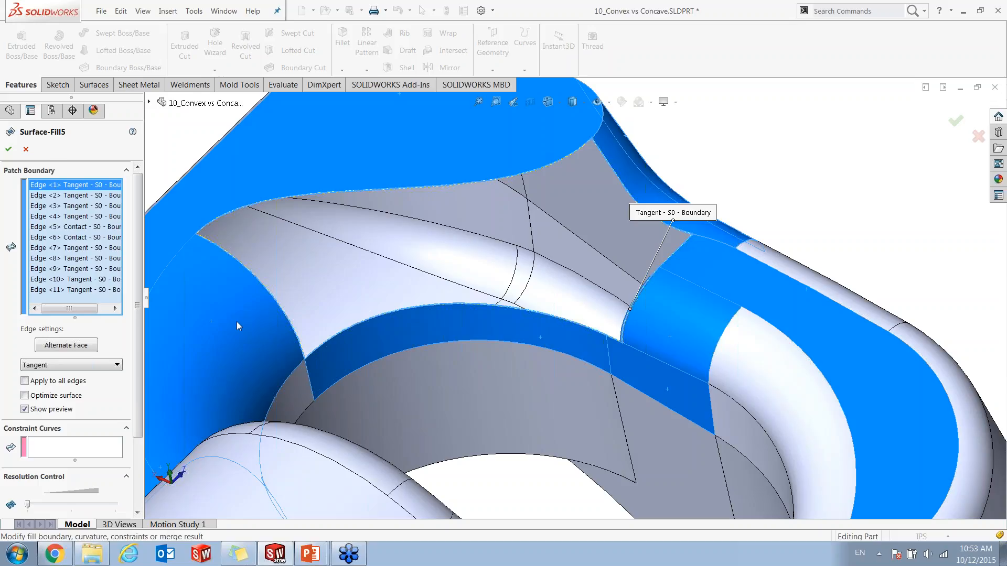
click(102, 368)
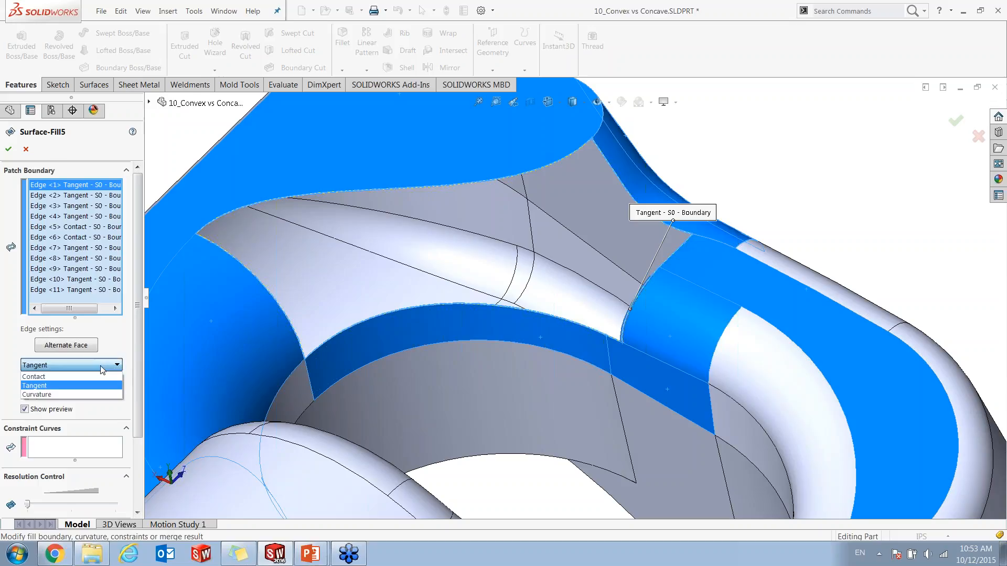
click(101, 367)
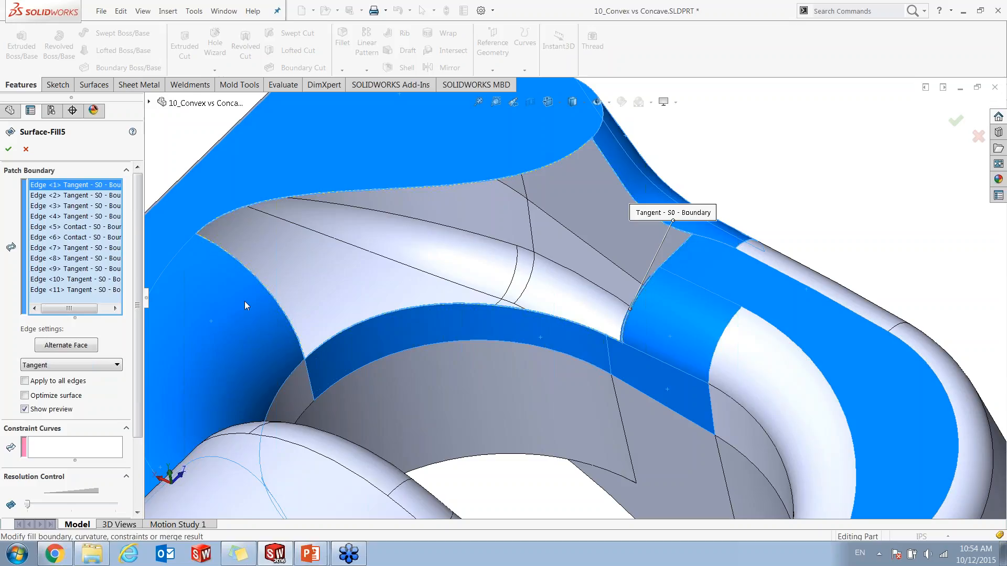
click(69, 227)
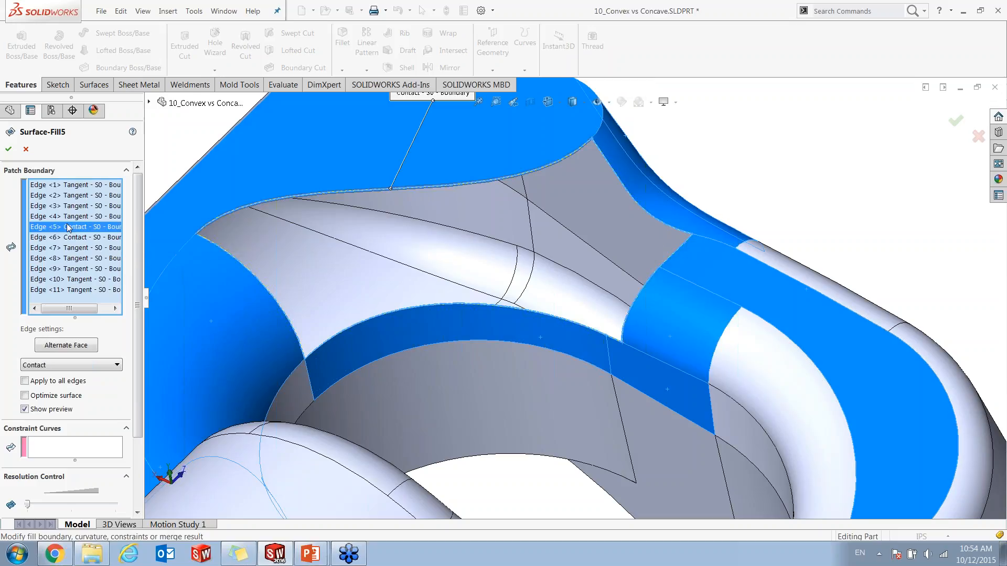
click(9, 149)
- Highlight the Surface-Fill5 patch and the adjoining Fillet14 face in turn to compare them across their shared edge
click(479, 207)
middle_drag(479, 206, 450, 314)
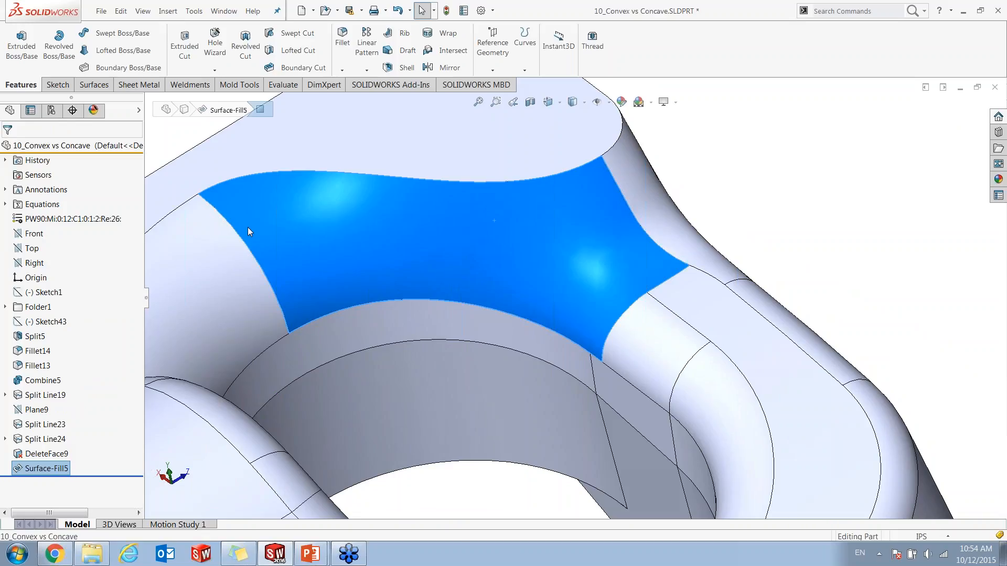
click(236, 252)
click(297, 288)
click(215, 301)
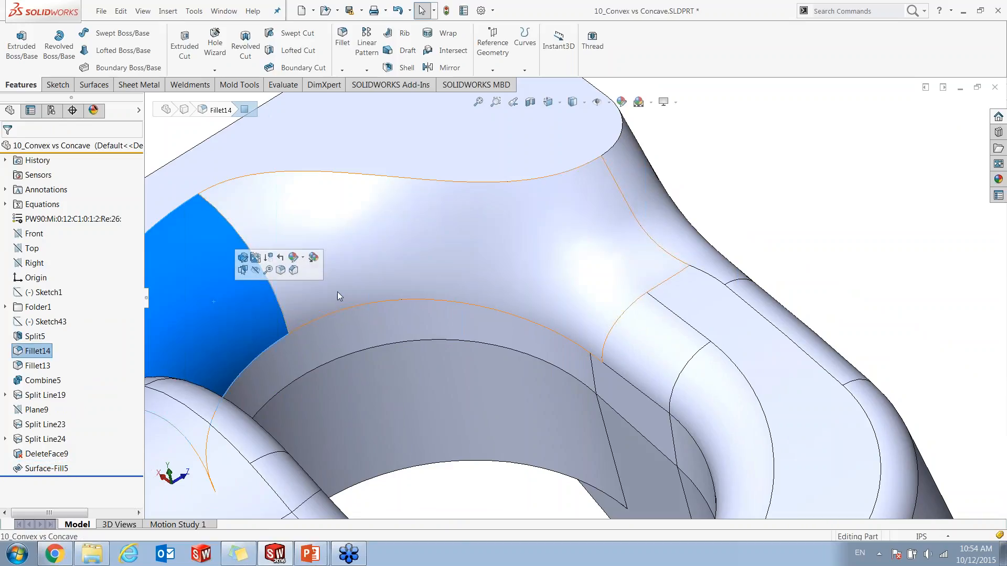
click(382, 286)
click(213, 303)
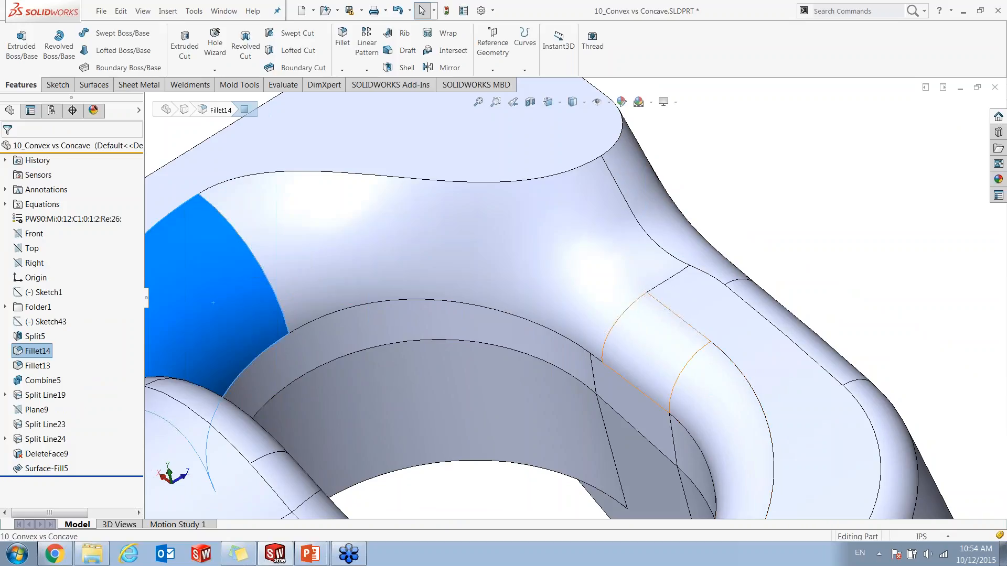
- Highlight the Surface-Fill5 patch, the Fillet13 face and the flat face beside it in turn to check the transition there
click(632, 296)
click(682, 362)
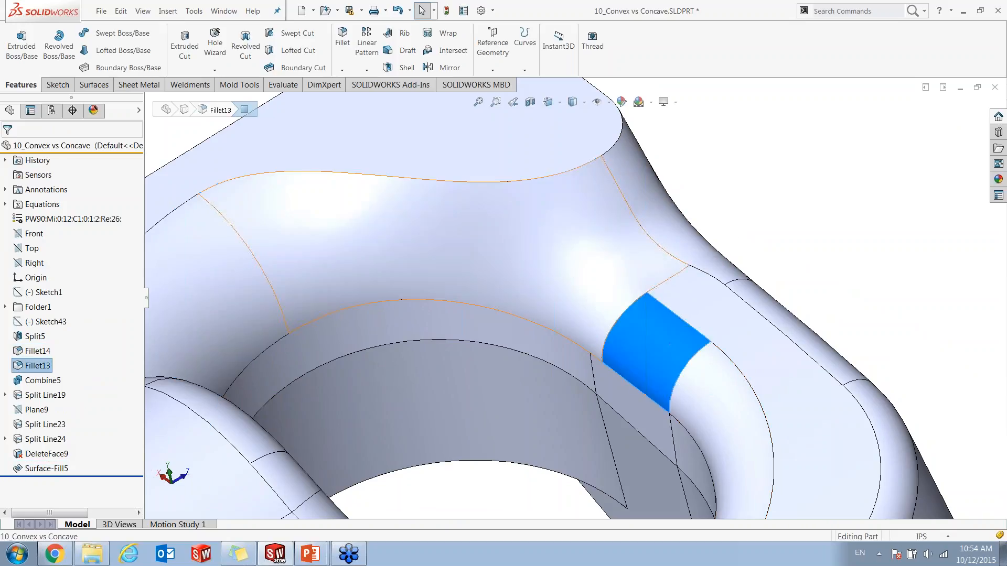
click(630, 300)
click(696, 309)
click(662, 336)
click(611, 295)
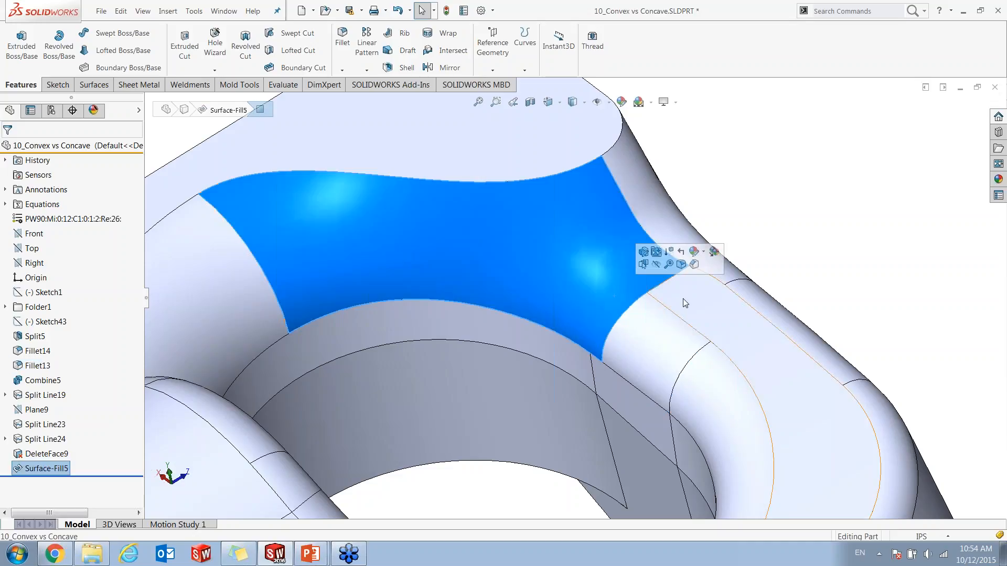
click(695, 302)
click(674, 313)
click(676, 294)
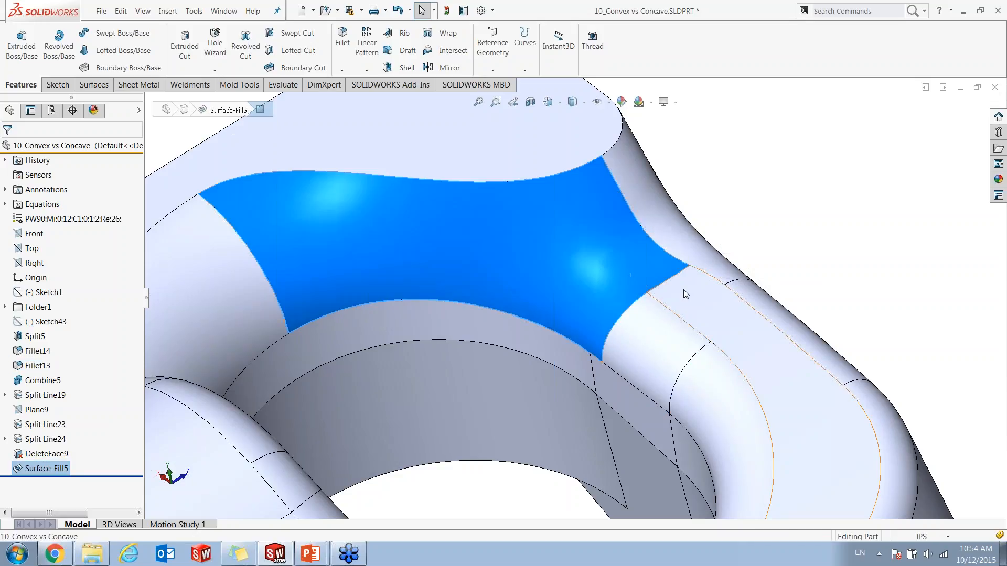
click(638, 321)
click(782, 237)
- Highlight the flat upper face and the Surface-Fill5 patch alternately to check the transition along the Split Line19 curve
middle_drag(526, 153, 487, 210)
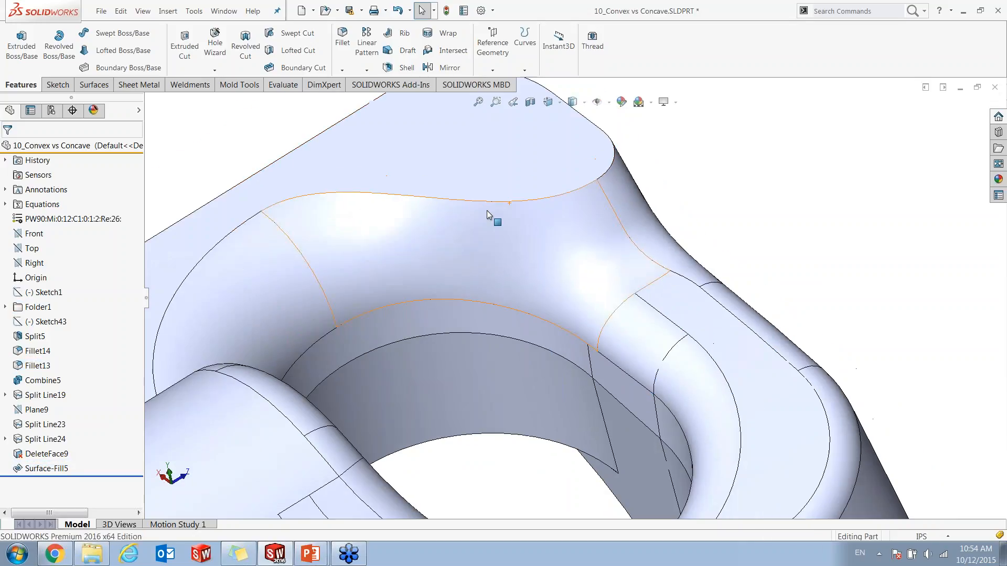
click(495, 180)
click(499, 221)
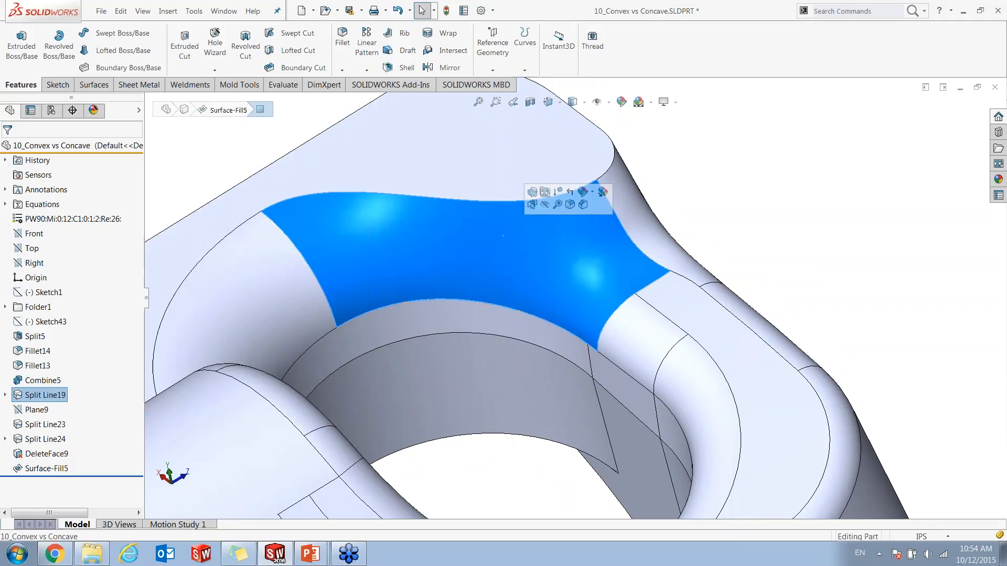
click(459, 192)
click(460, 221)
click(450, 184)
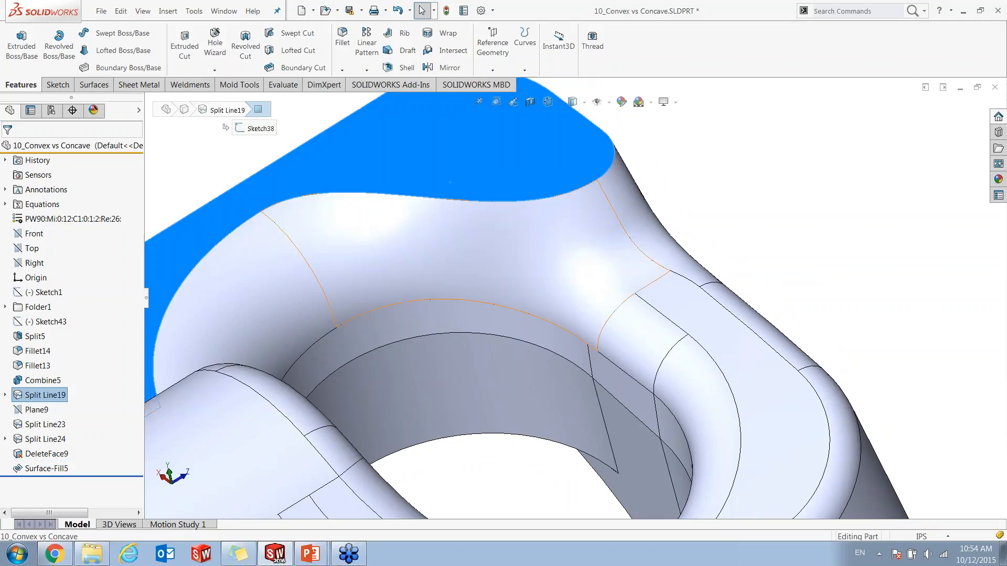
click(456, 248)
click(773, 221)
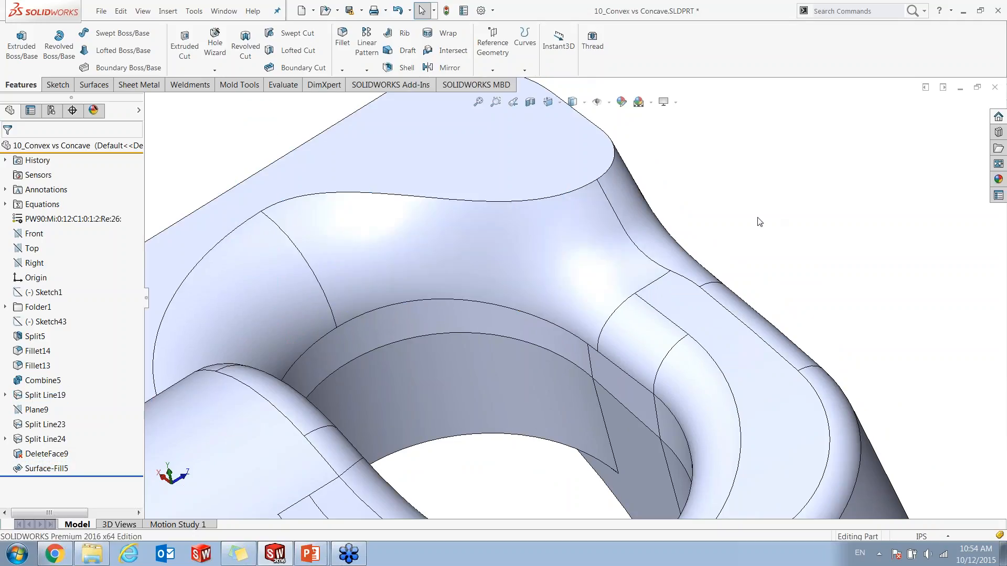
- Display horizontal zebra stripes on the whole part
click(282, 84)
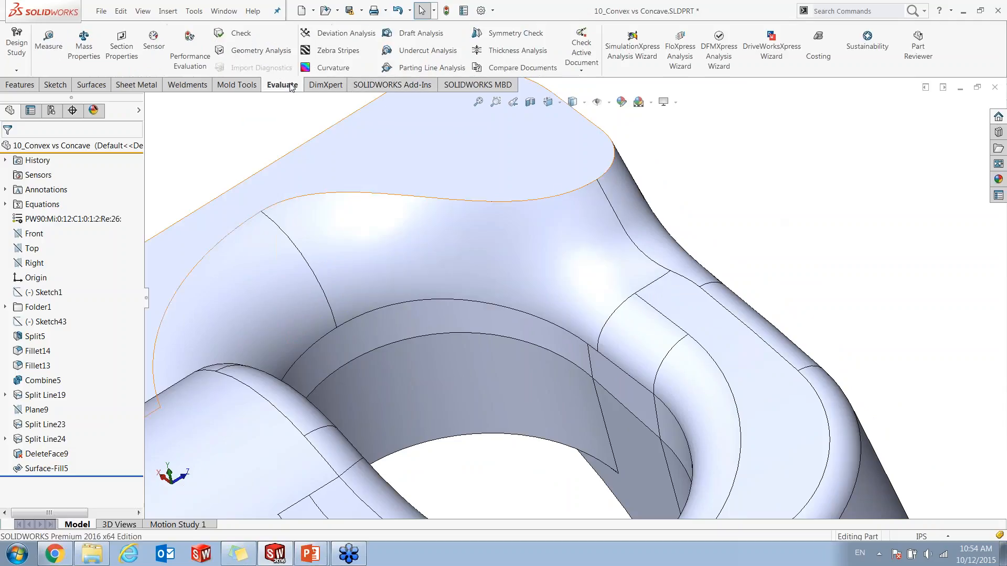
click(516, 249)
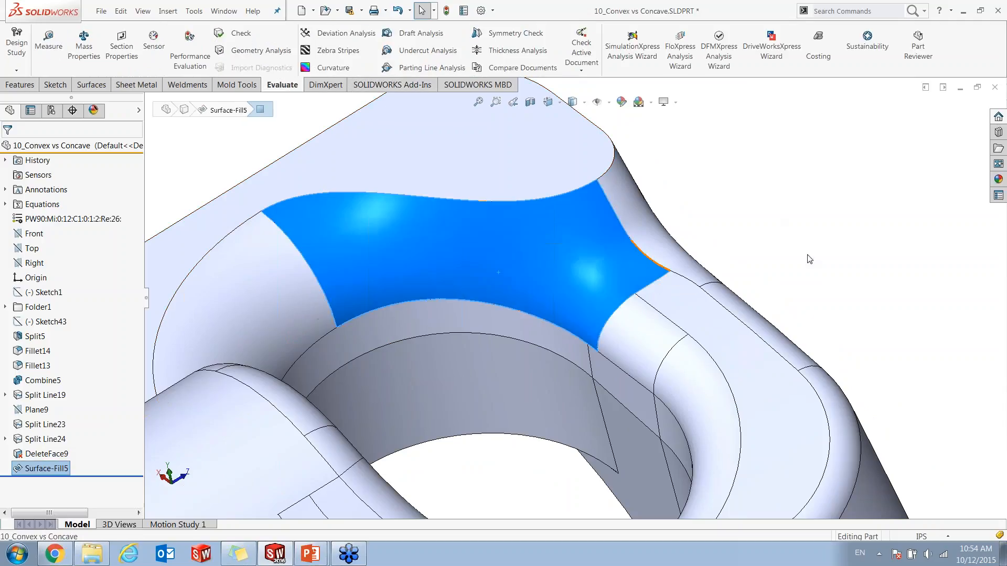
click(792, 245)
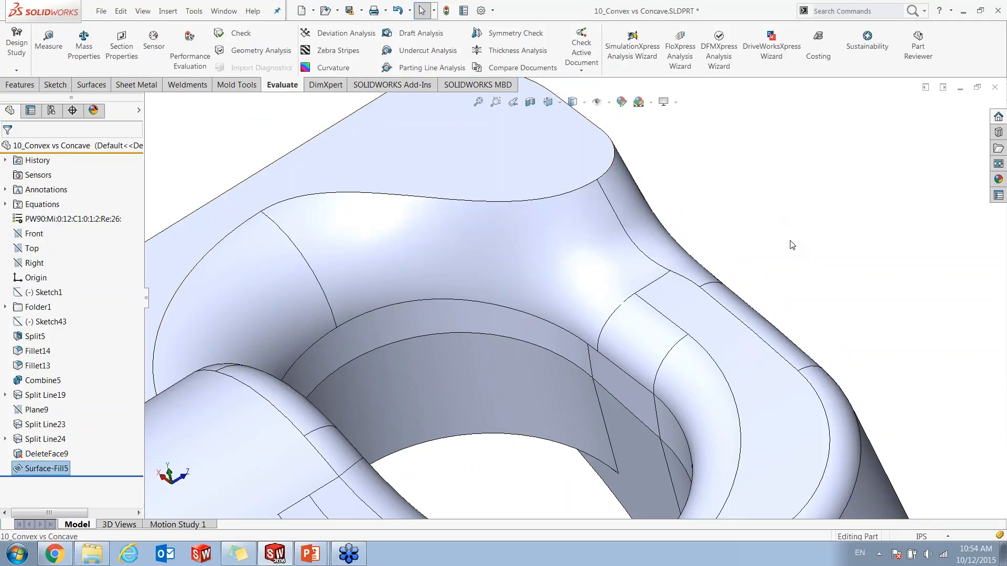
click(343, 54)
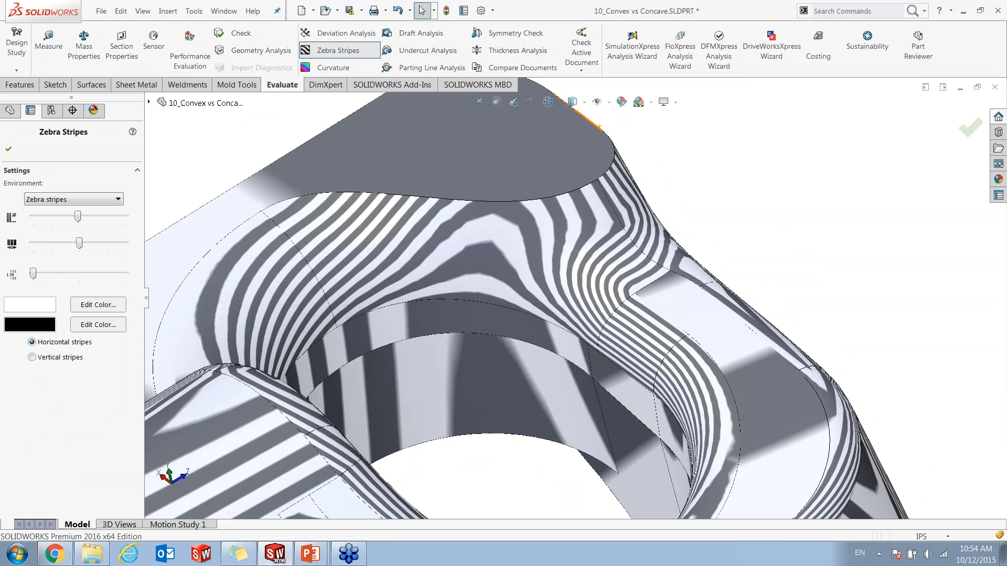
right_click(755, 254)
- Examine the zebra stripes across the filled patch and its borders with the neighbouring fillets, the upper face and the bore wall
middle_drag(722, 284, 724, 298)
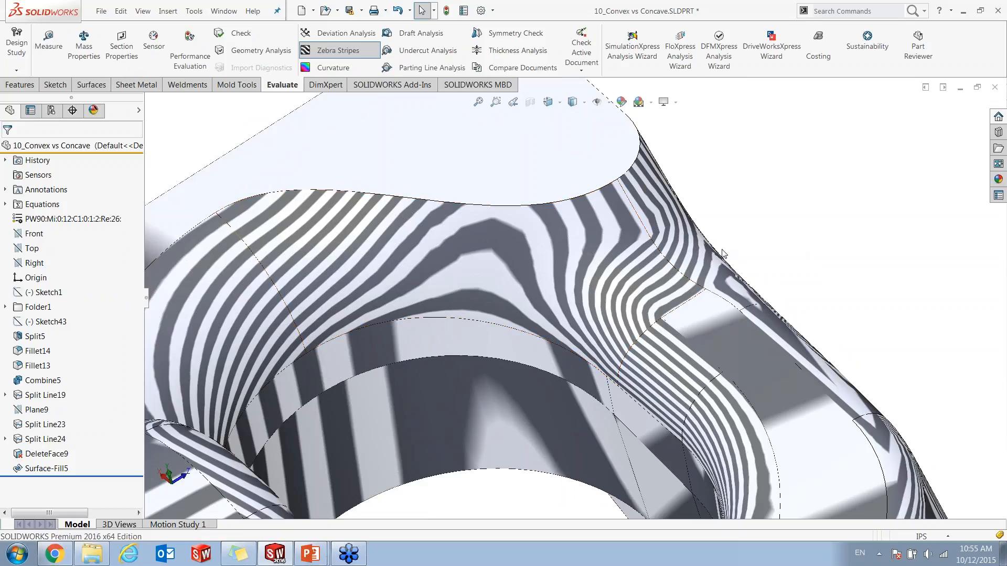
scroll(304, 278, down, 2)
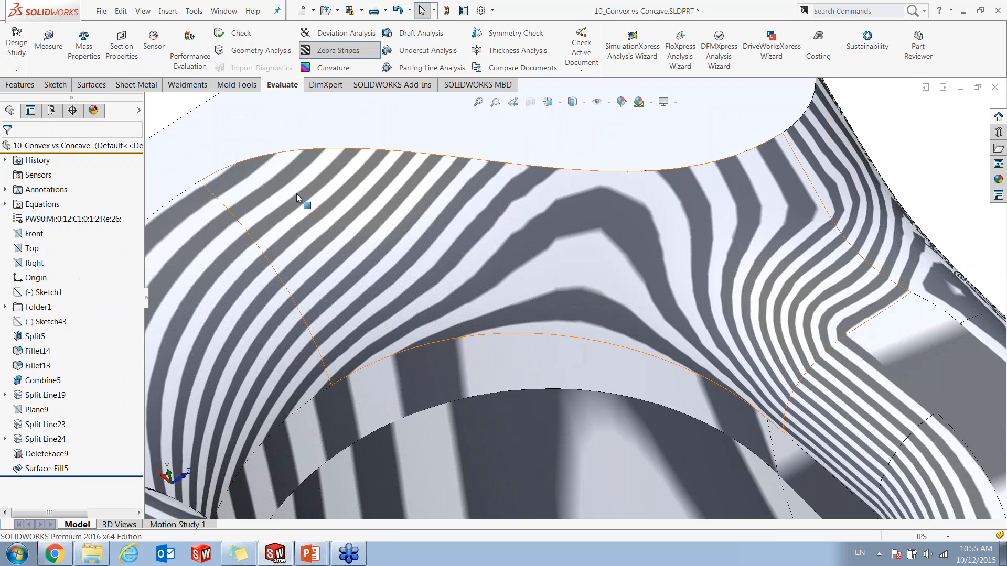
middle_drag(372, 221, 605, 224)
scroll(477, 344, down, 2)
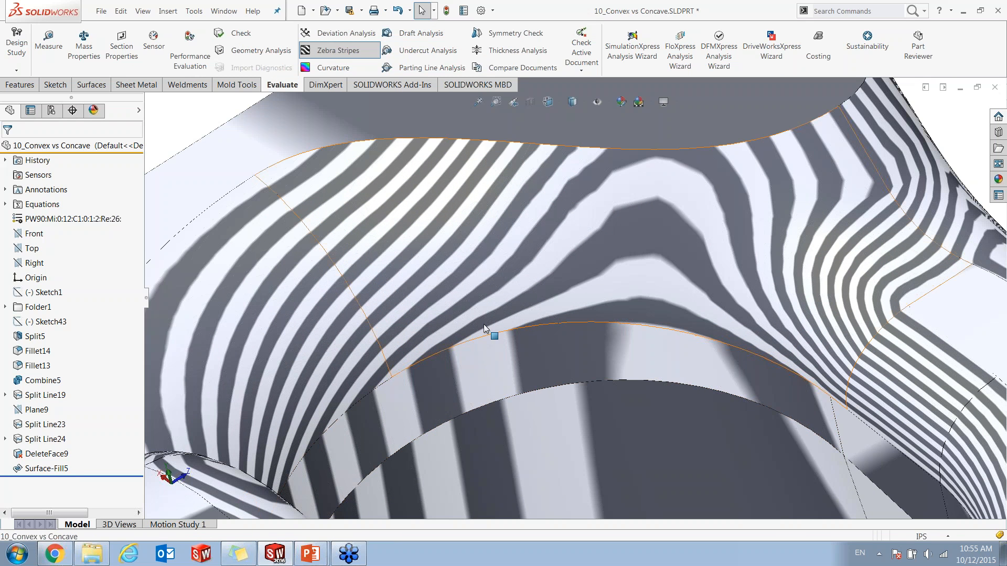
scroll(481, 442, up, 3)
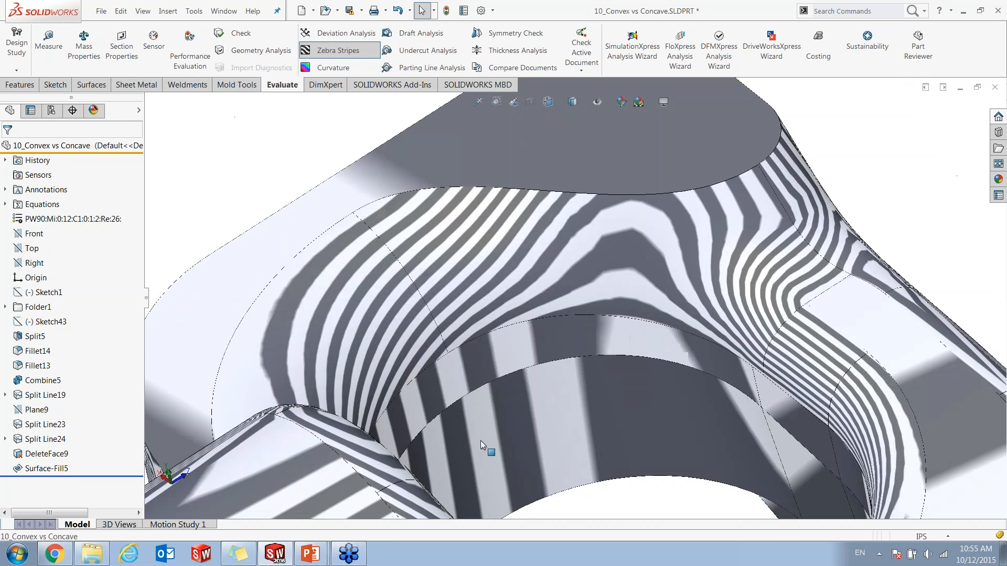
- Highlight the Draft3 bore wall and the narrow Split Line23 face above it alternately to compare the zebra stripes across their shared edge
scroll(533, 425, down, 4)
click(514, 324)
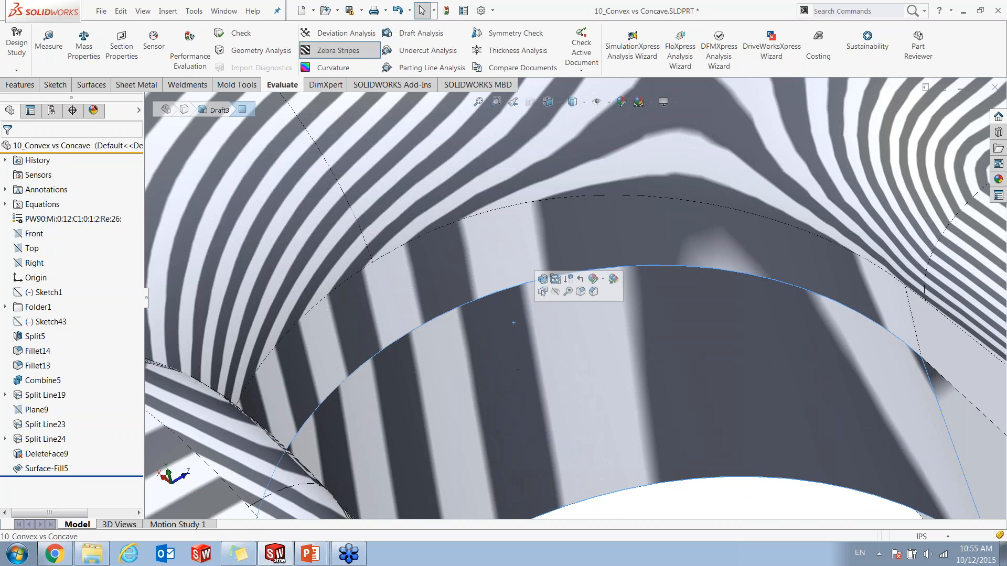
click(512, 270)
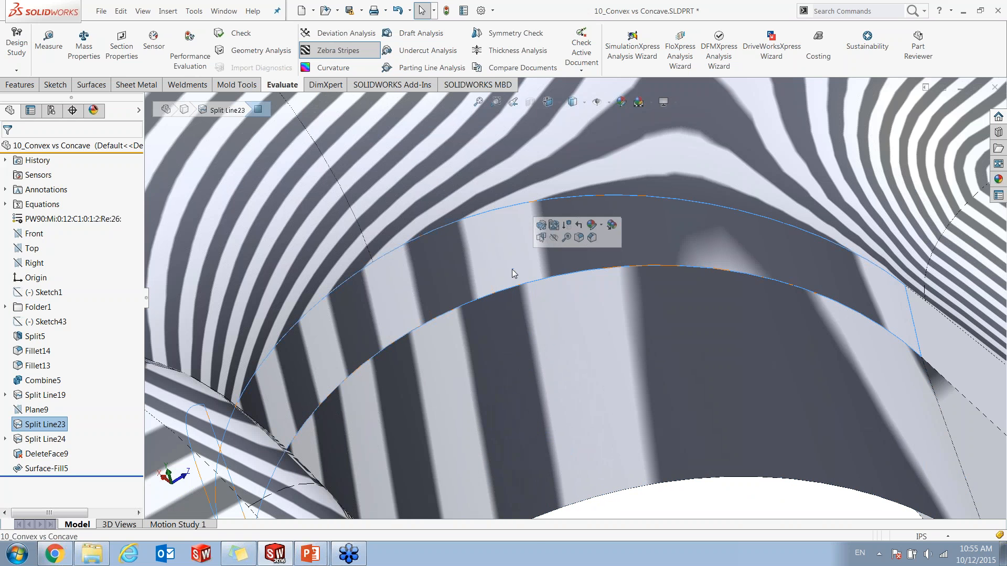
click(457, 276)
click(488, 388)
click(464, 299)
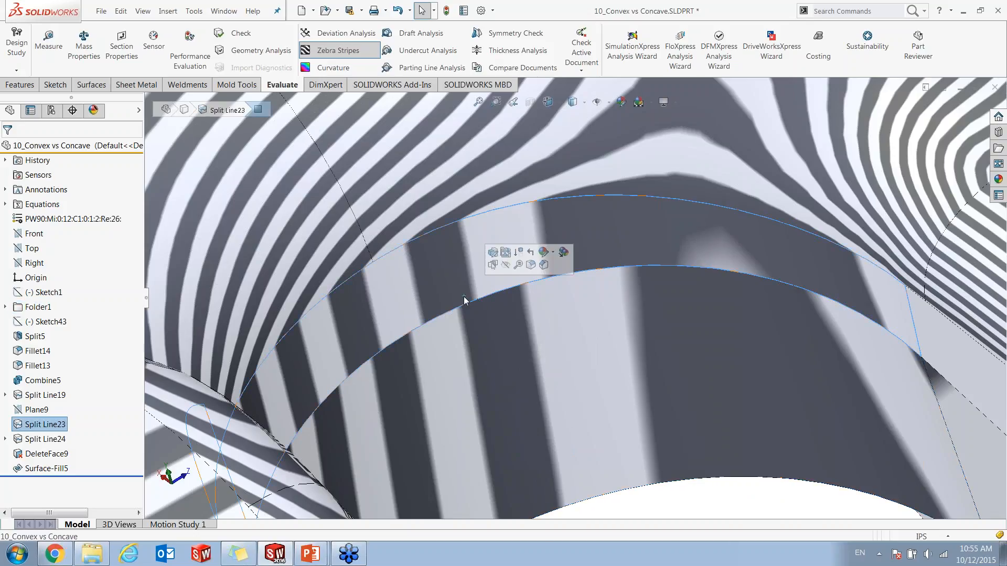
click(498, 332)
click(490, 274)
click(500, 336)
click(488, 274)
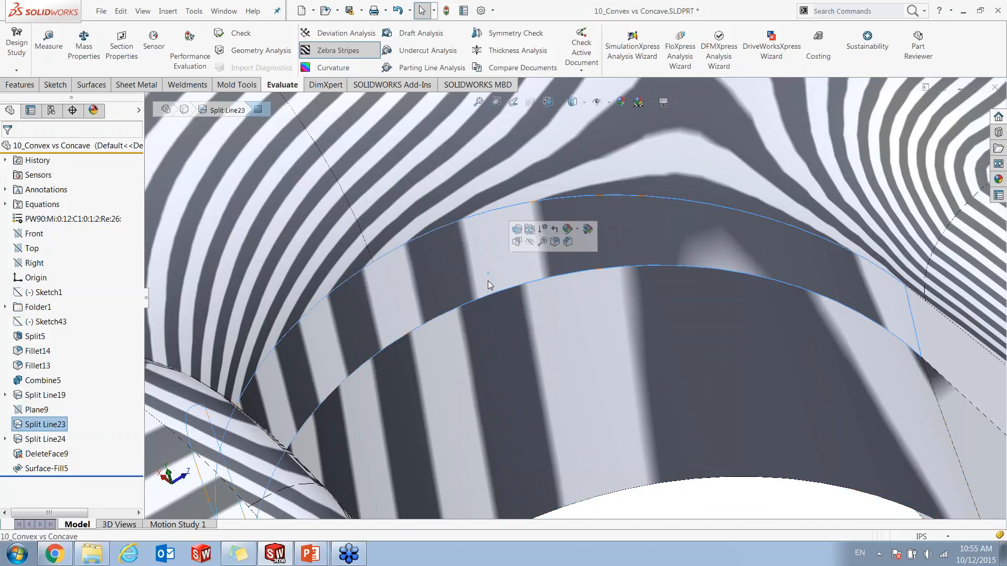
click(489, 335)
click(480, 279)
click(476, 328)
click(466, 282)
click(472, 331)
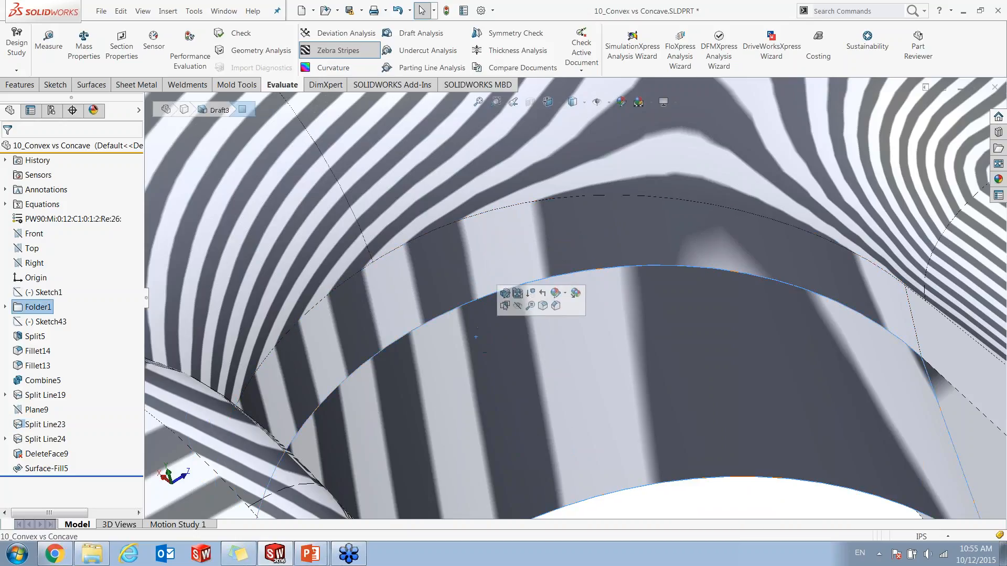
click(467, 283)
click(470, 345)
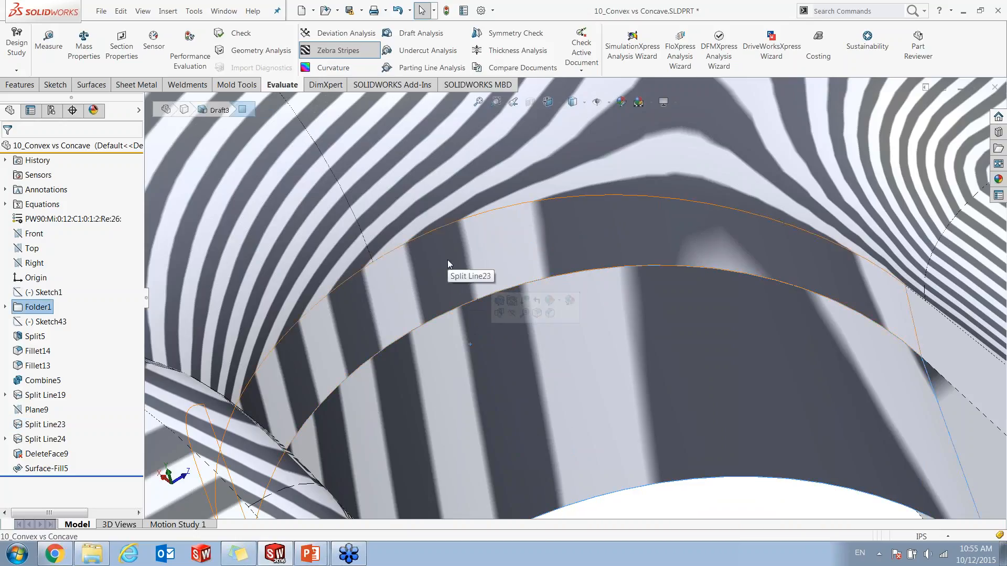
- Turn off the zebra stripes display and clear the bore wall selection
middle_drag(481, 288, 722, 231)
scroll(700, 236, down, 2)
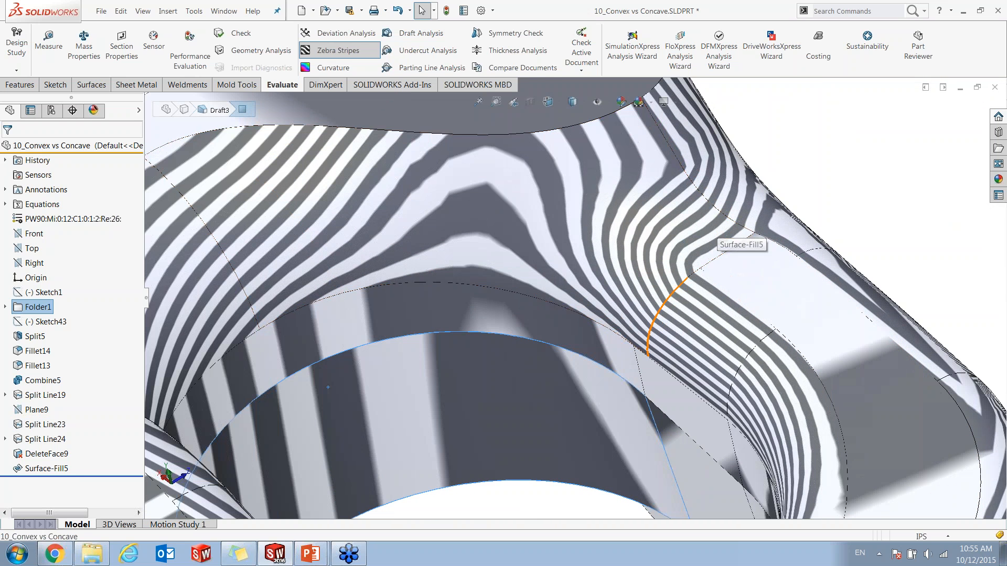
scroll(622, 204, up, 1)
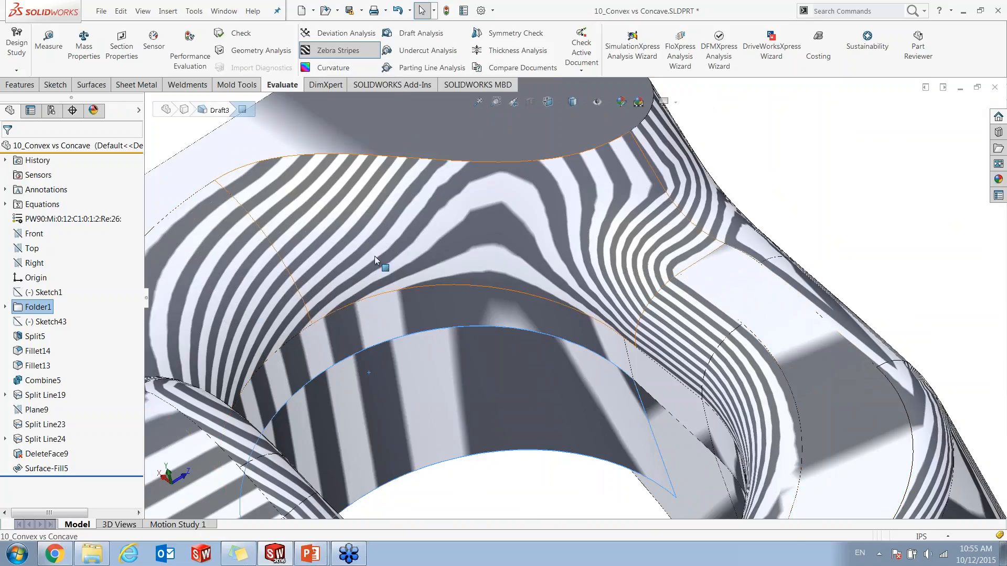
click(362, 48)
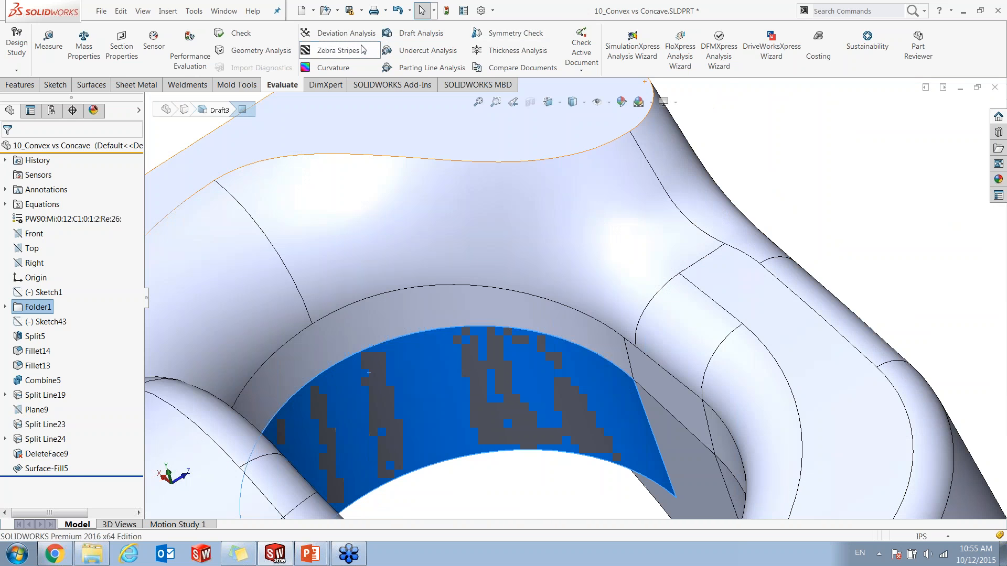
click(759, 150)
scroll(759, 151, up, 4)
- Close all open documents, including the 10_Convex vs Concave part
click(233, 16)
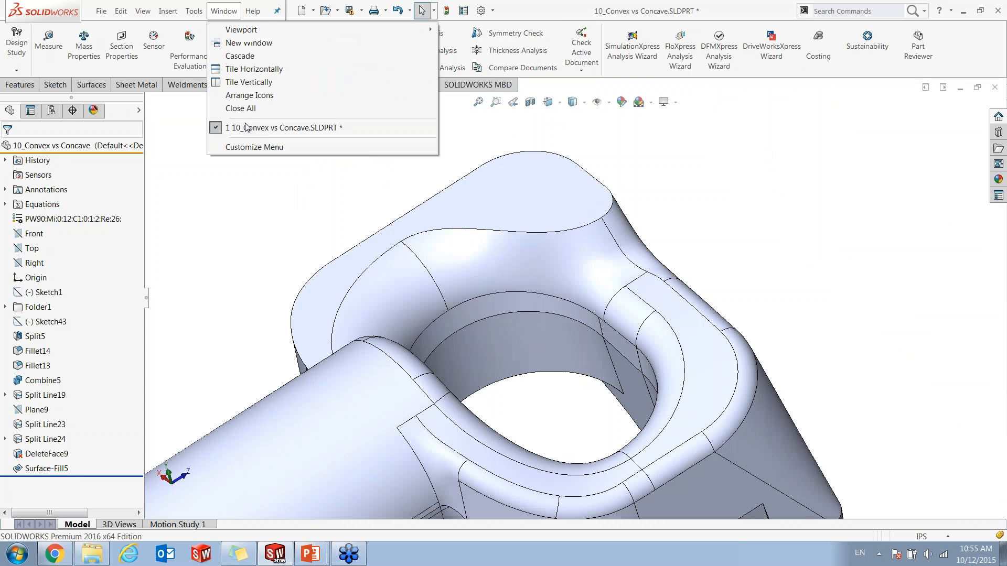
click(256, 109)
click(480, 290)
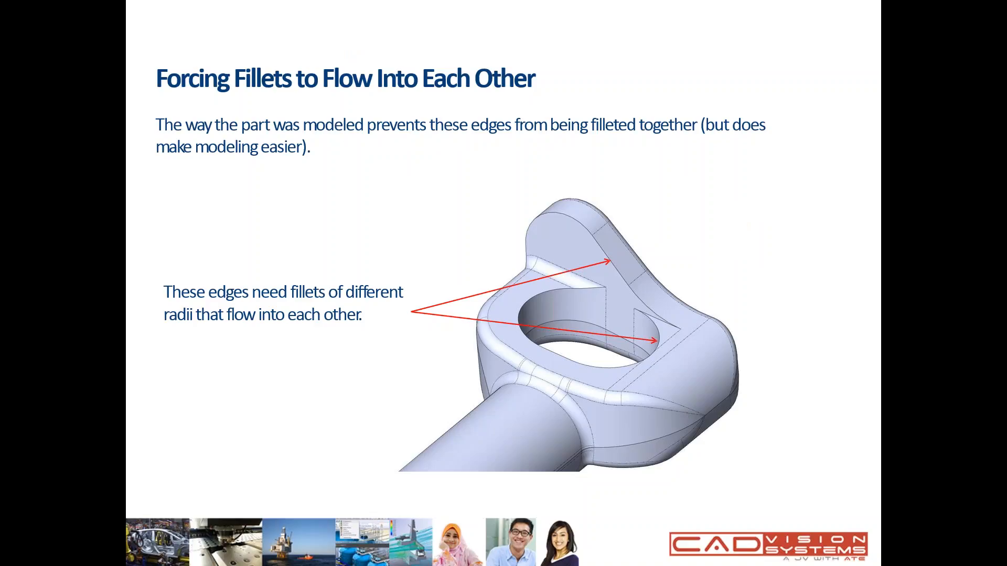
key(Right)
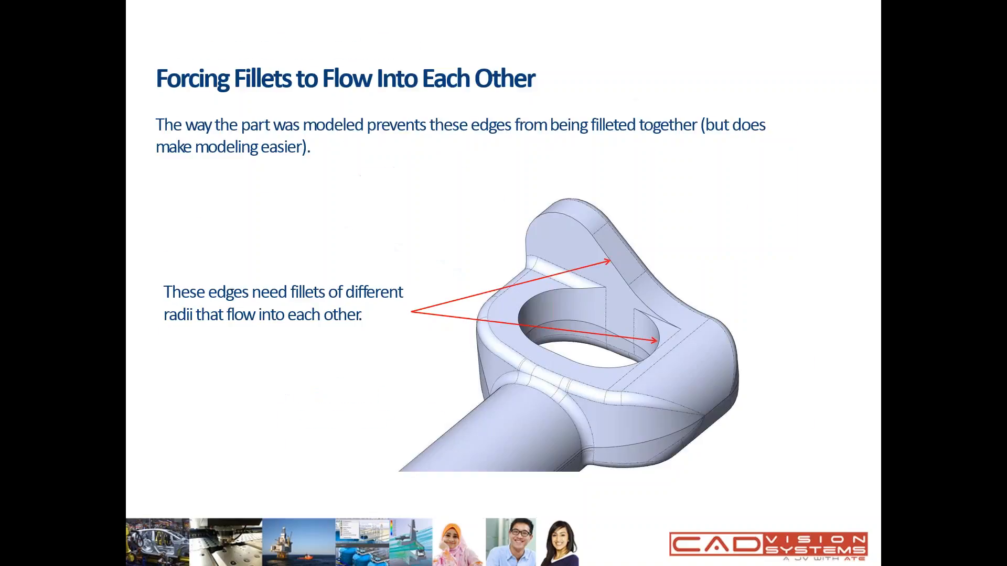